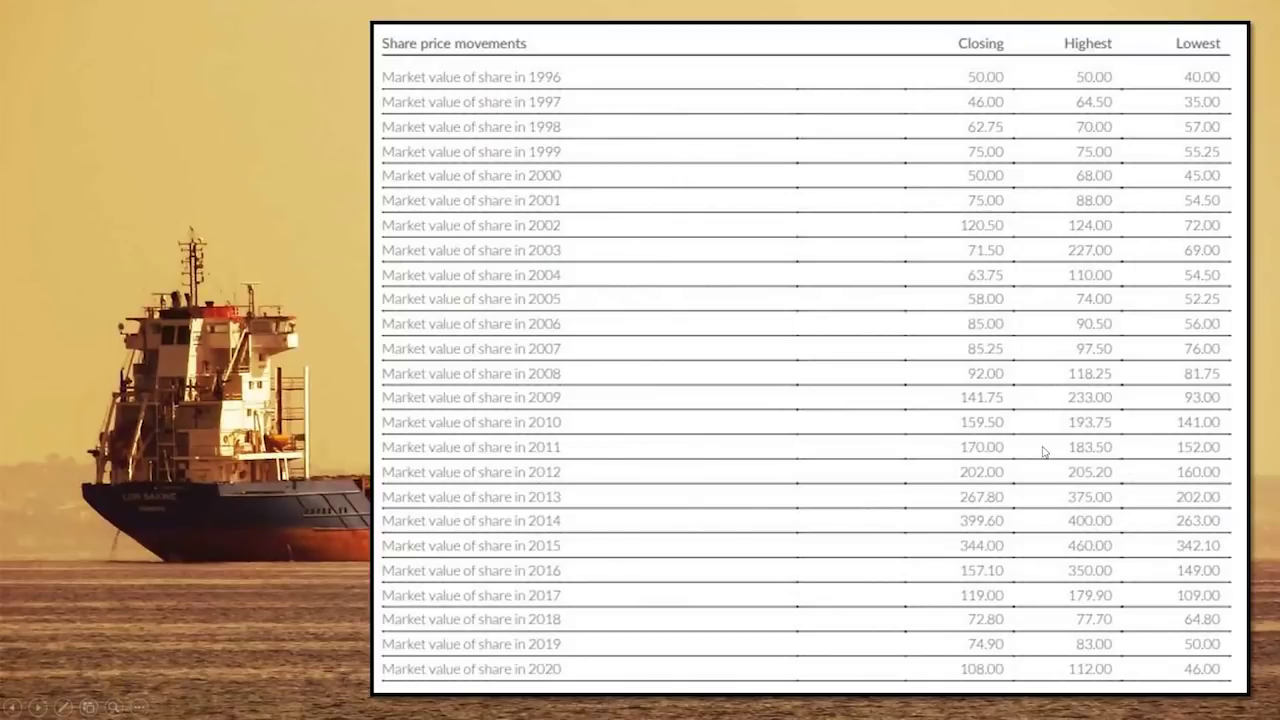
Leave the slide show and switch to the LLUB workbook in Excel to display the yearly figures on the Past data sheet.
click(988, 494)
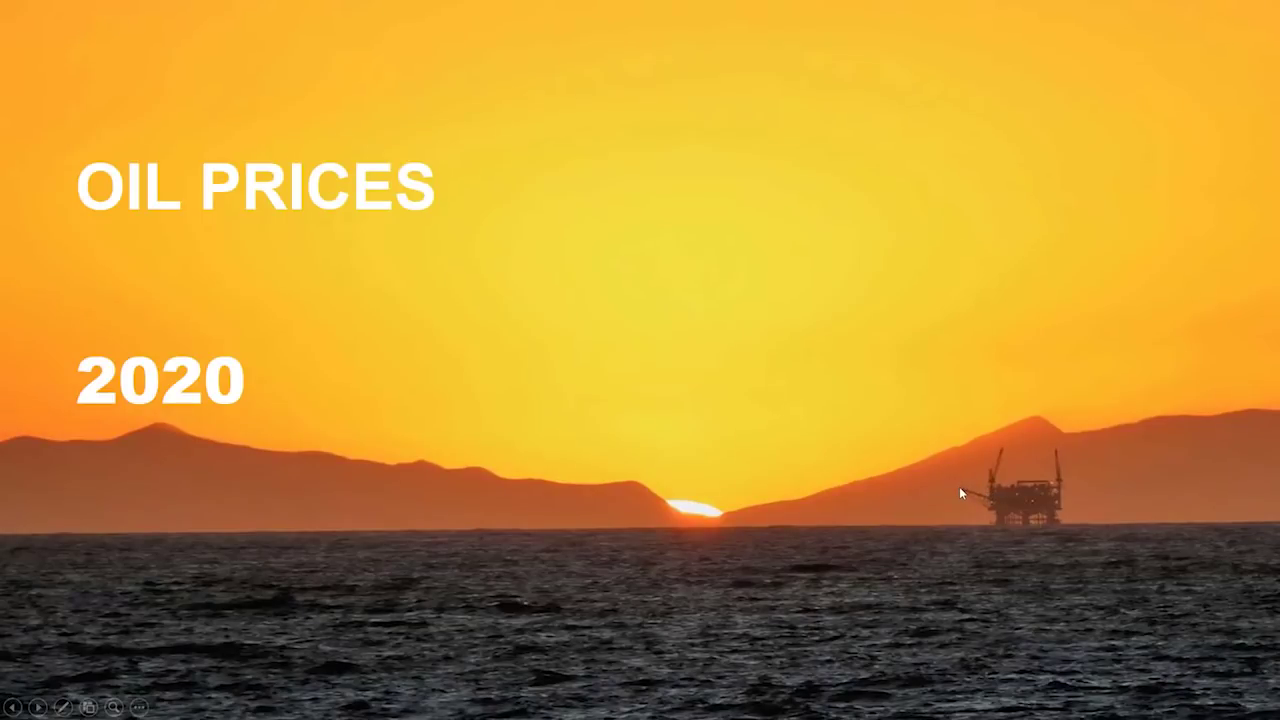
key(Escape)
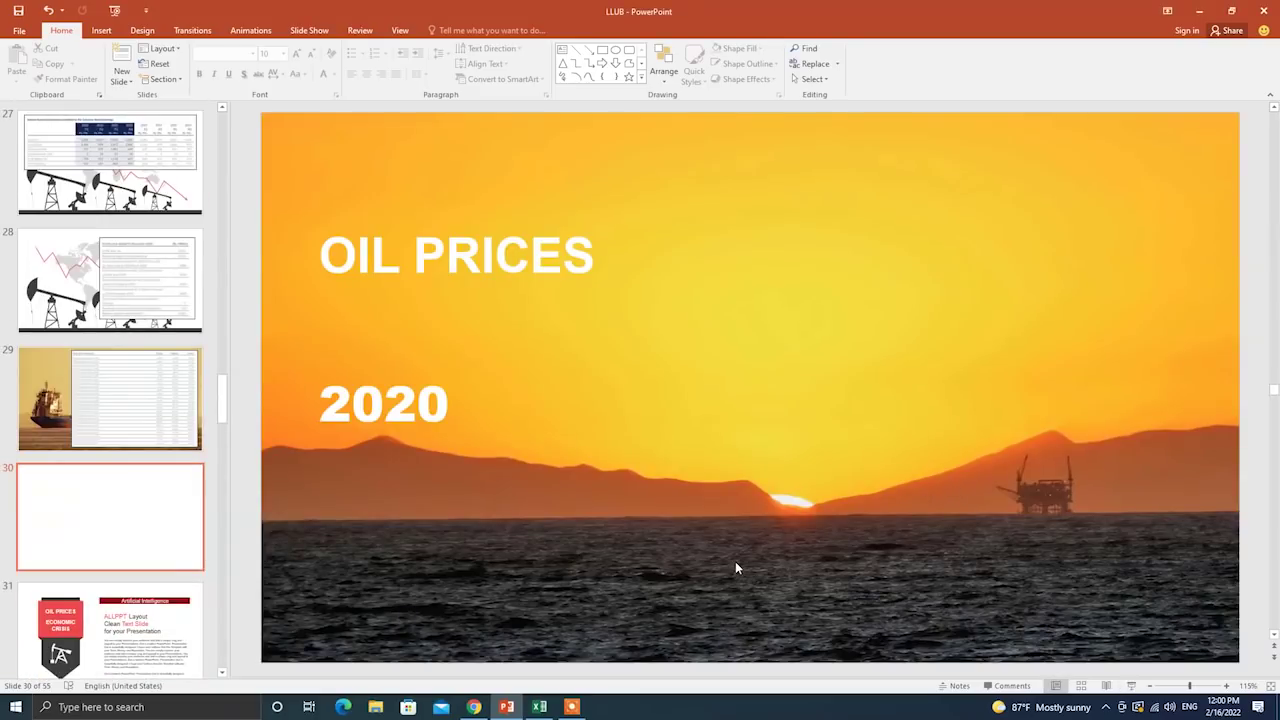
click(539, 707)
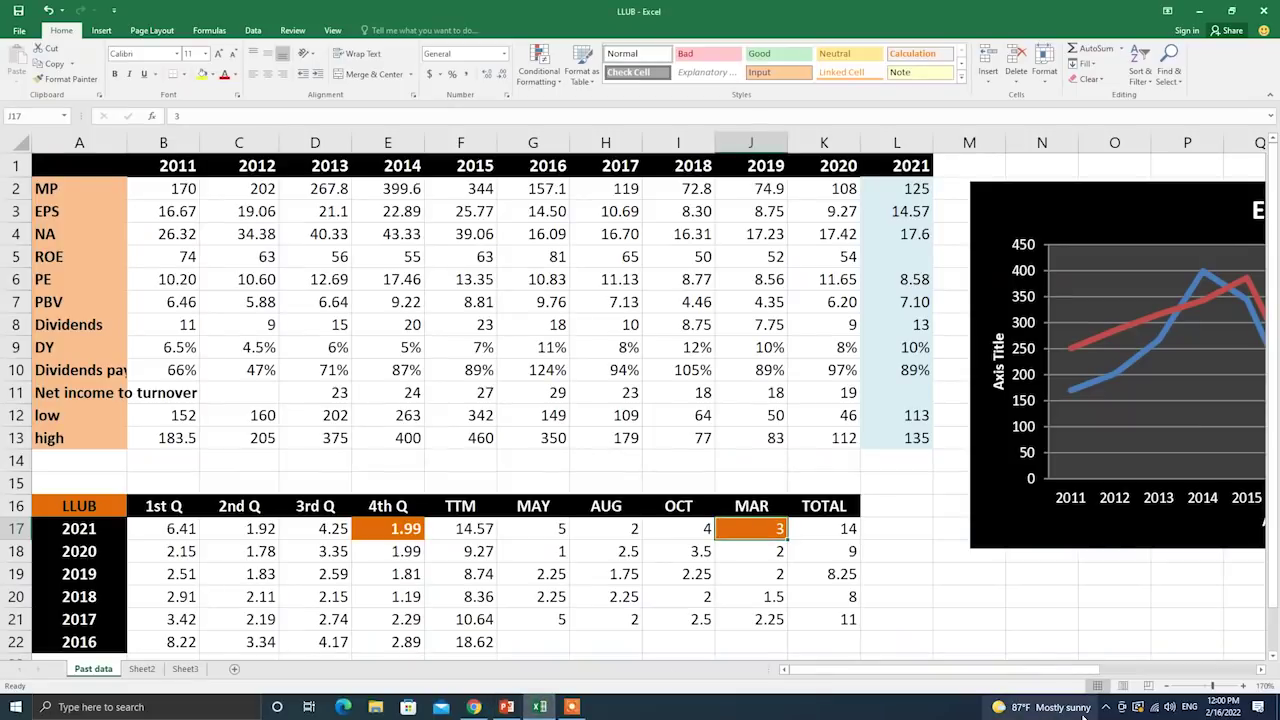
click(1247, 686)
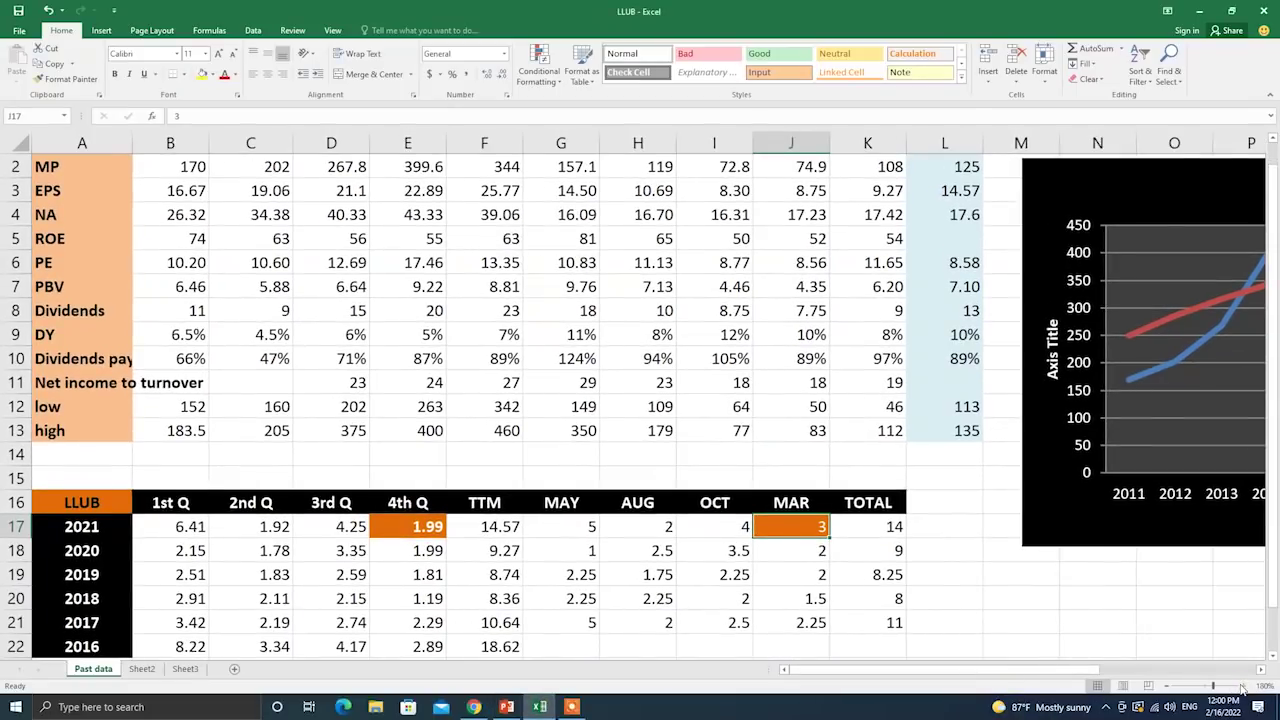
click(1239, 686)
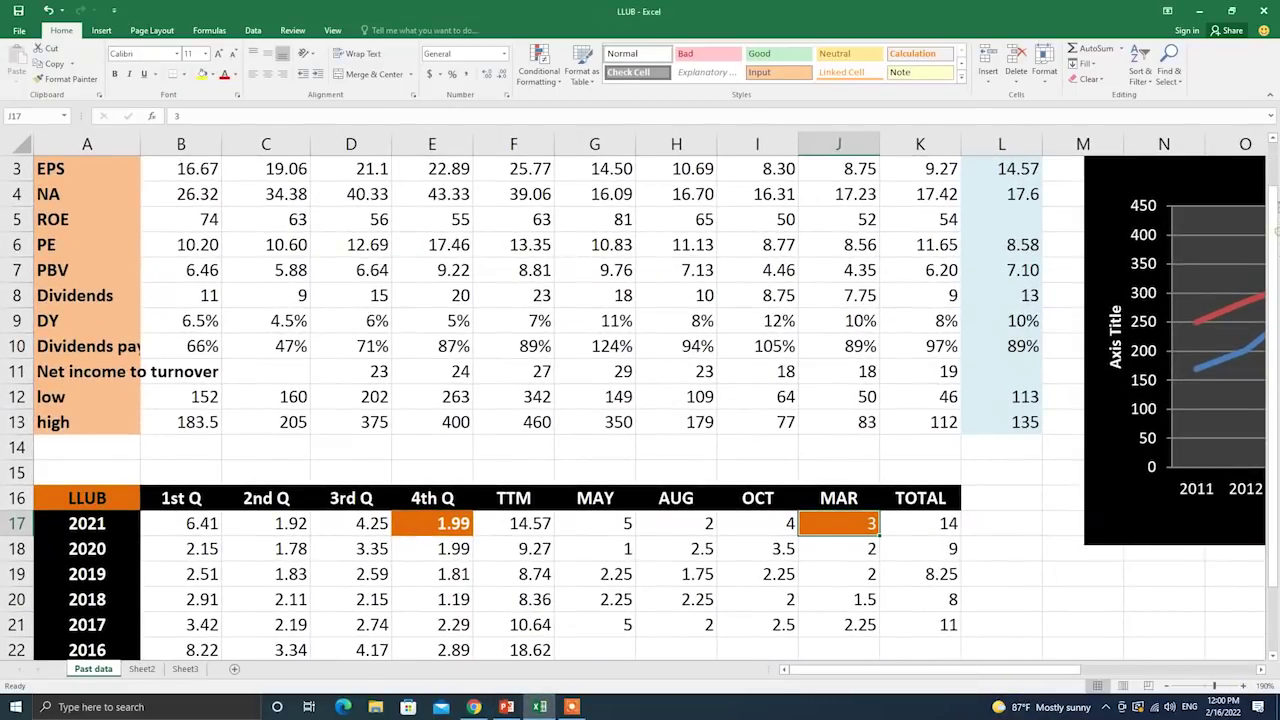
scroll(1230, 200, up, 1)
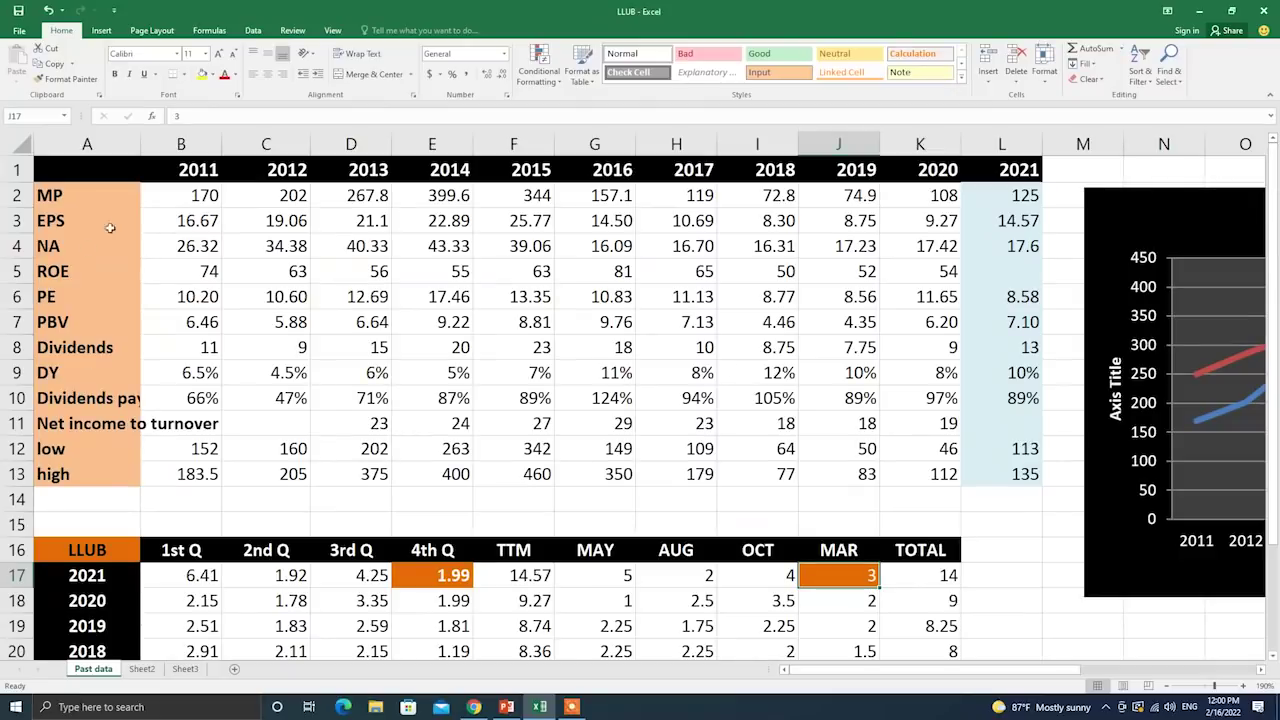
Hide the 2021 values in L2:L13 by setting their font colour to a light blue that matches the cell fill.
click(175, 169)
click(986, 170)
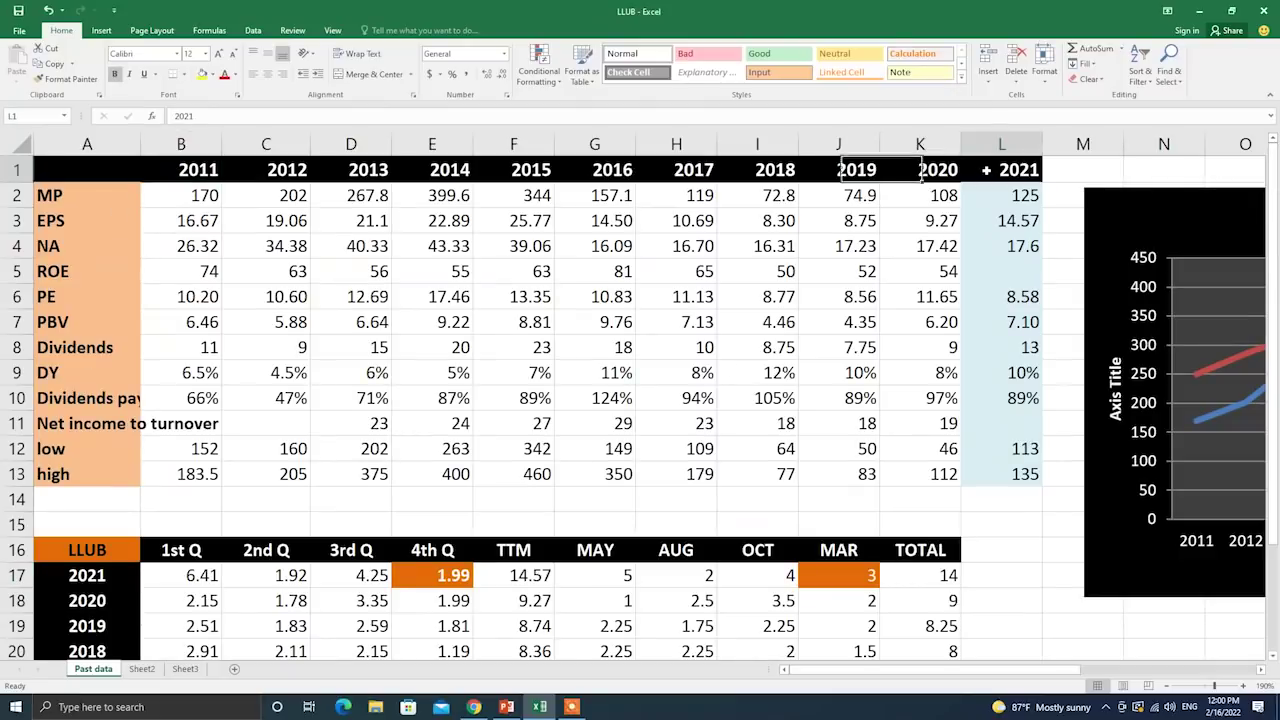
drag(987, 192, 988, 478)
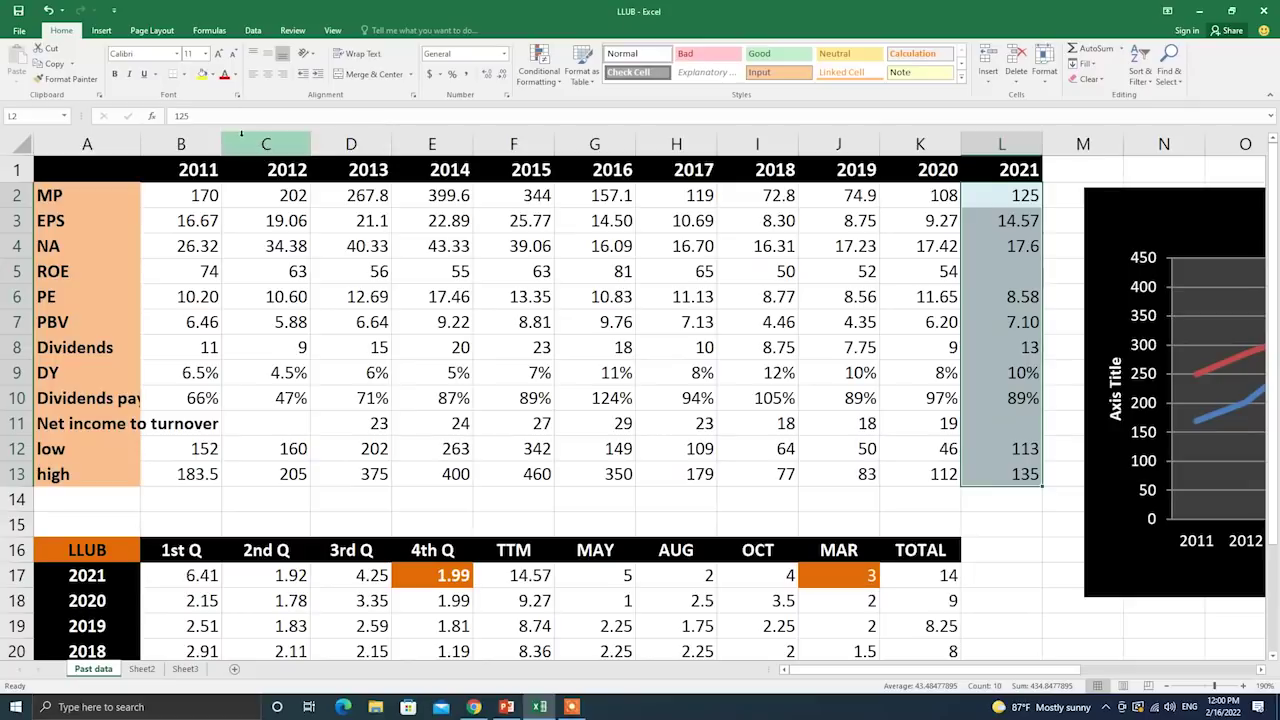
click(236, 75)
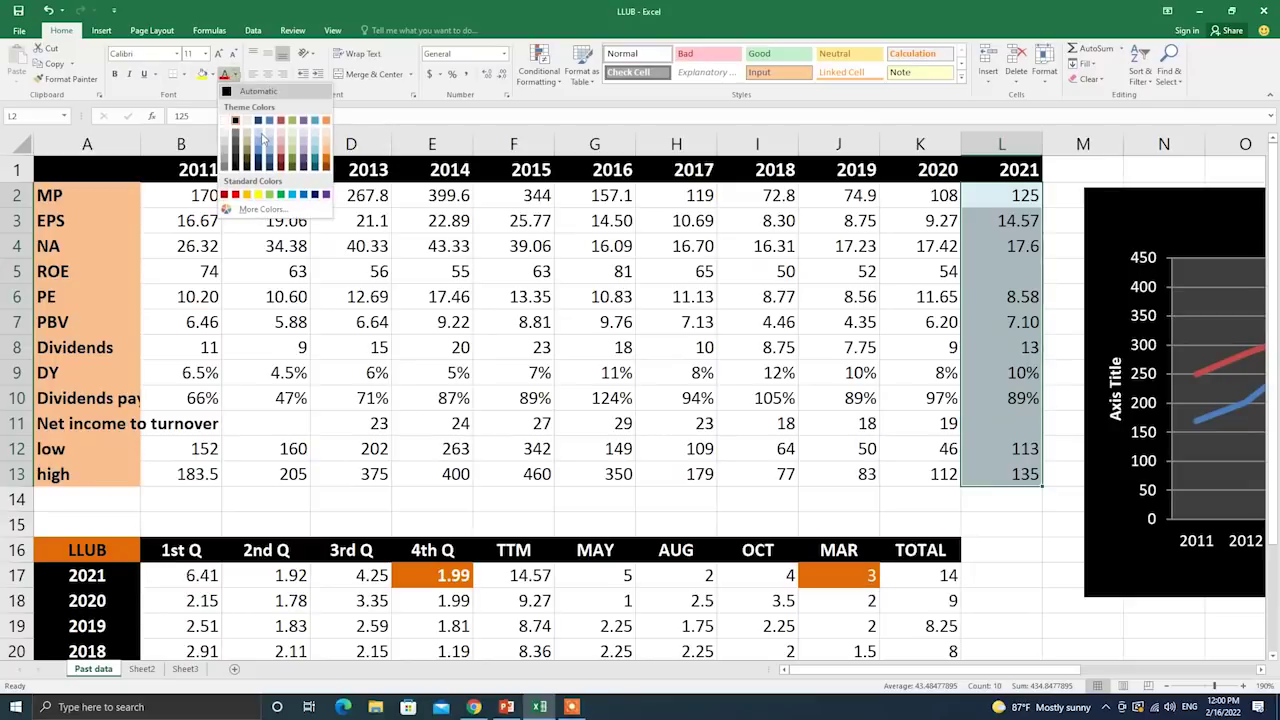
click(267, 138)
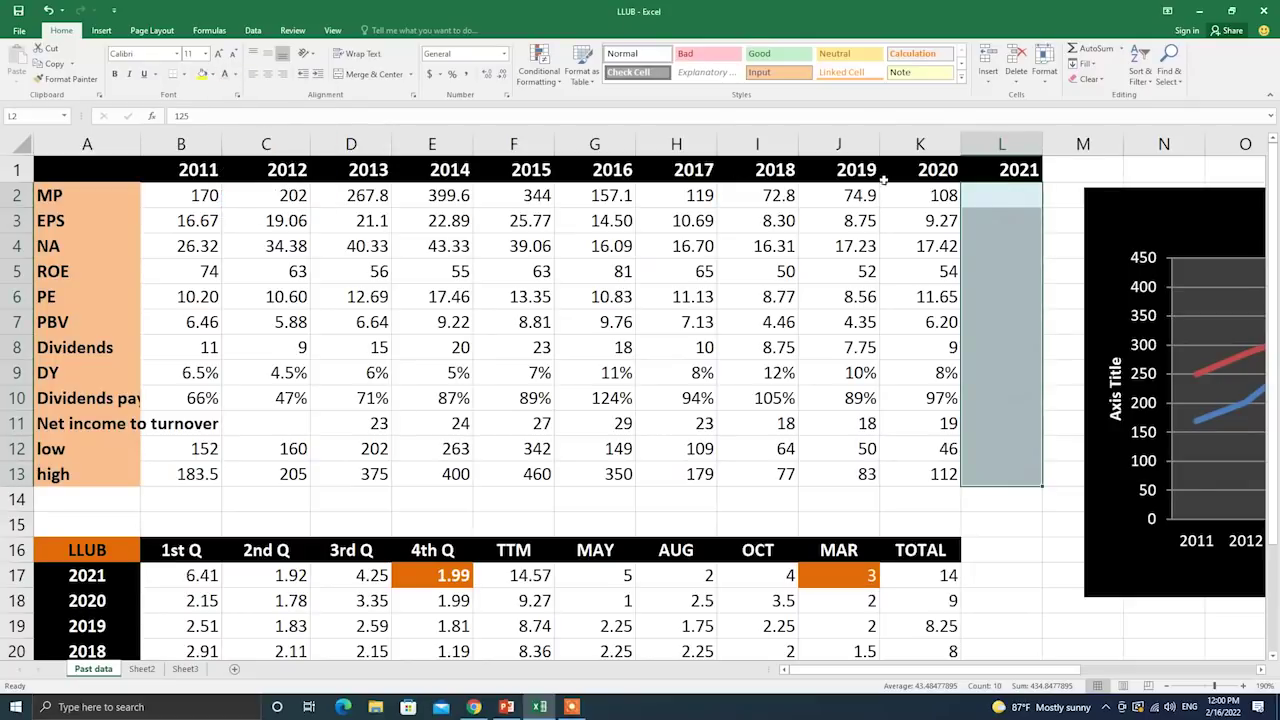
click(1071, 231)
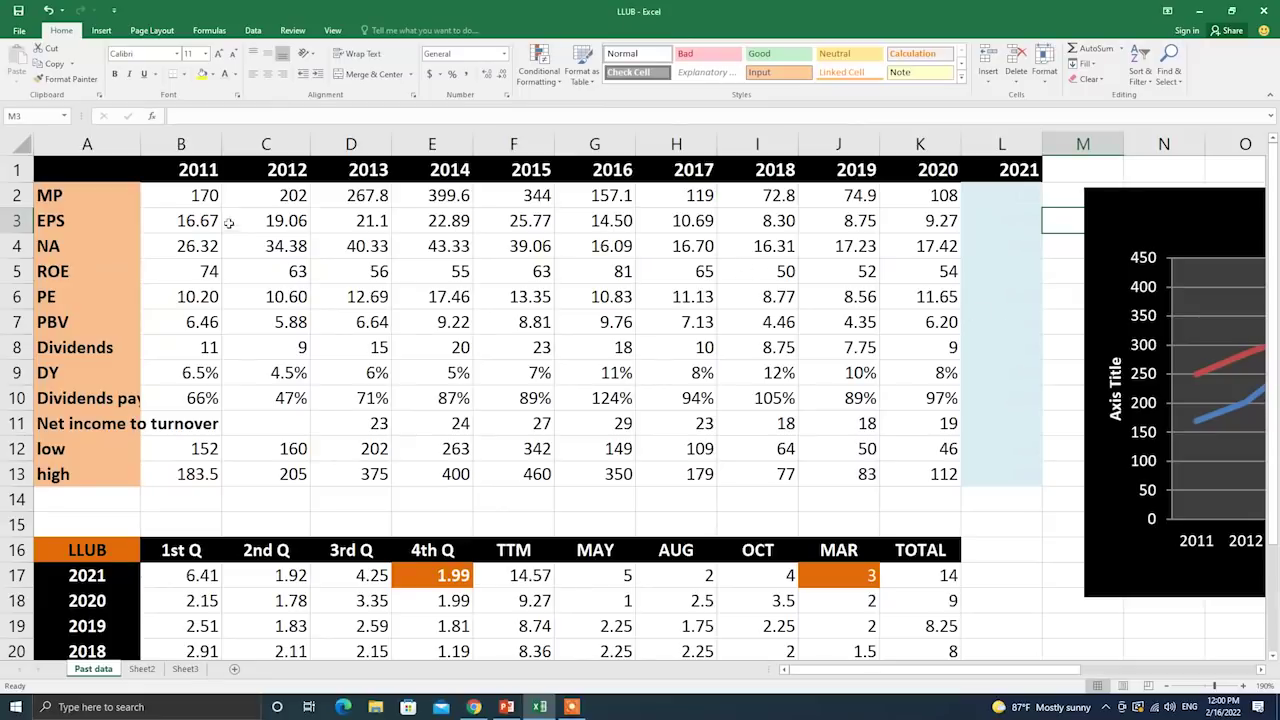
Go through the 2011 figures for MP, EPS, NA, ROE and PE one by one, including the PE formula.
click(205, 195)
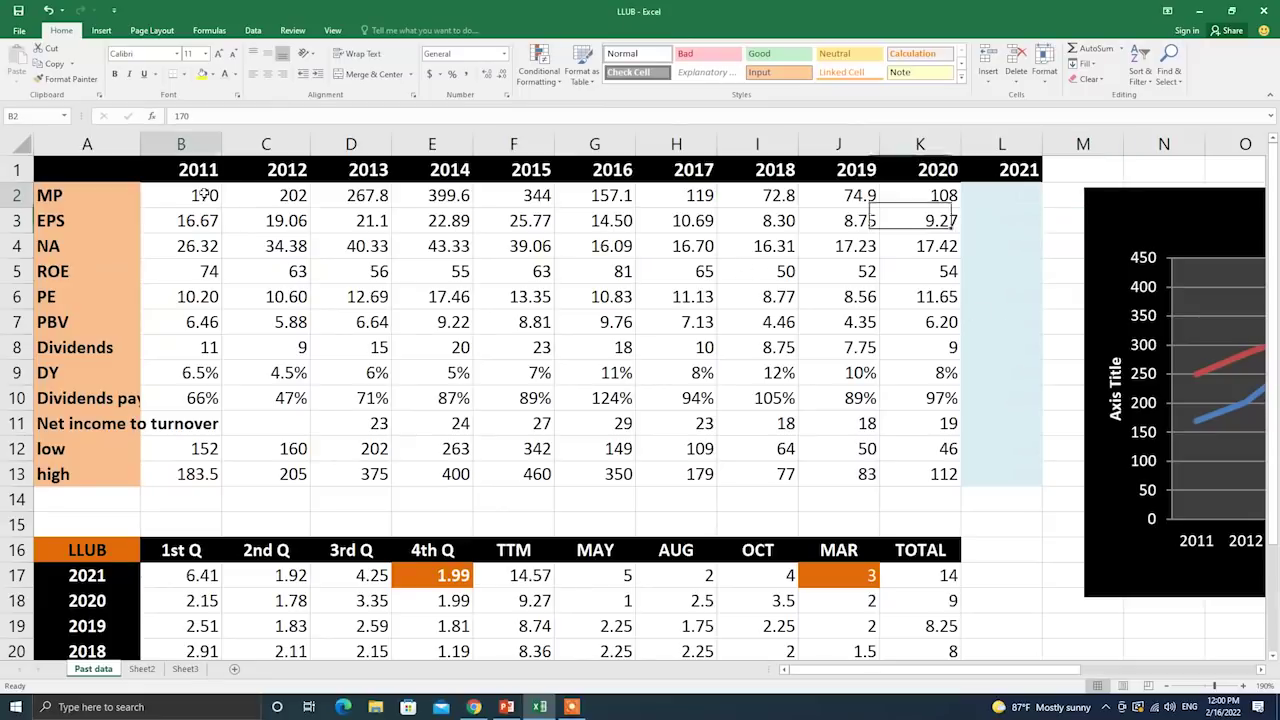
click(62, 199)
click(200, 200)
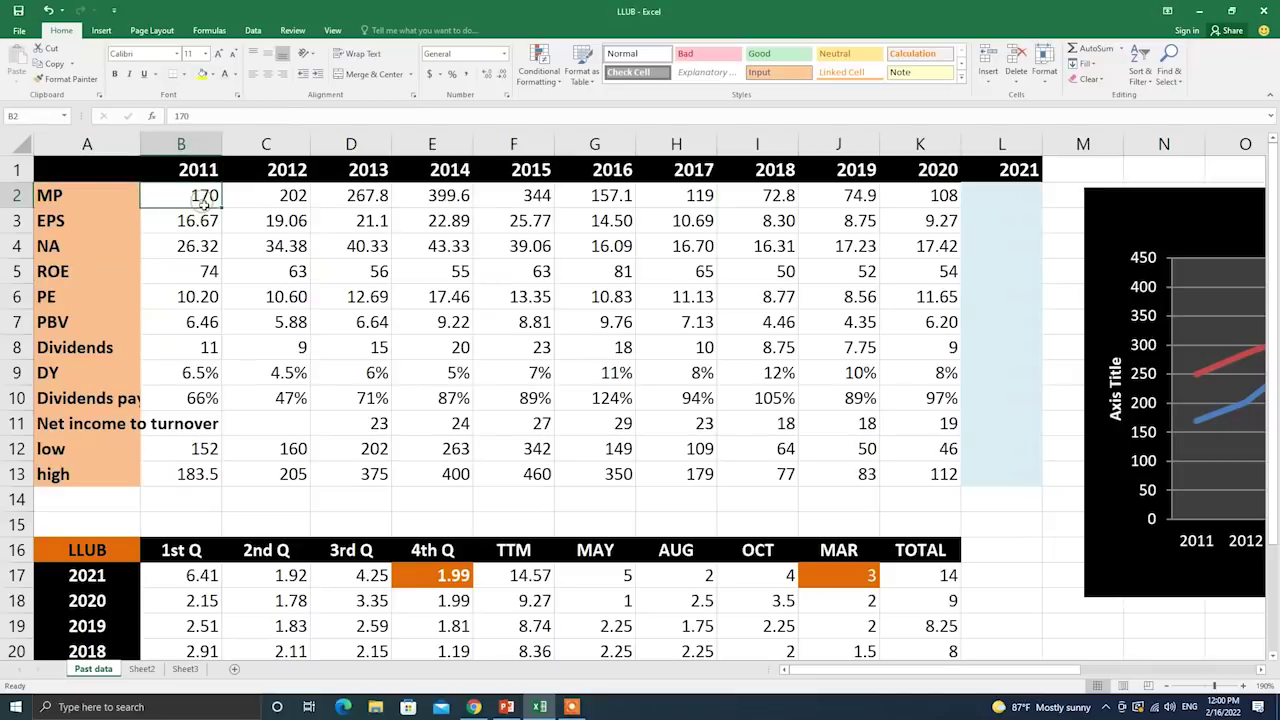
click(205, 228)
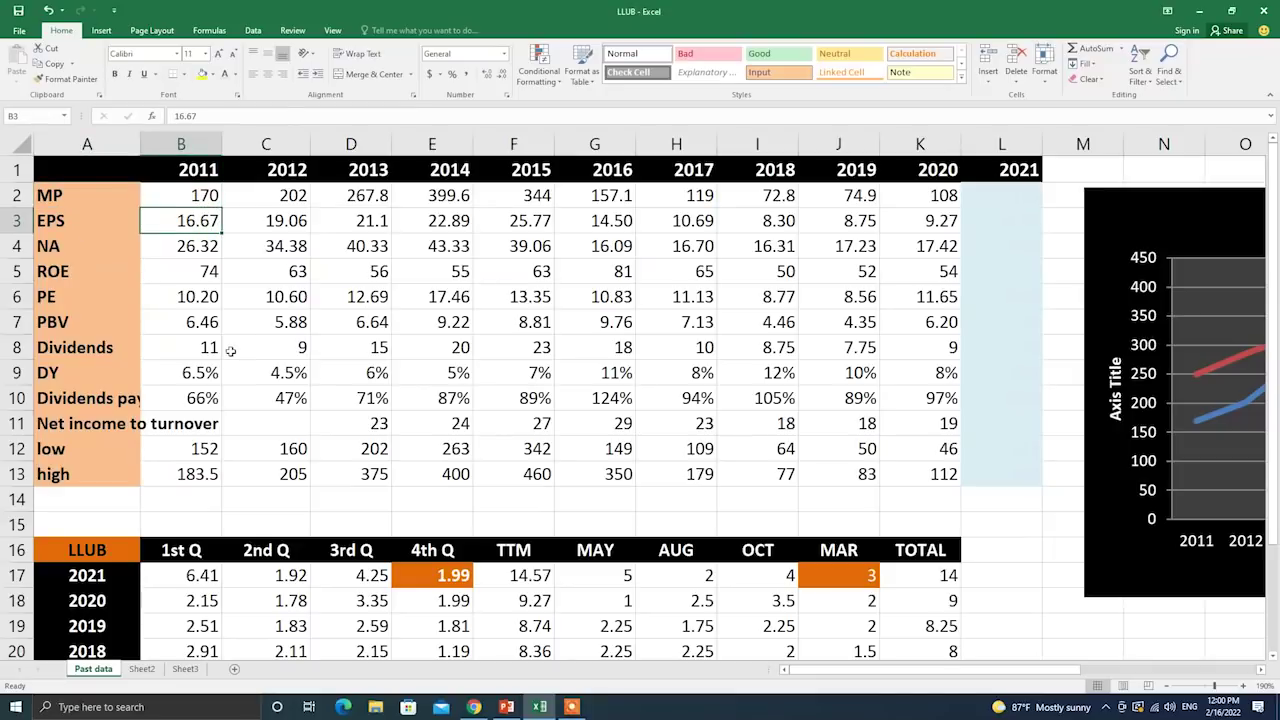
click(200, 247)
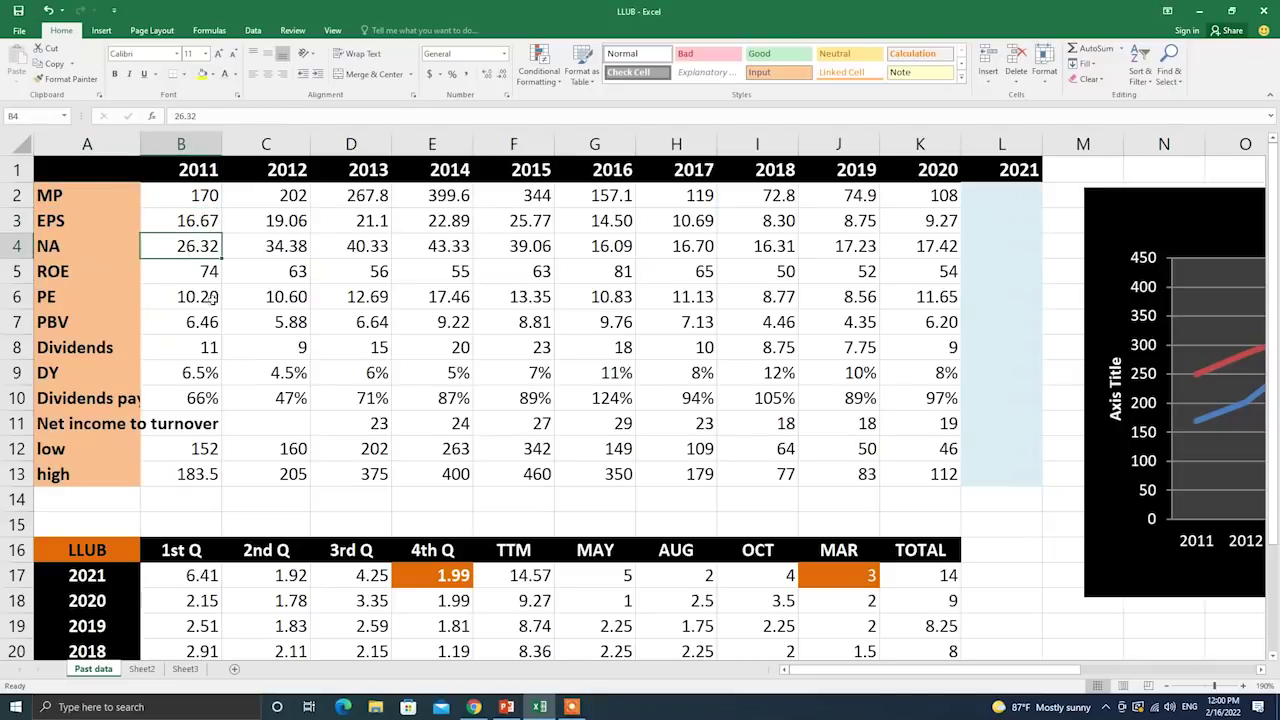
click(208, 274)
click(208, 297)
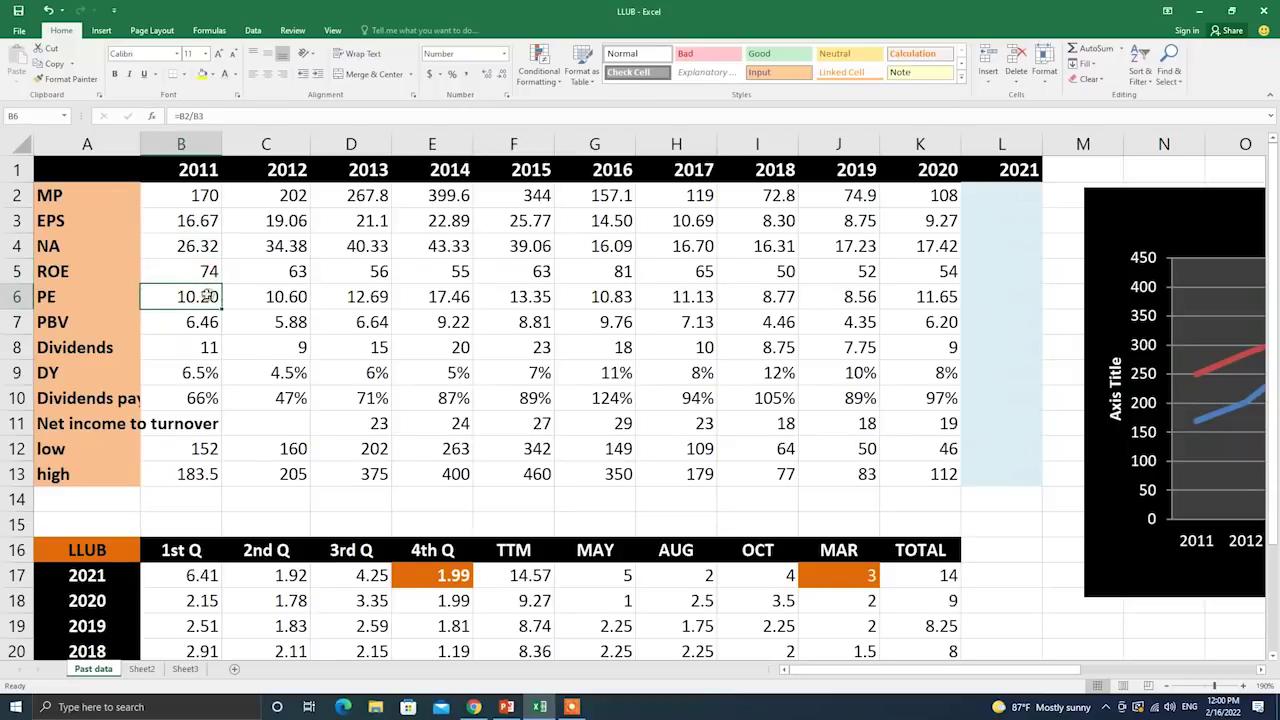
Review the remaining row headings in column A: PBV, Dividends, DY, Dividends payout, Net income to turnover, low and high.
click(55, 322)
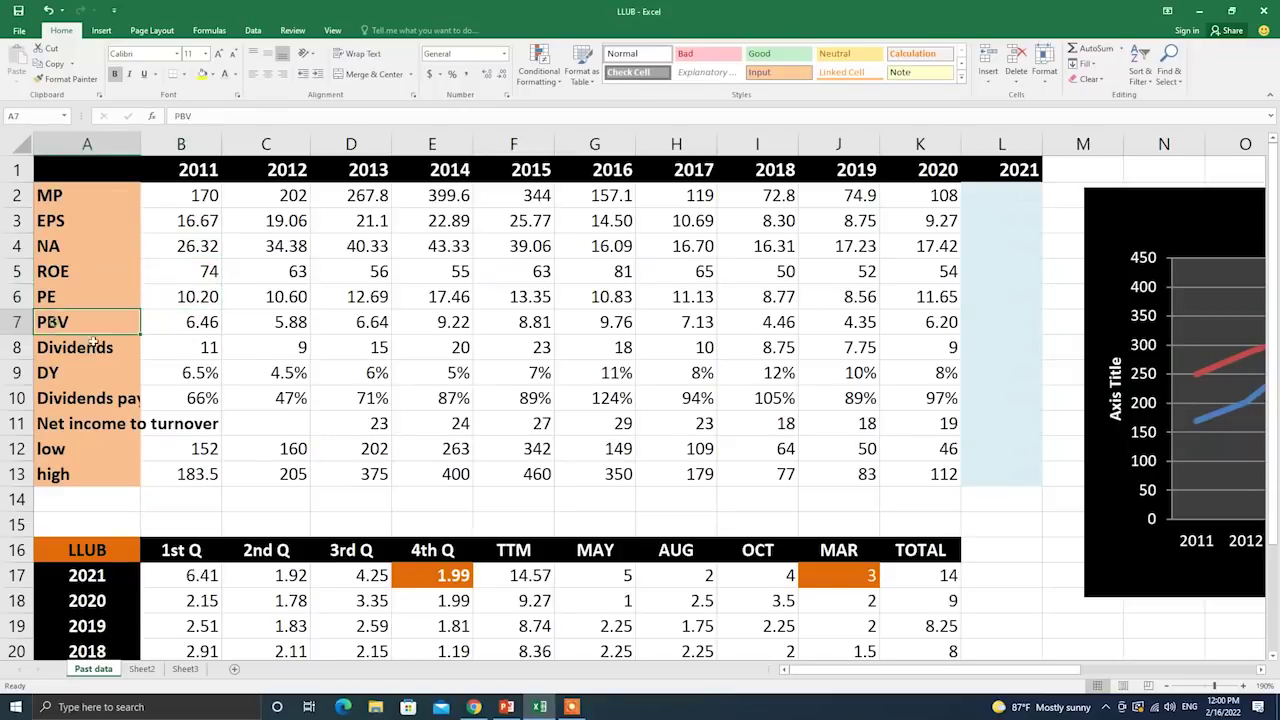
click(78, 345)
click(81, 371)
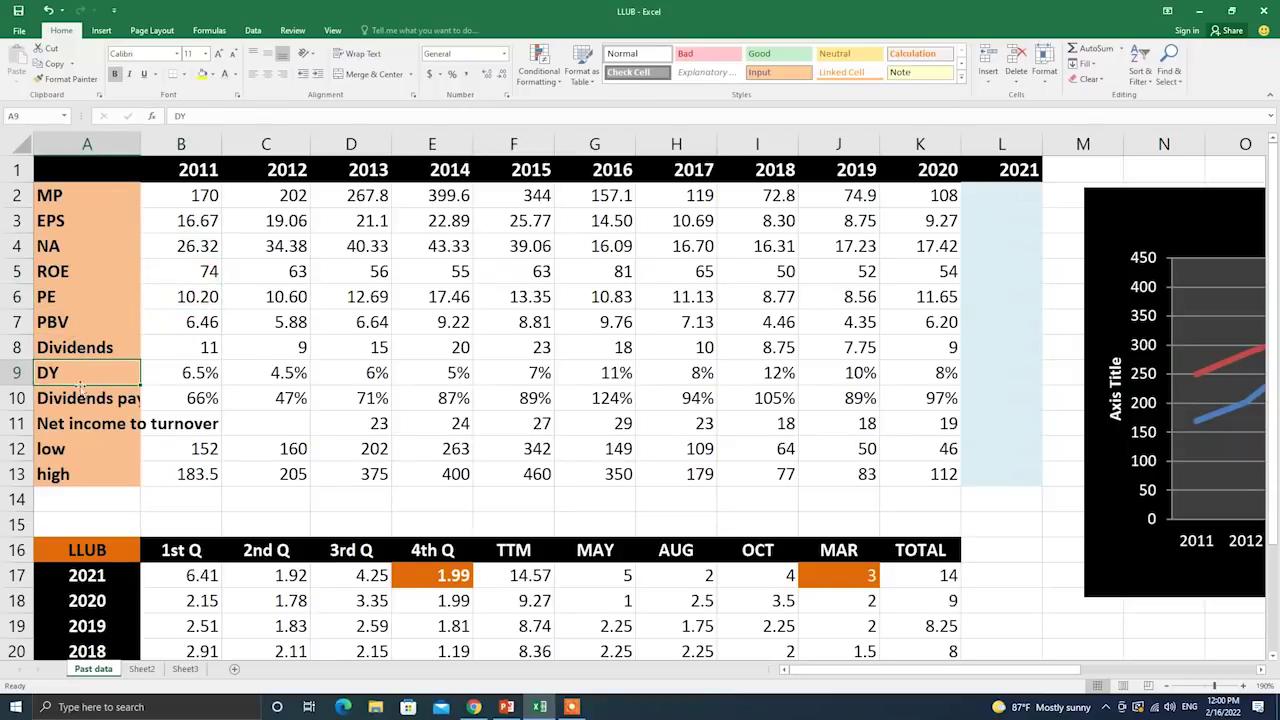
click(88, 400)
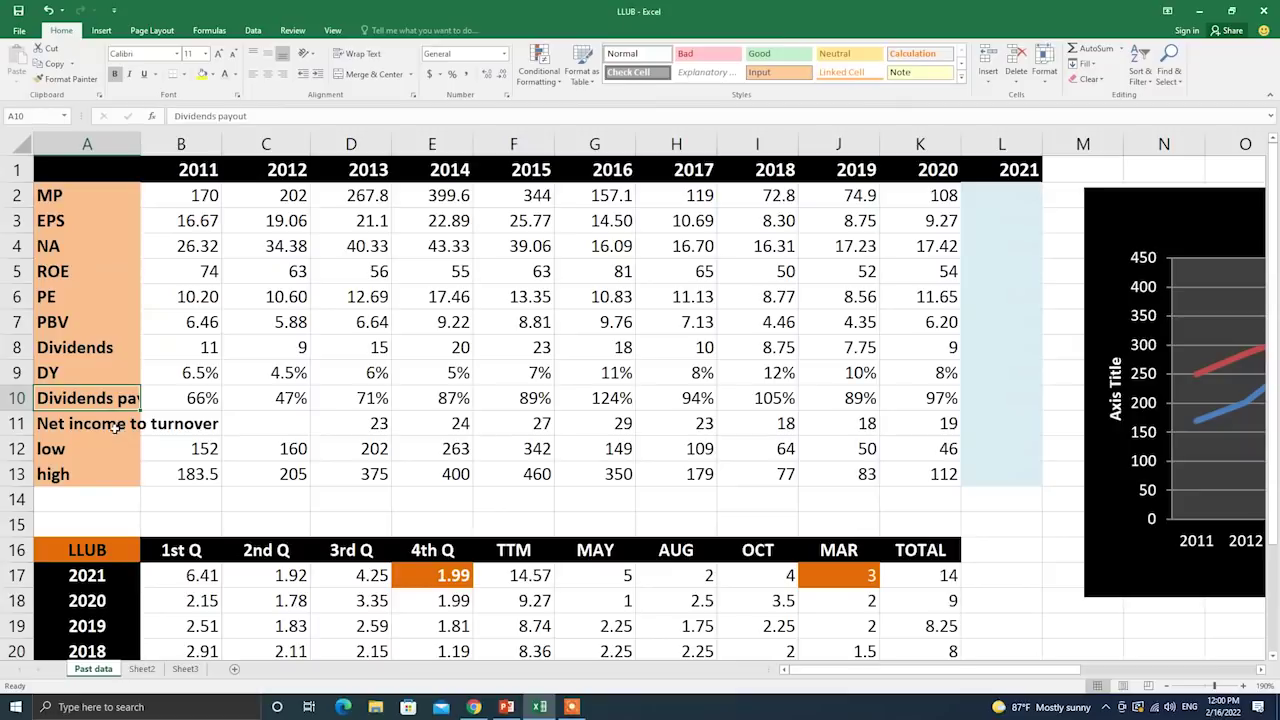
click(118, 430)
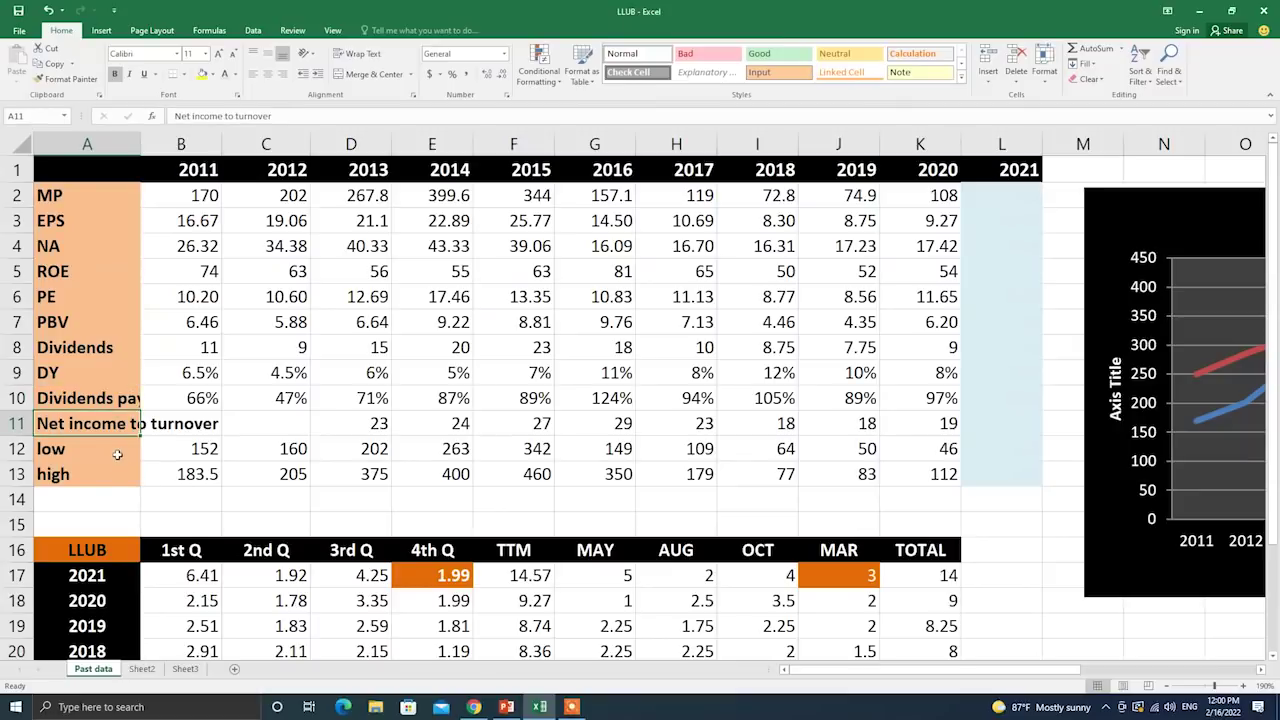
click(117, 455)
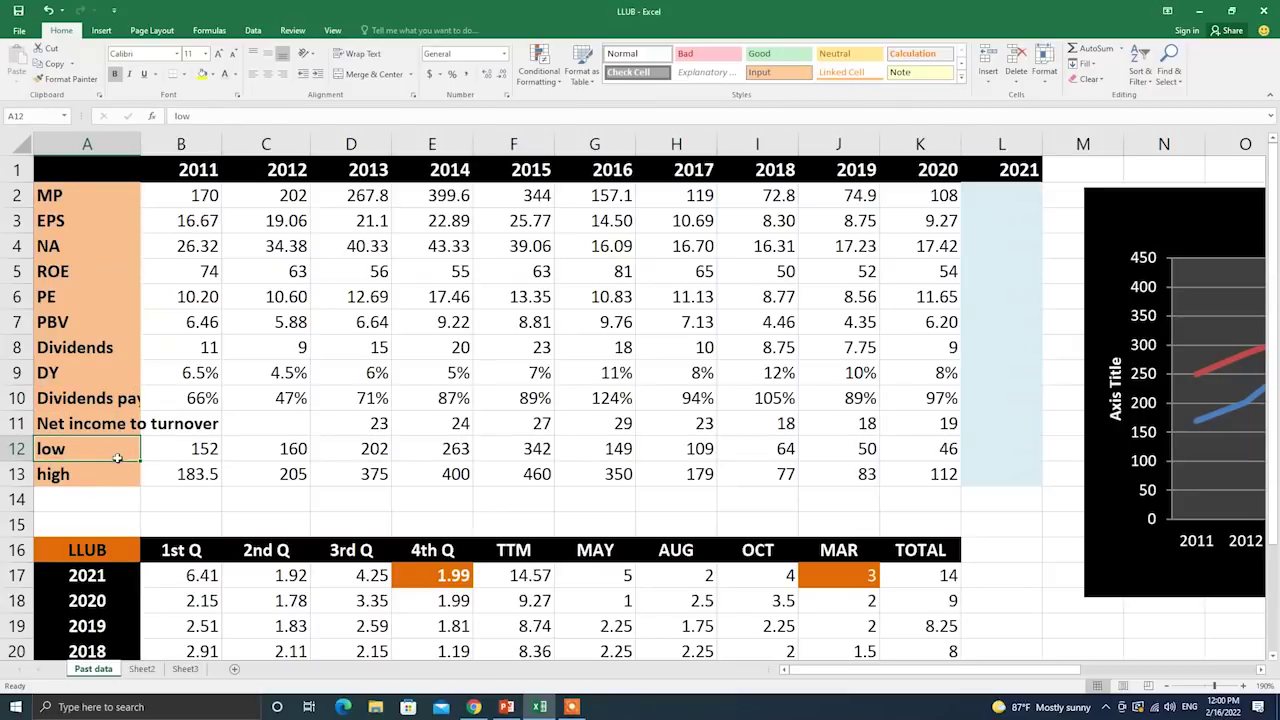
double_click(112, 454)
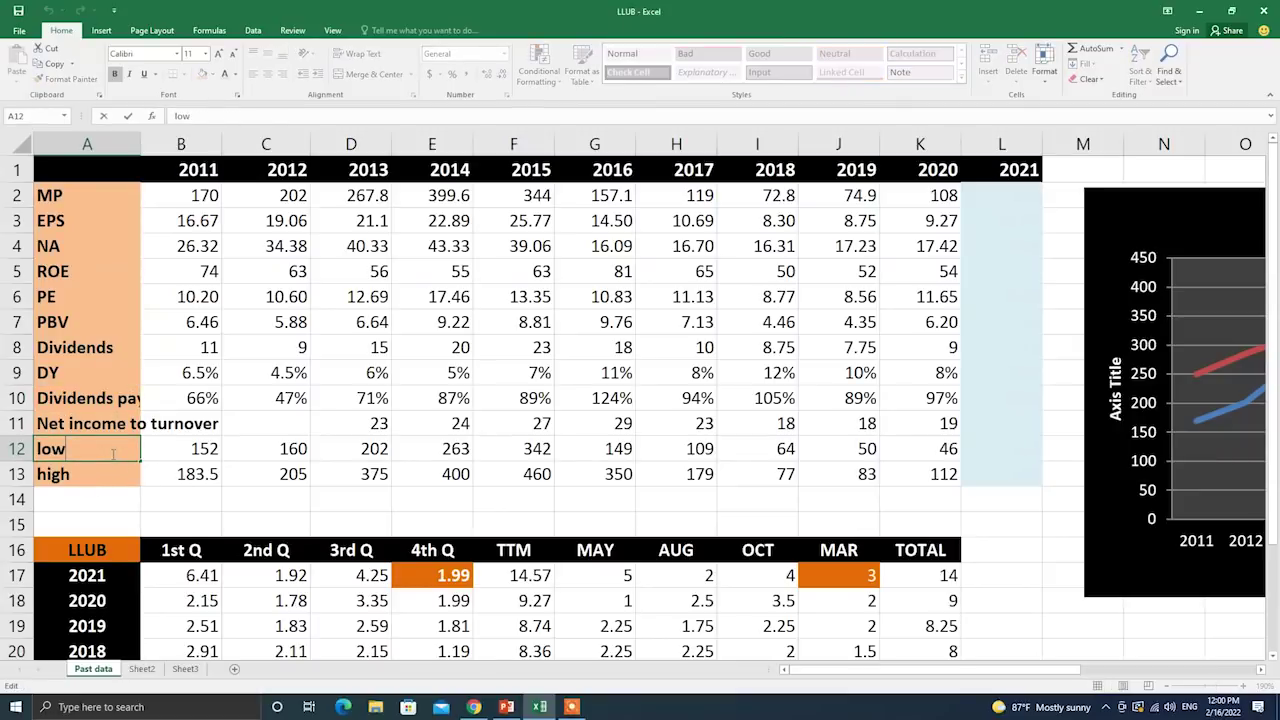
double_click(104, 473)
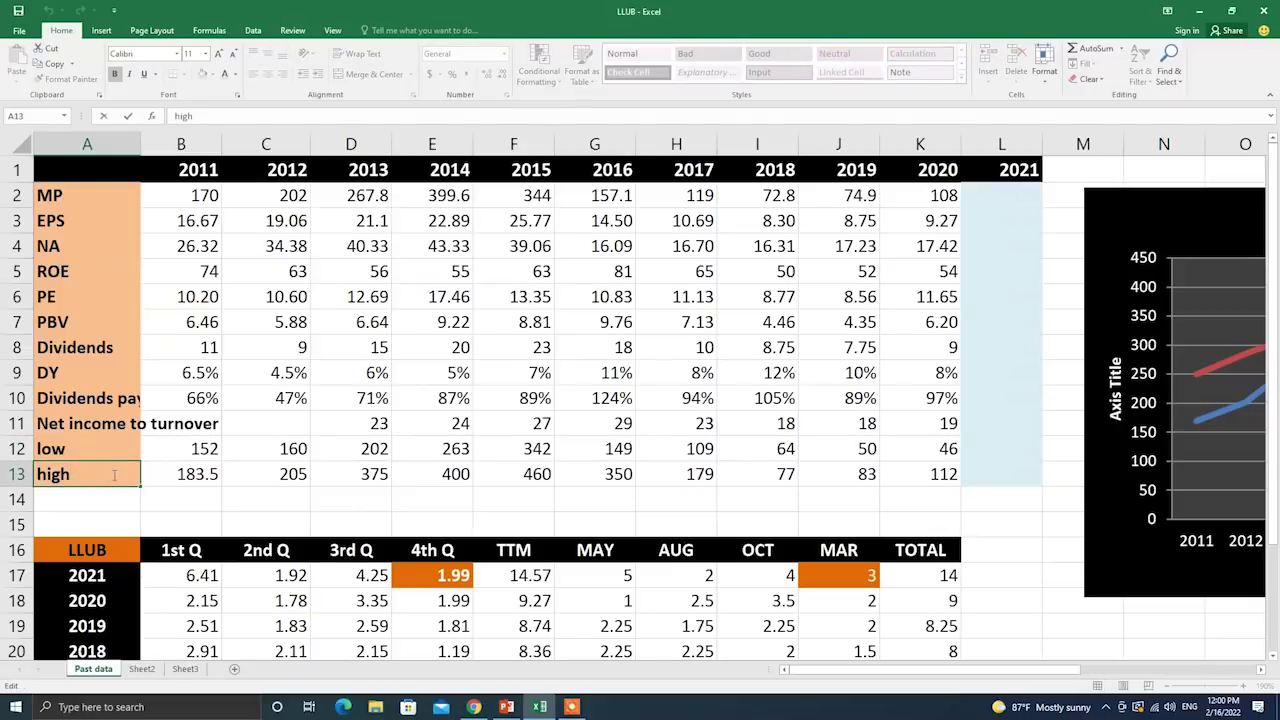
click(150, 489)
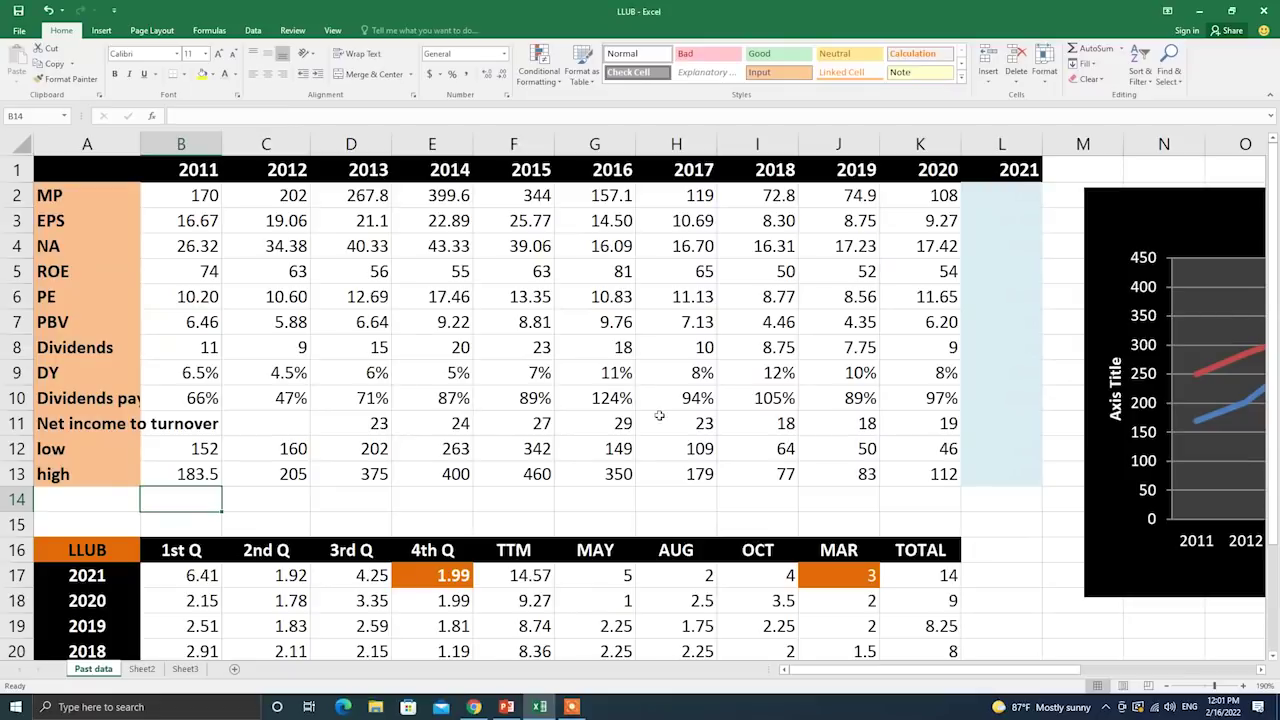
Compare MP and EPS between 2015 and 2016, and examine the 2016 NA, ROE, PE, PBV and Dividends.
click(548, 200)
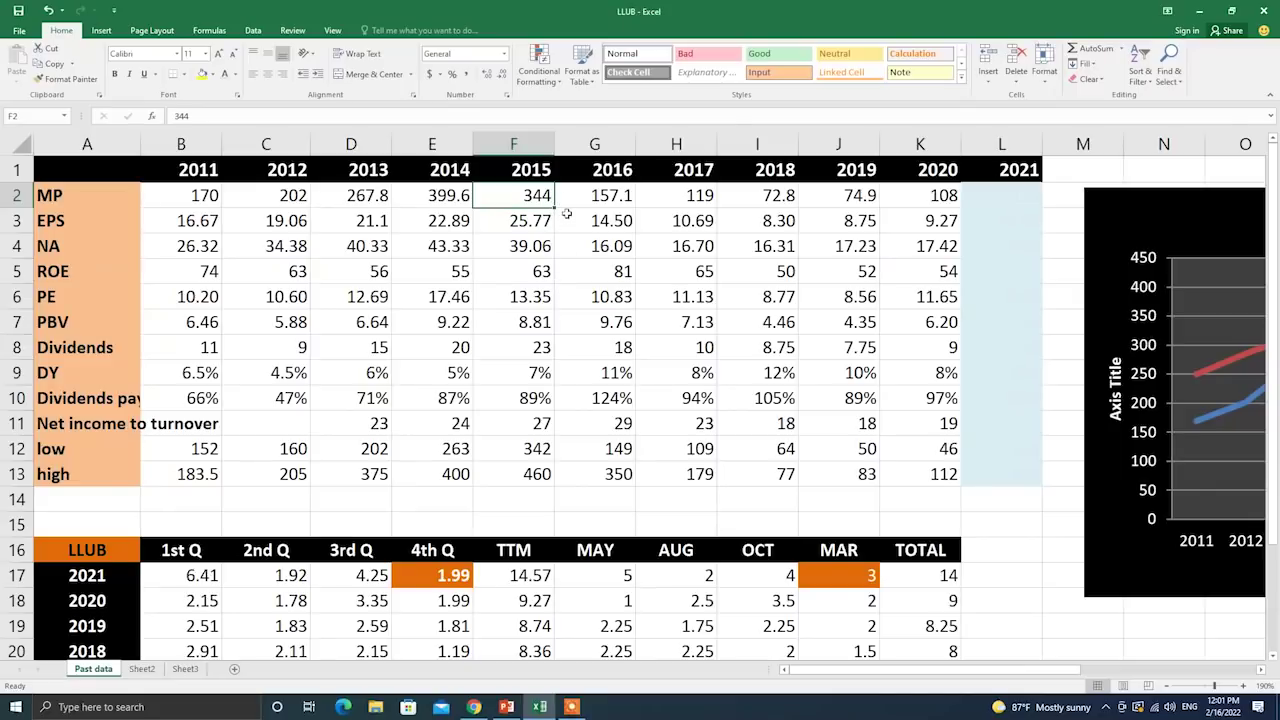
click(598, 194)
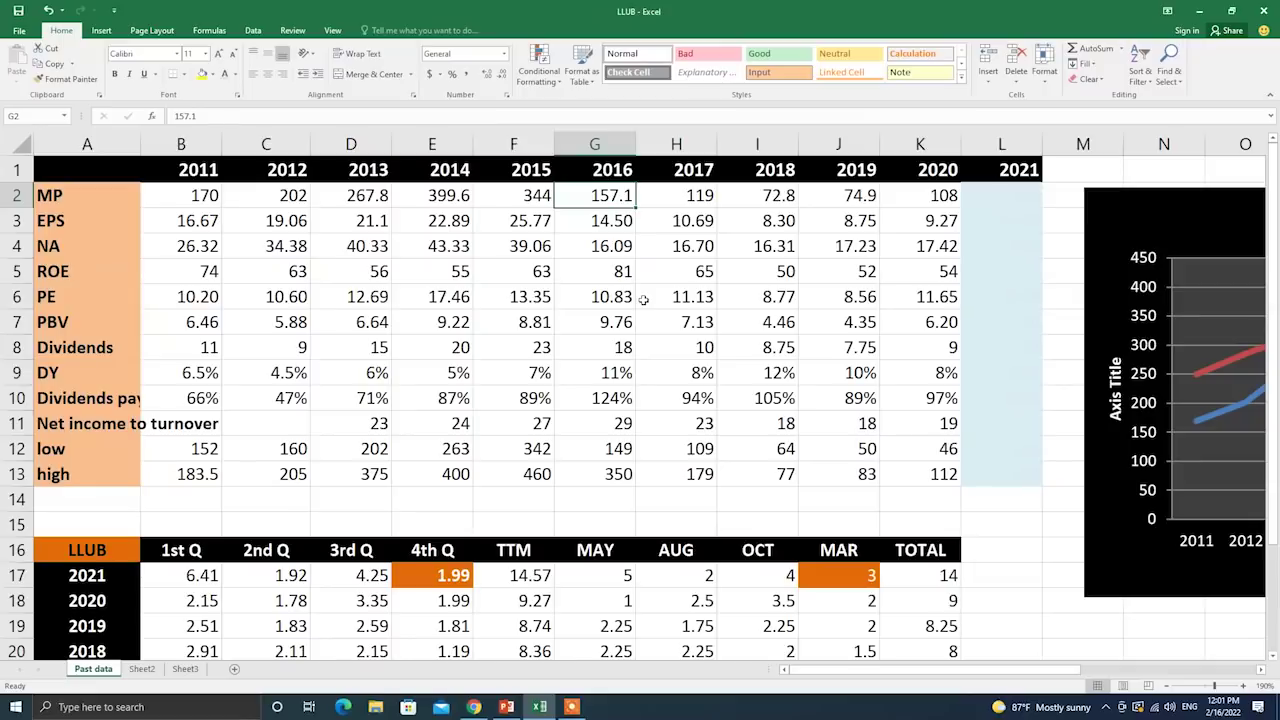
key(Down)
key(Left)
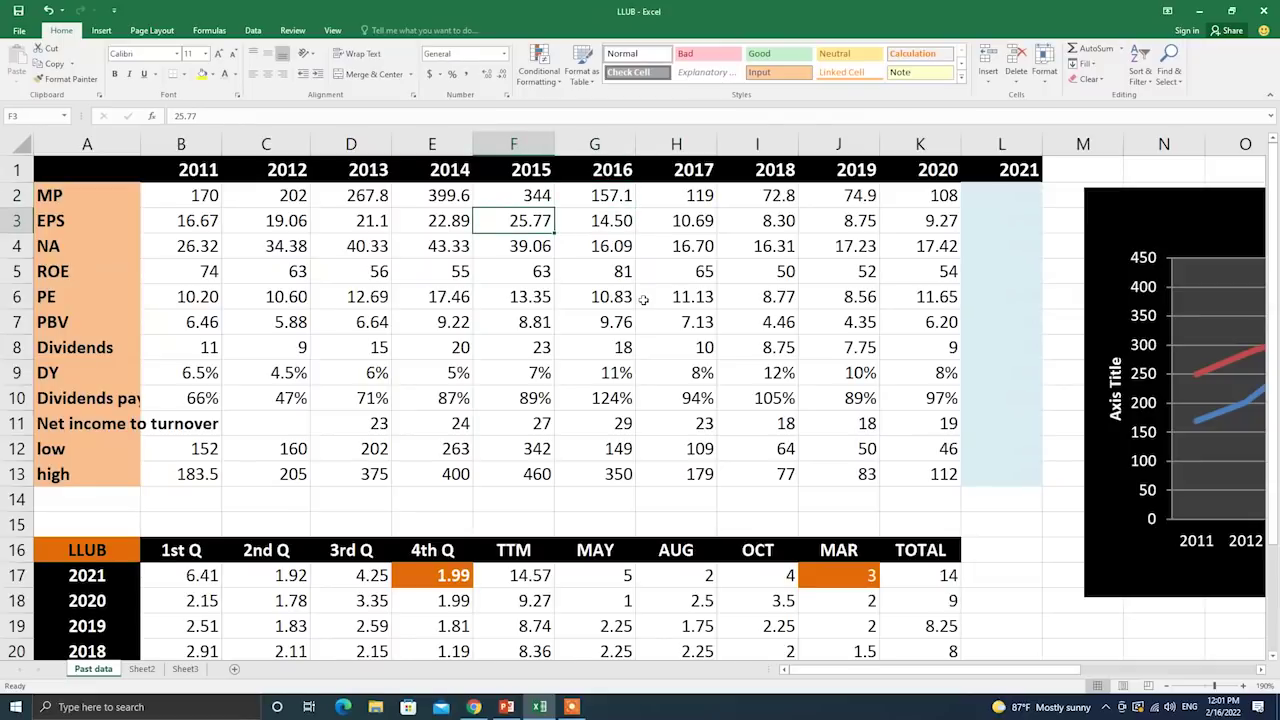
key(Right)
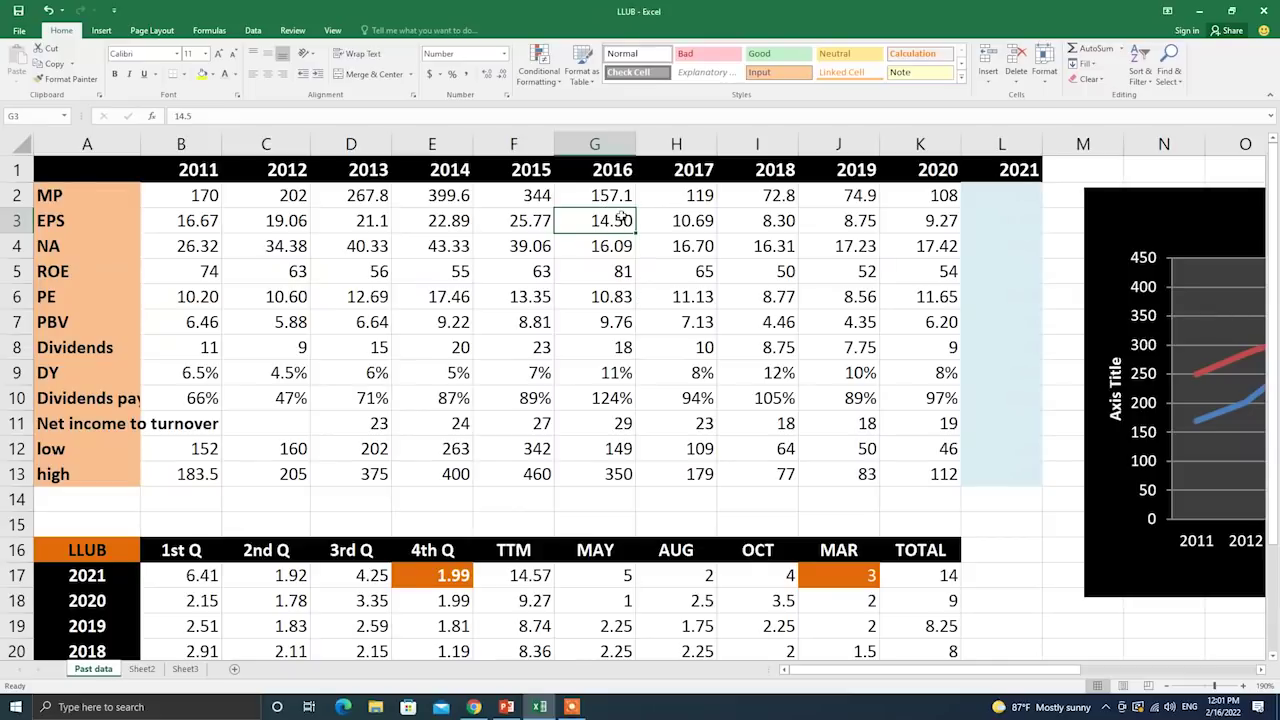
click(627, 251)
click(626, 277)
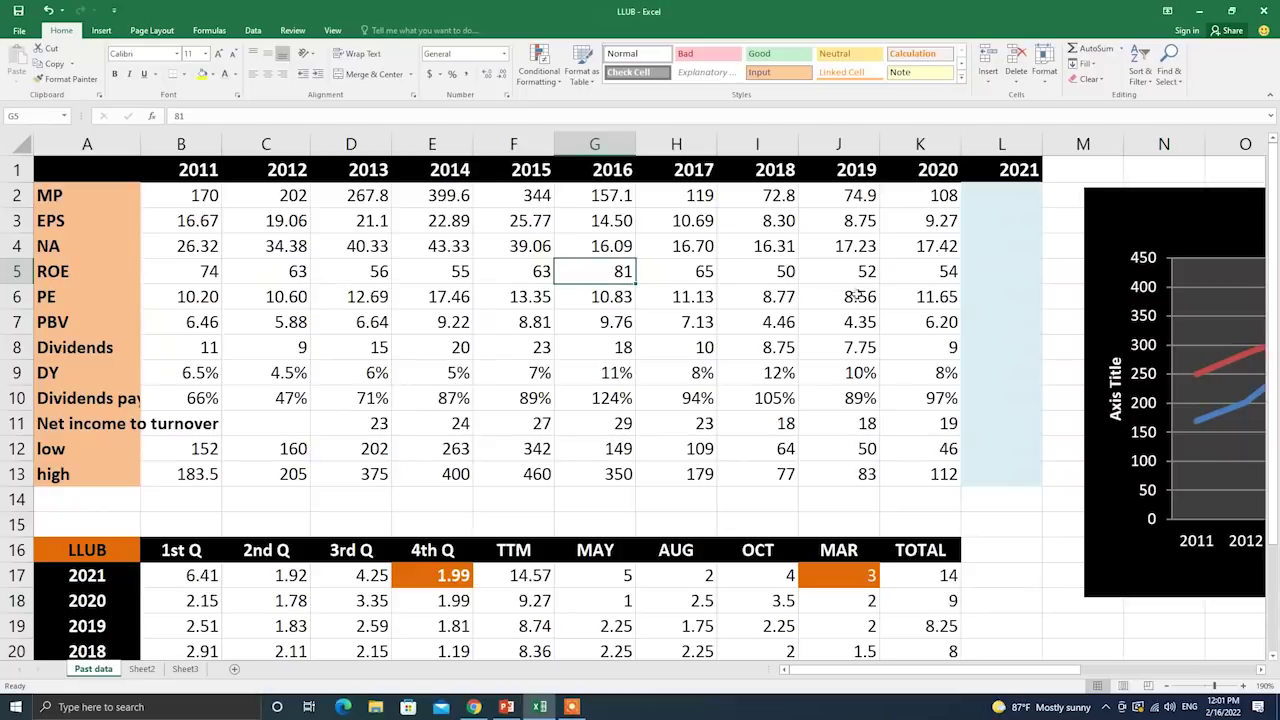
click(613, 303)
click(618, 320)
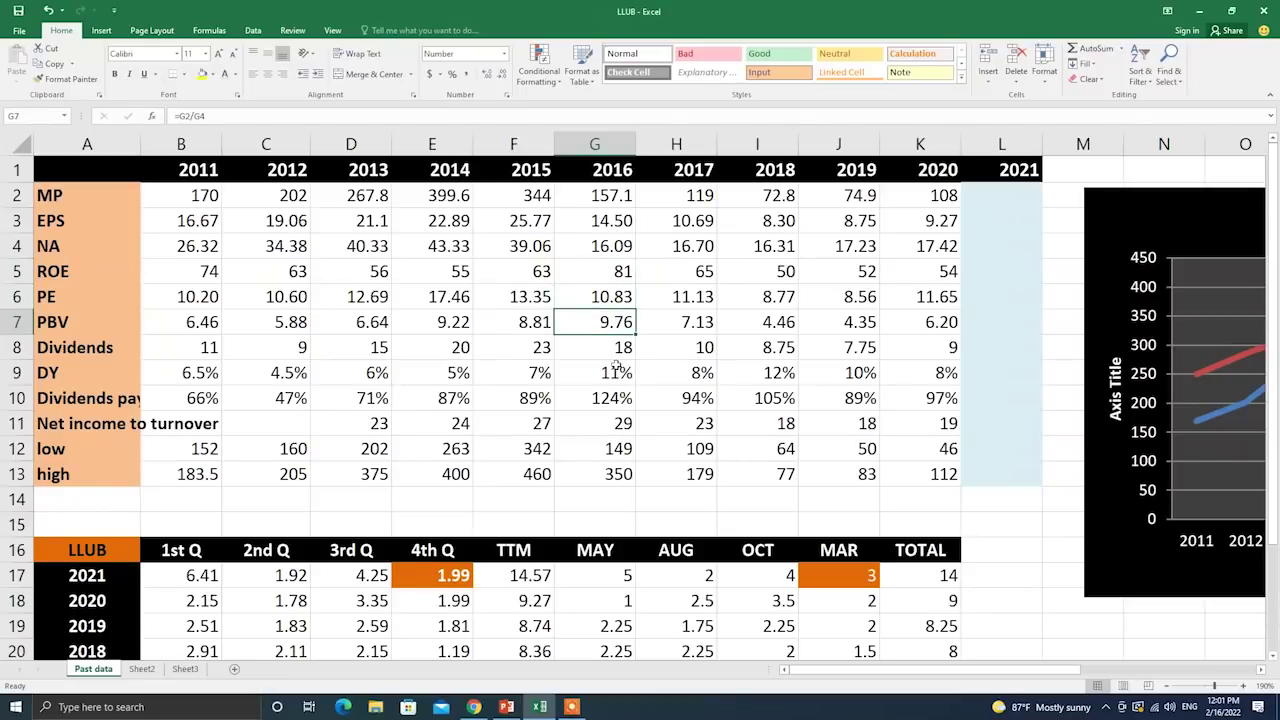
click(616, 350)
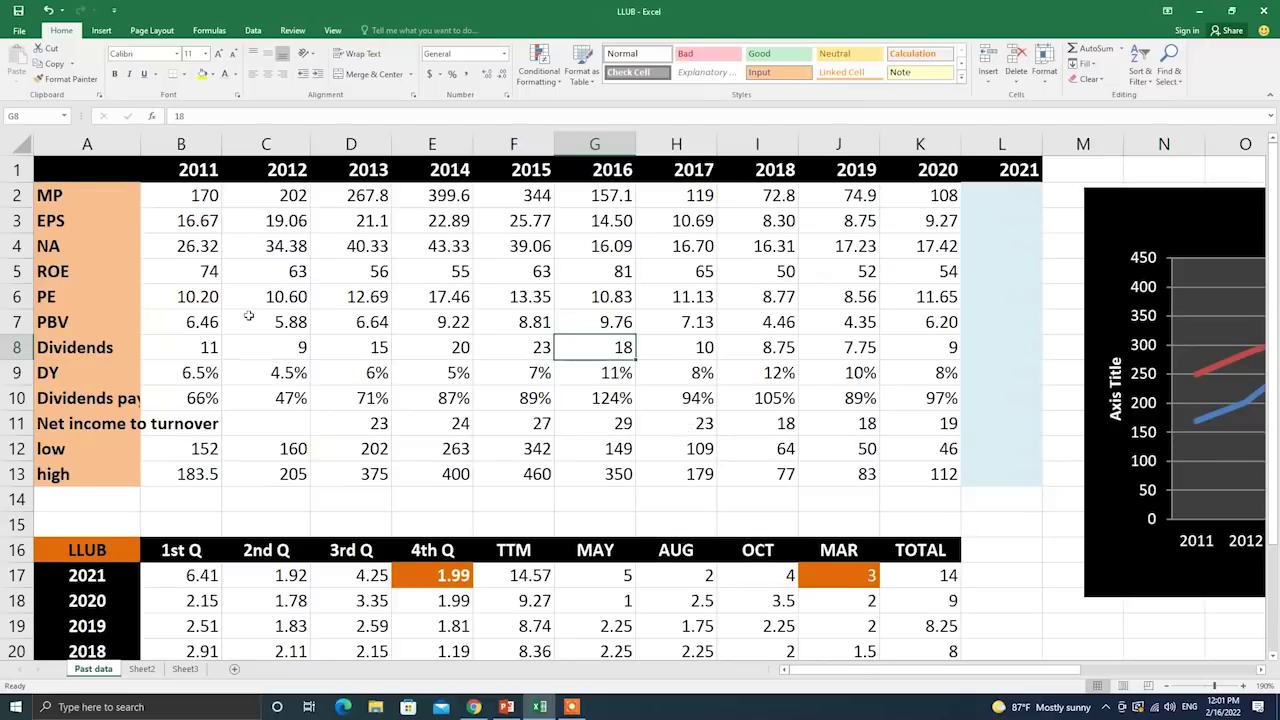
Compare the Dividends with the EPS for each year from 2011 to 2015.
click(198, 343)
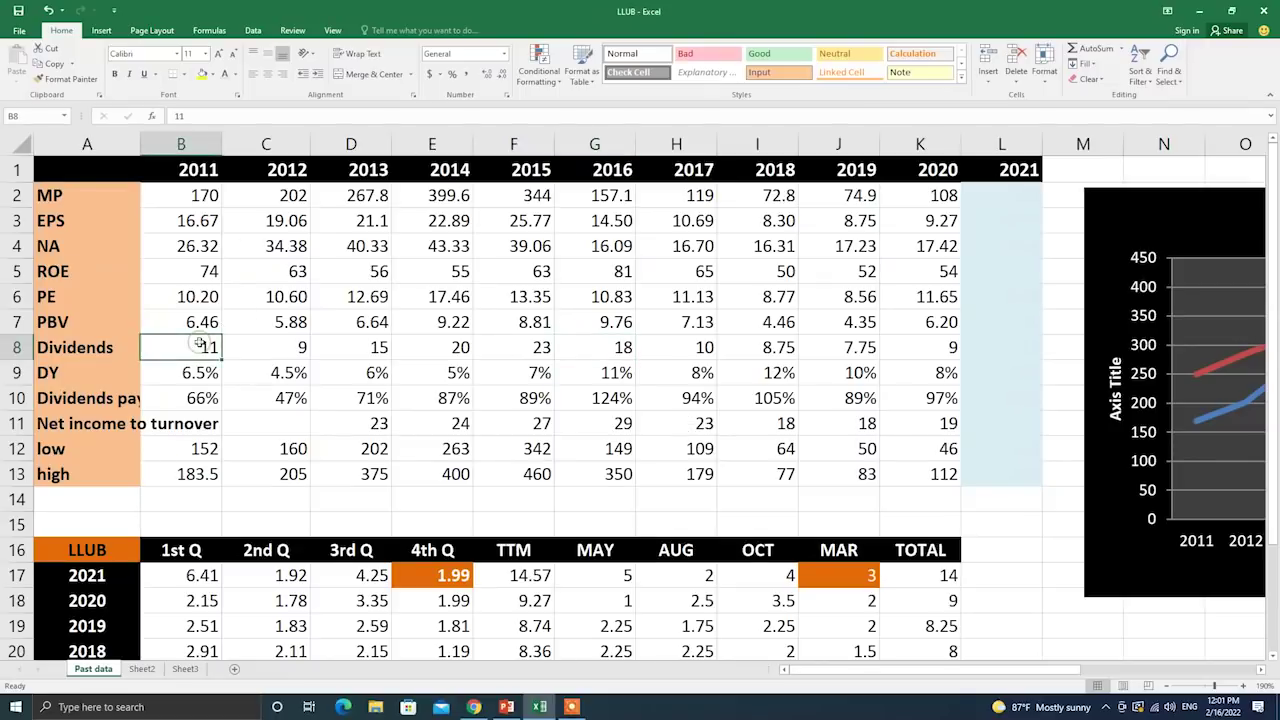
click(202, 217)
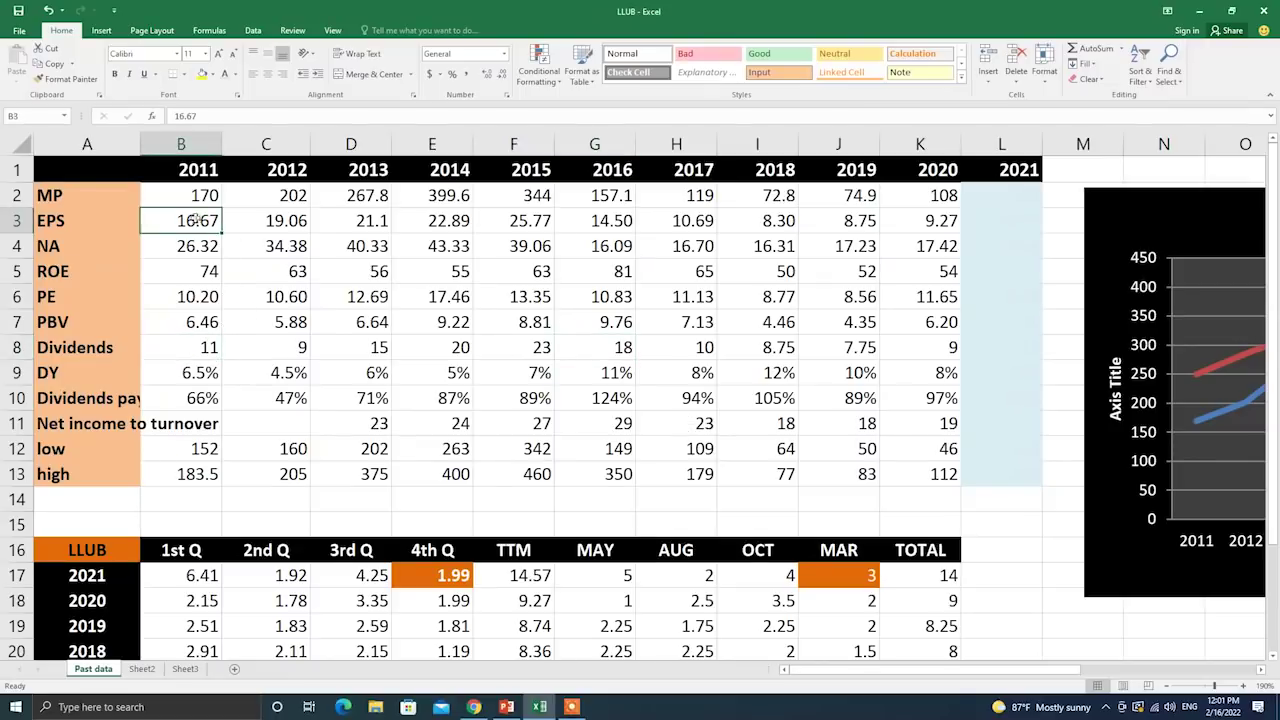
click(296, 349)
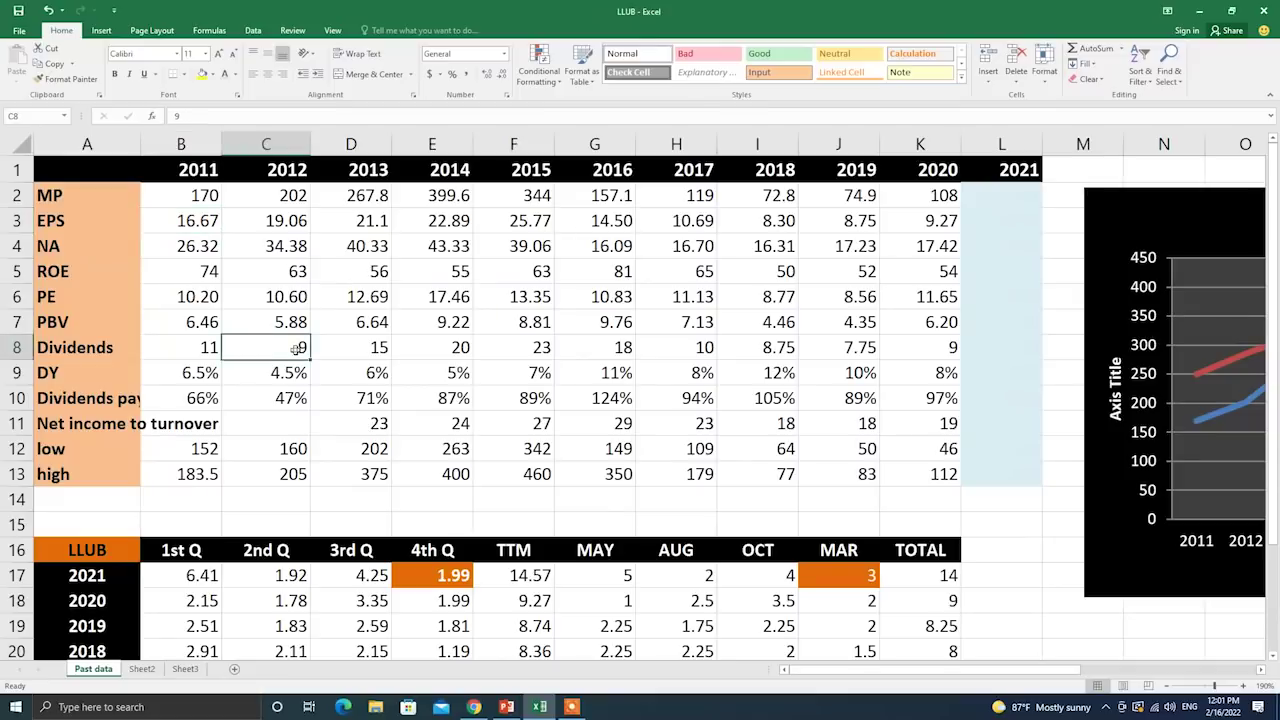
click(300, 224)
click(379, 345)
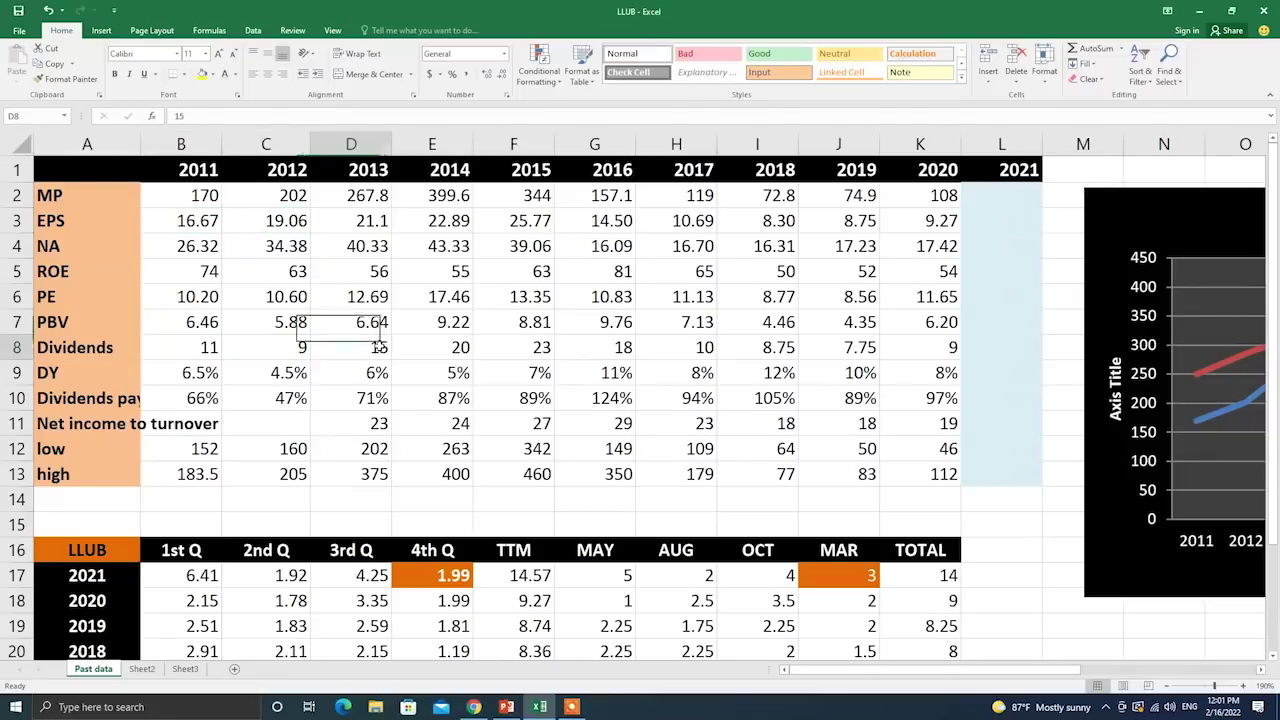
click(380, 224)
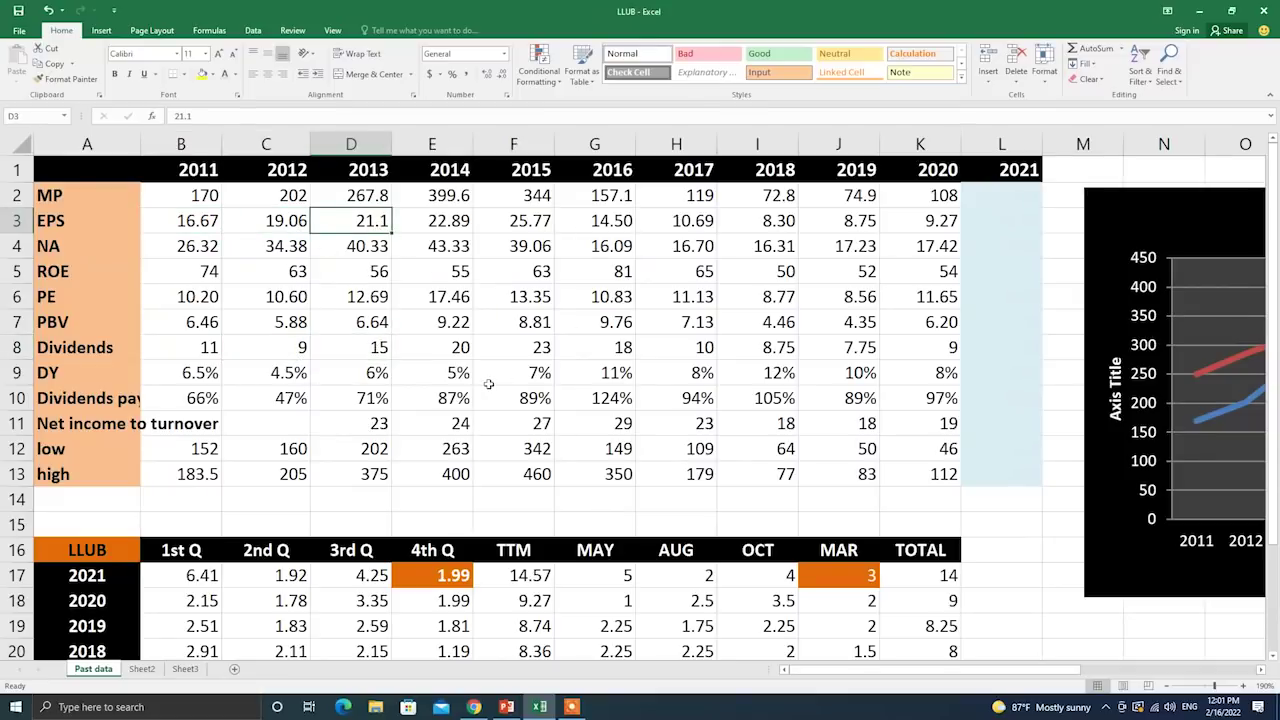
click(461, 347)
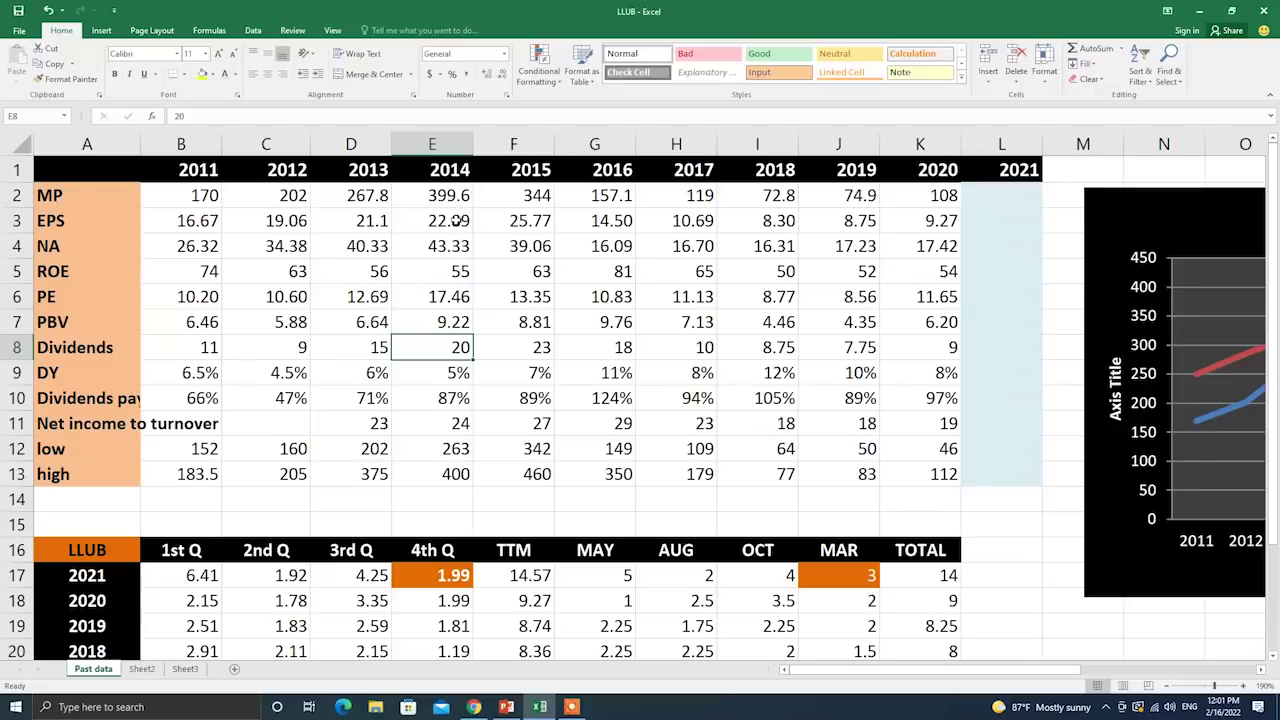
click(456, 222)
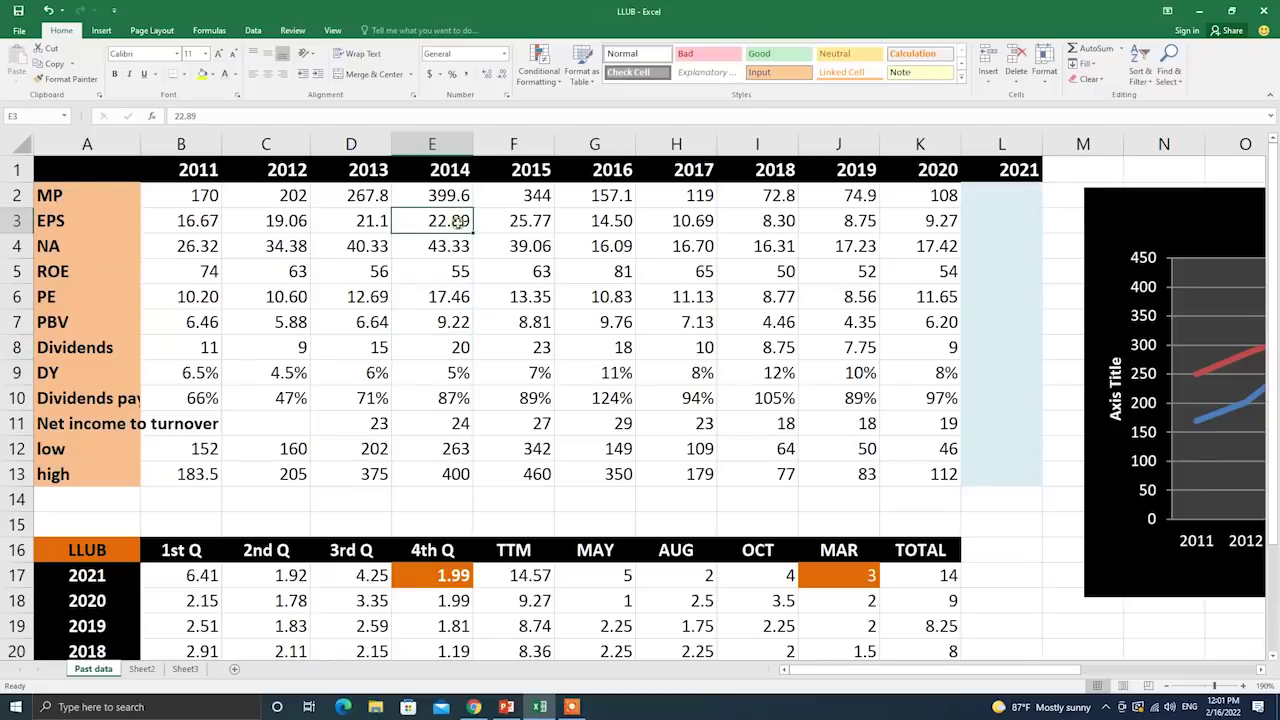
click(545, 347)
click(541, 222)
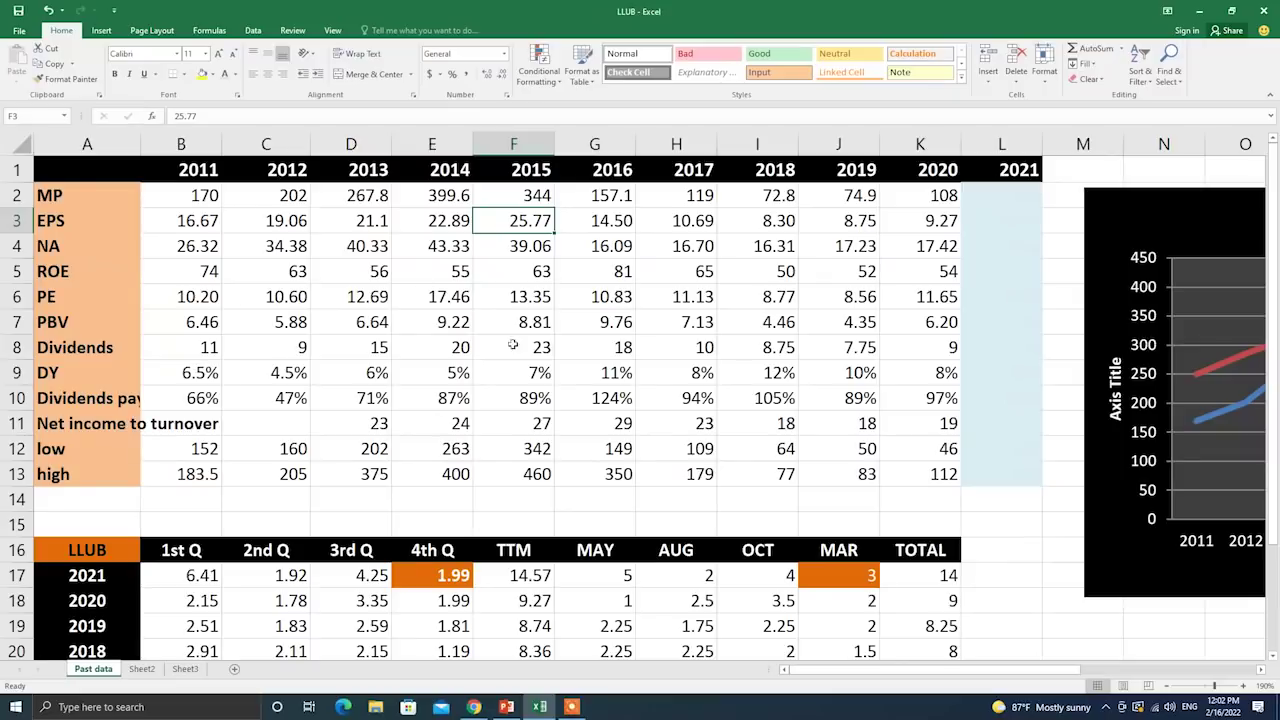
Compare the Dividends with the EPS for each year from 2016 to 2020.
click(620, 347)
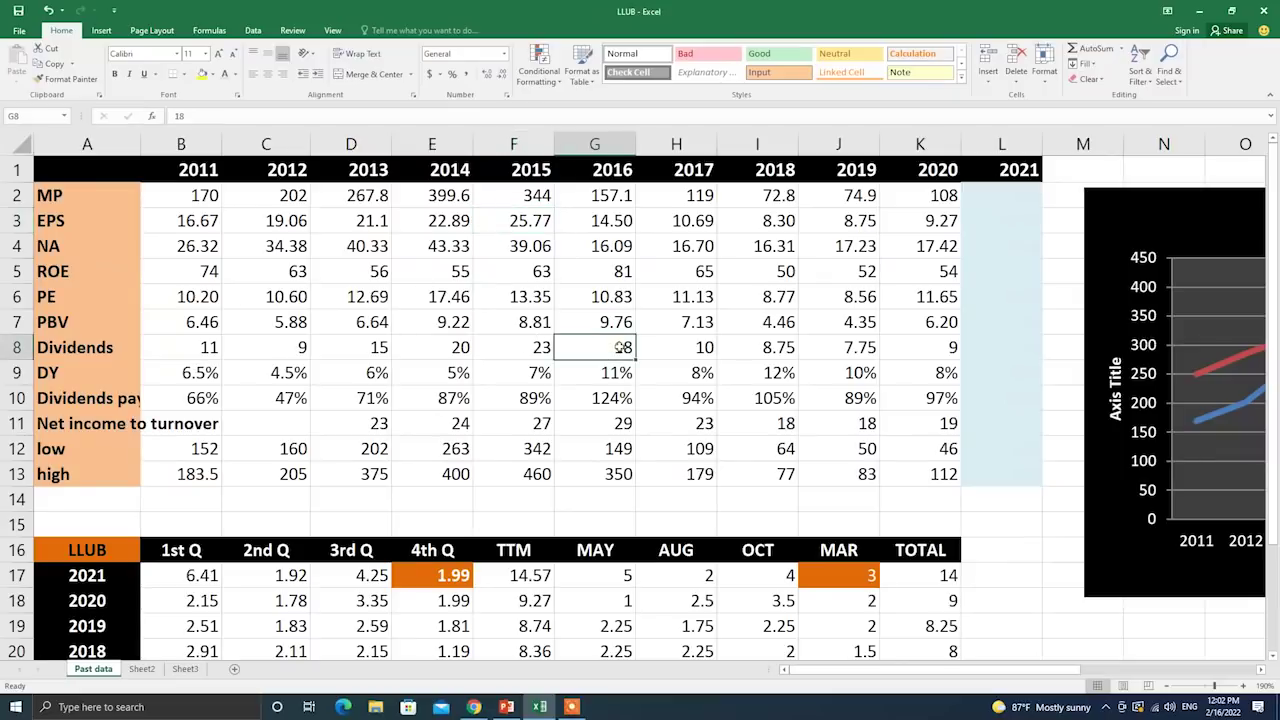
click(613, 221)
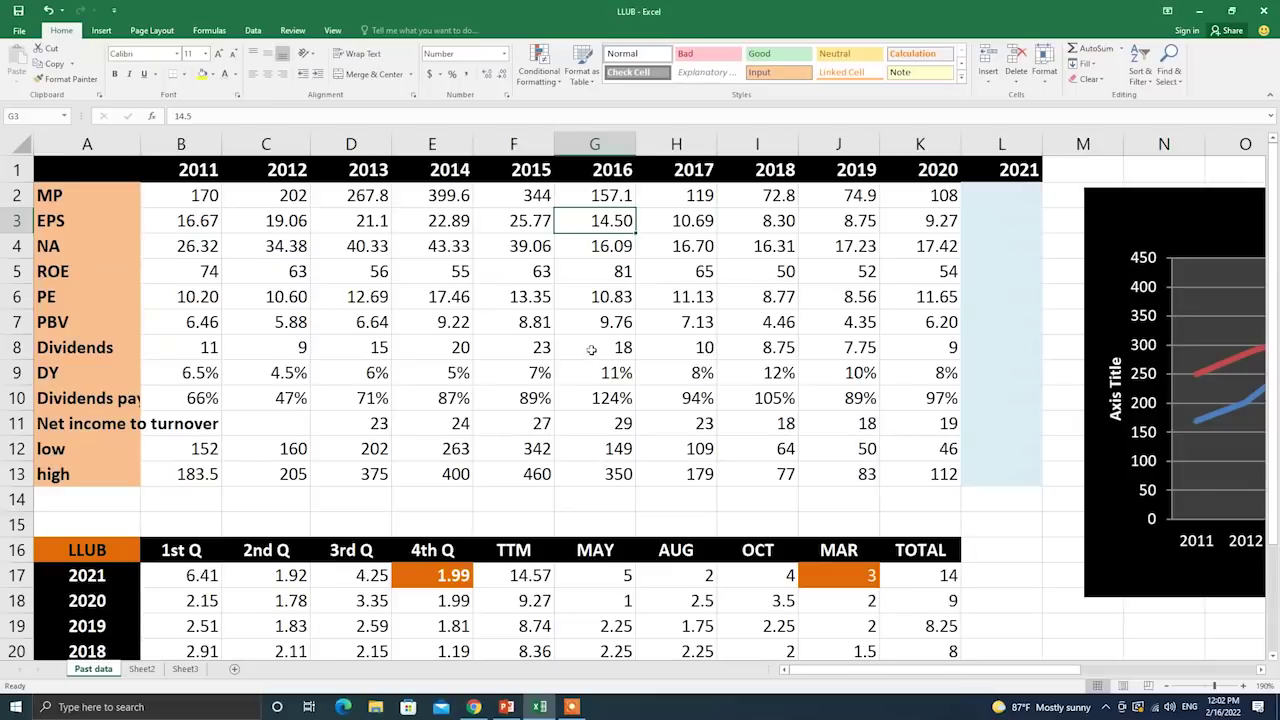
click(682, 350)
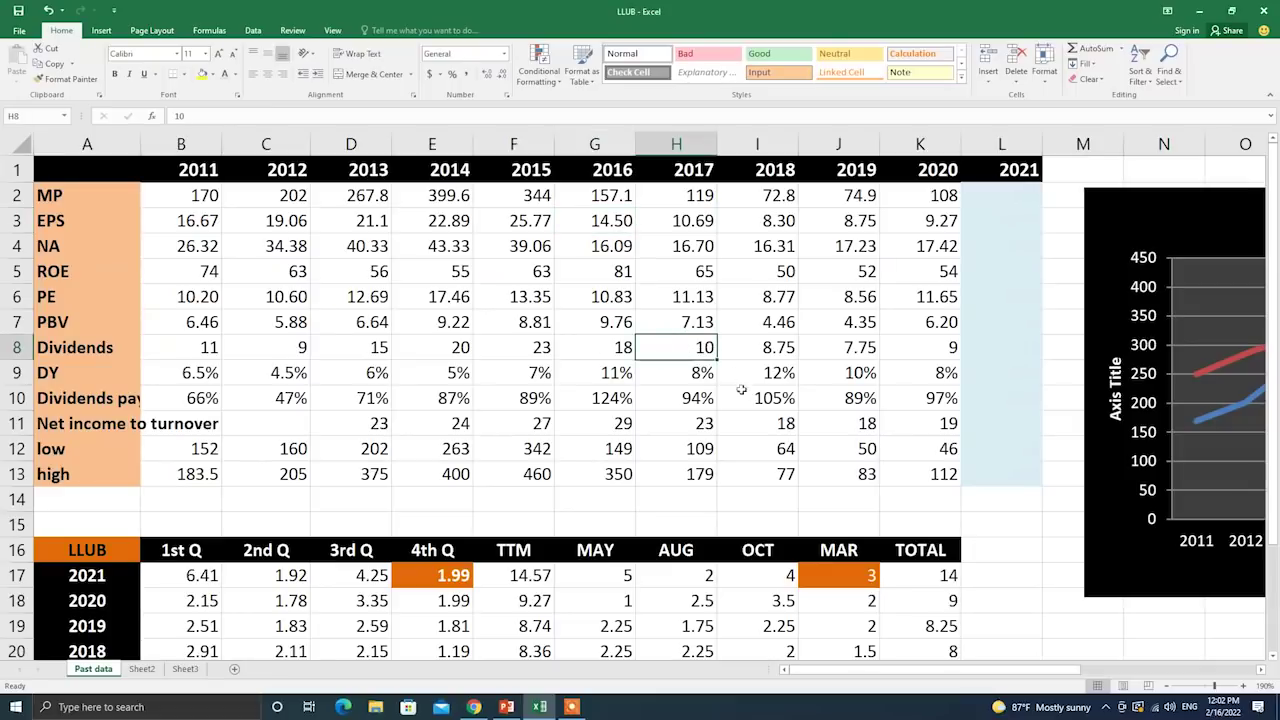
click(695, 222)
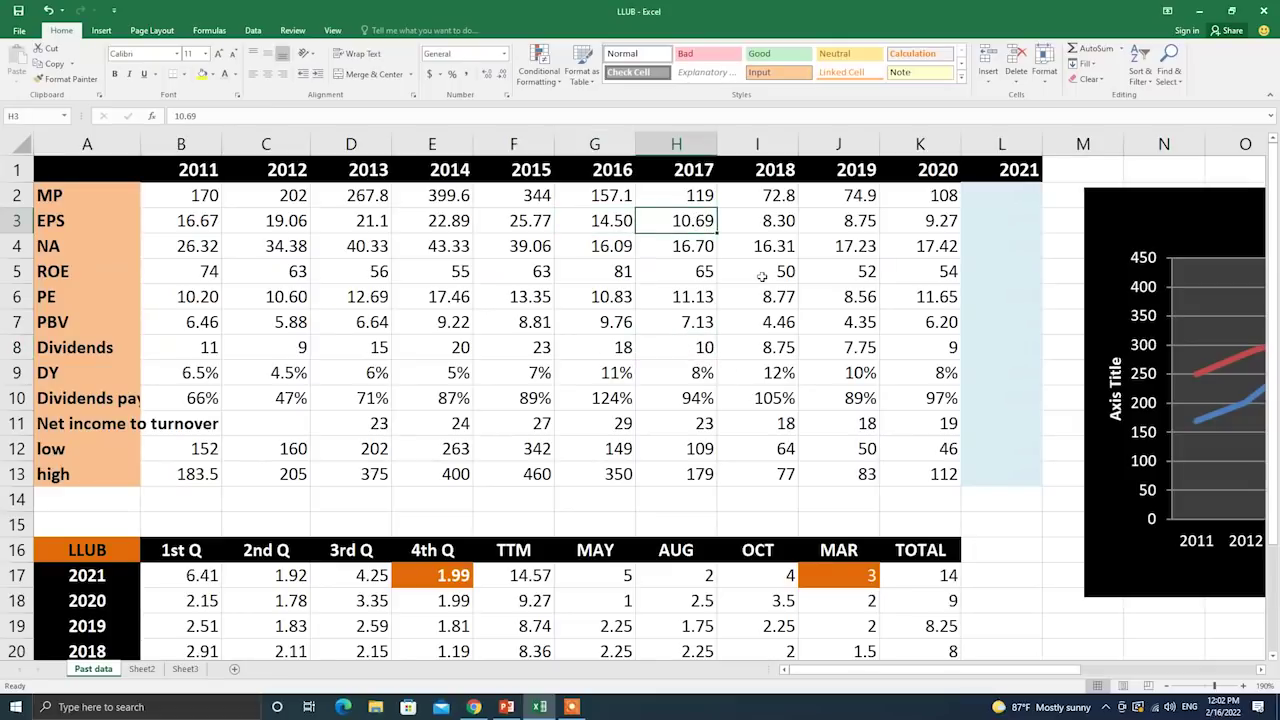
click(795, 343)
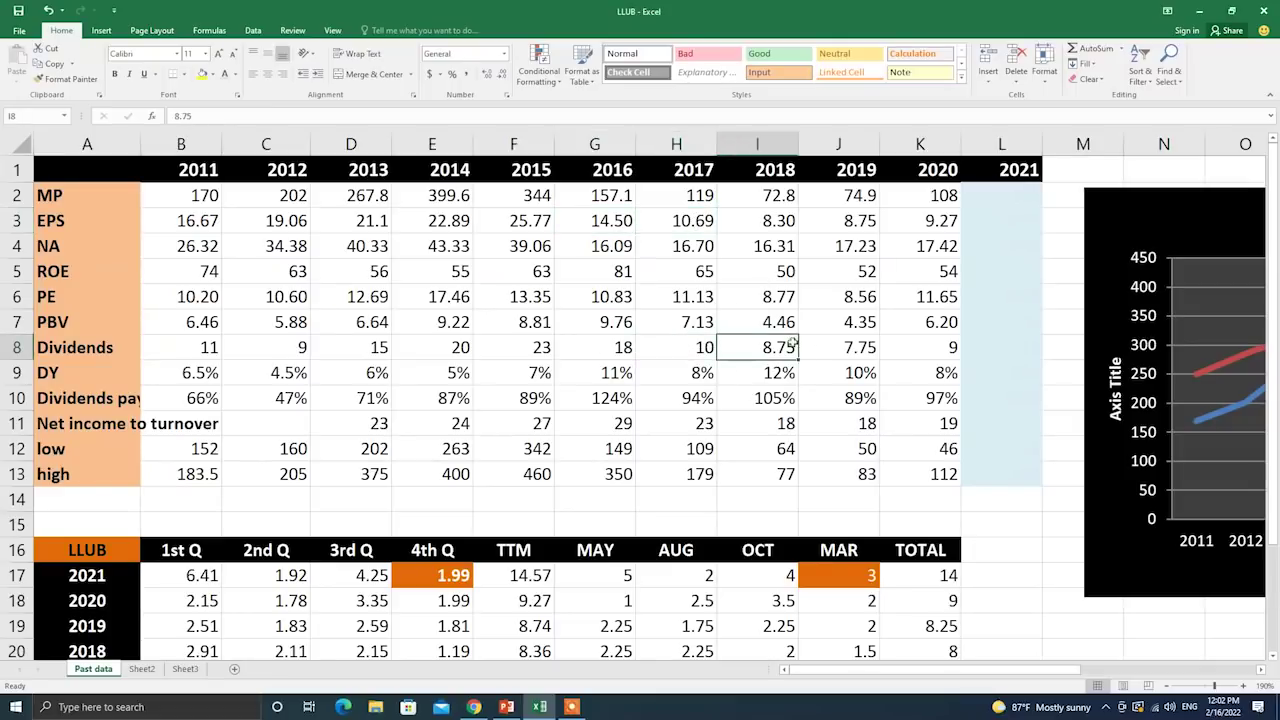
click(762, 220)
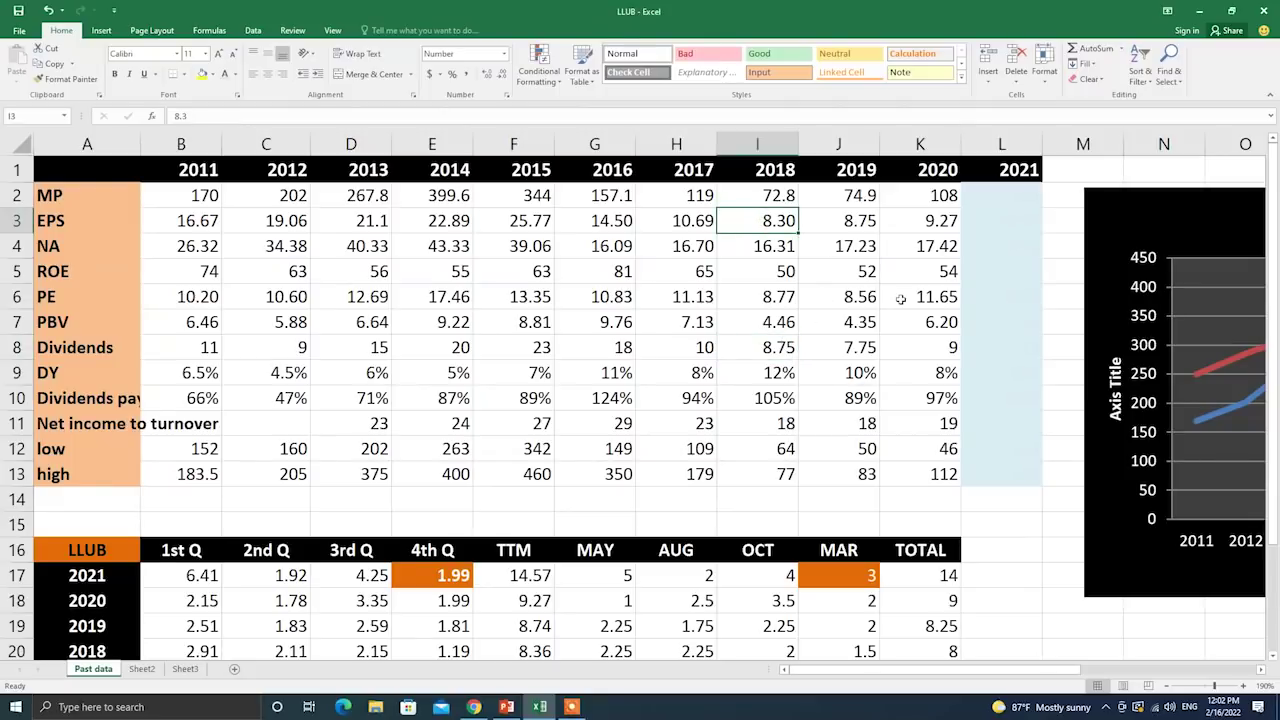
click(855, 347)
click(855, 245)
click(857, 220)
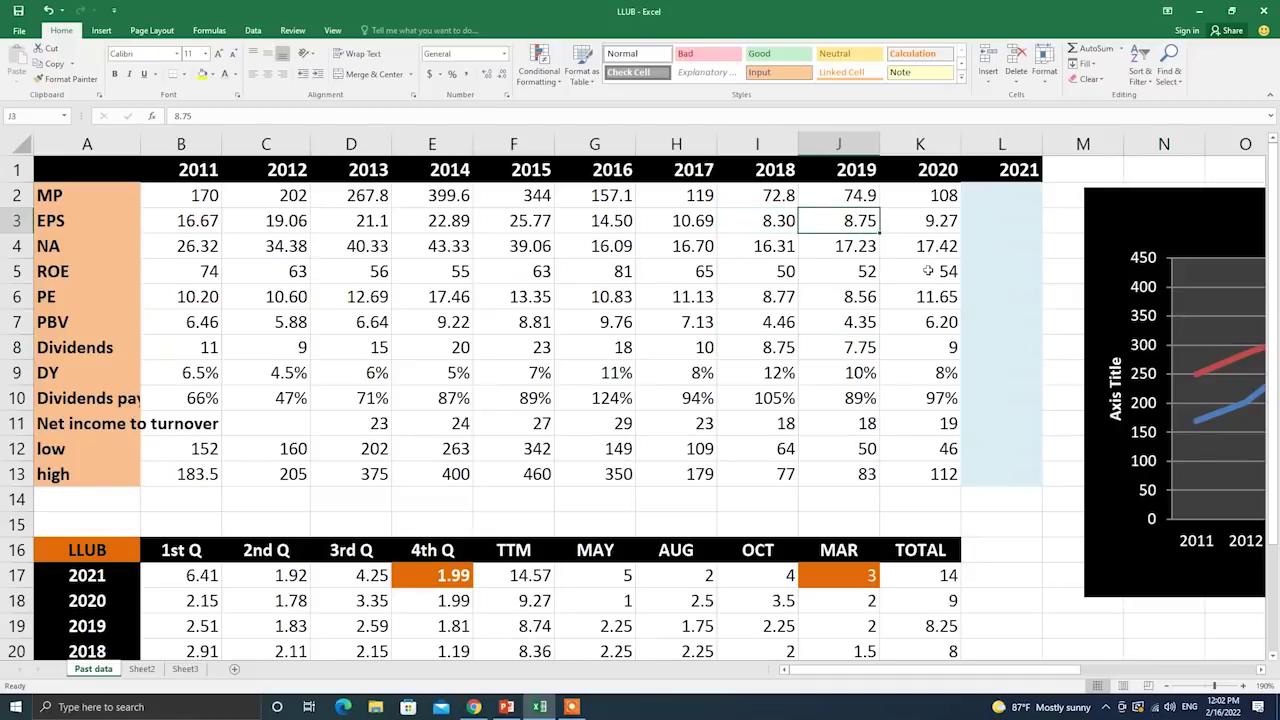
click(951, 349)
click(955, 228)
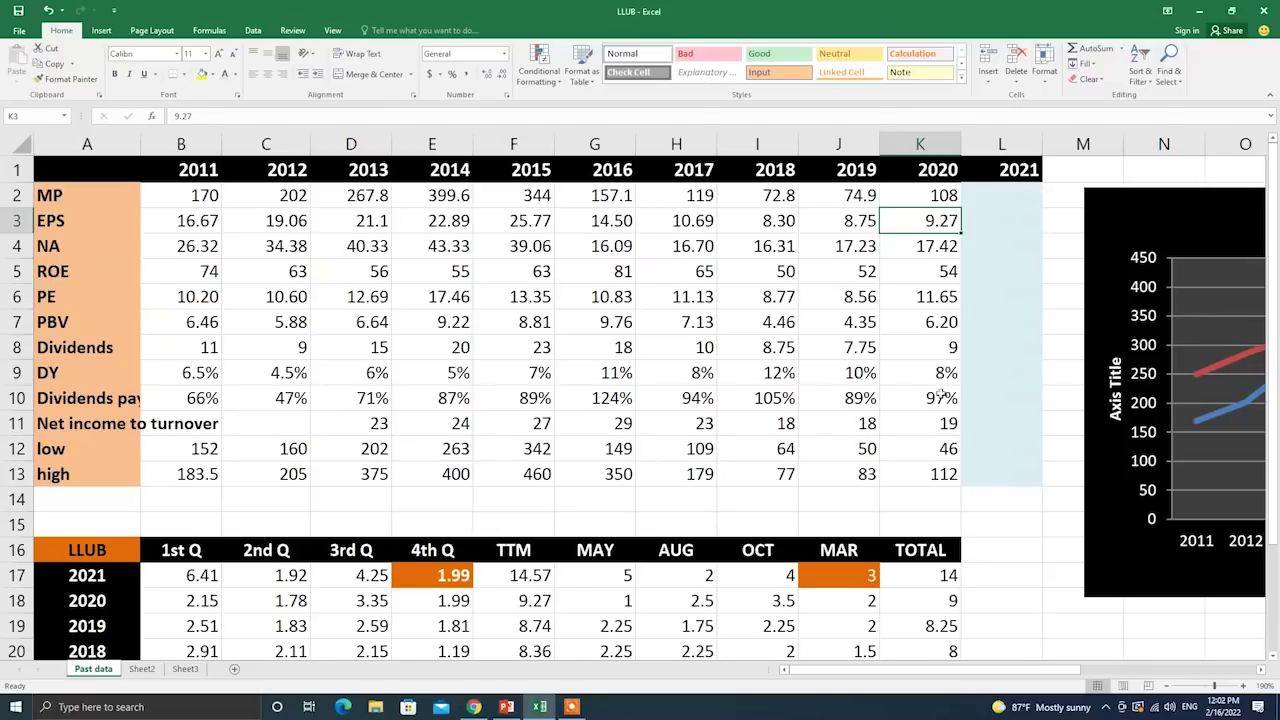
Check the average Dividends payout and the average DY over 2016 to 2020, using ranges G10:K10 and G9:K9.
click(589, 400)
drag(598, 399, 904, 404)
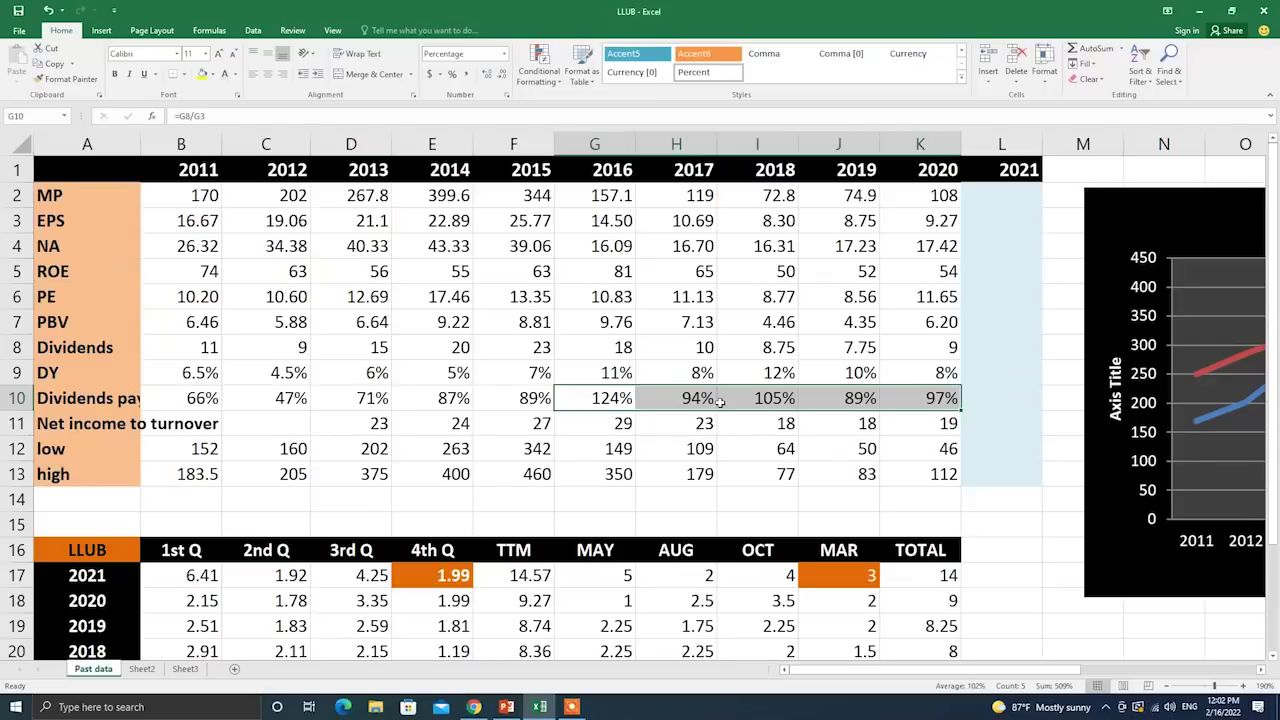
click(812, 340)
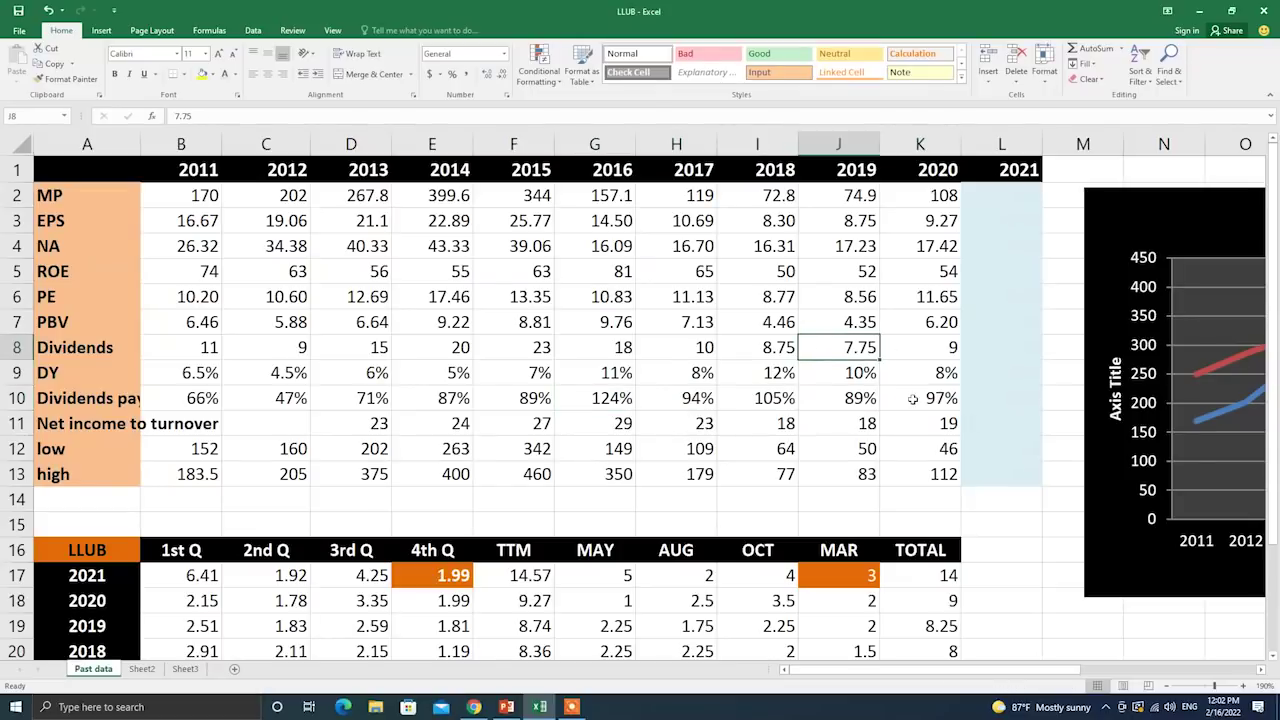
drag(628, 370, 935, 372)
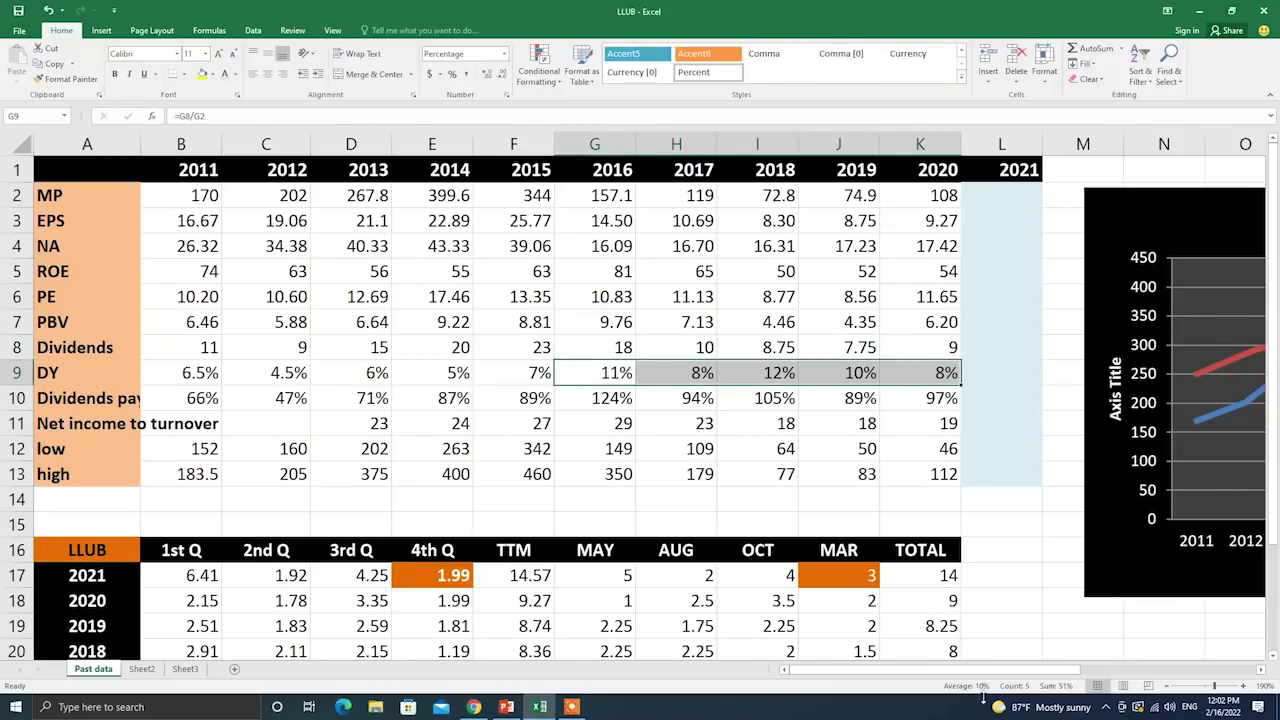
Reveal the 2021 MP in L2 by setting its font colour to black.
drag(963, 372, 1000, 358)
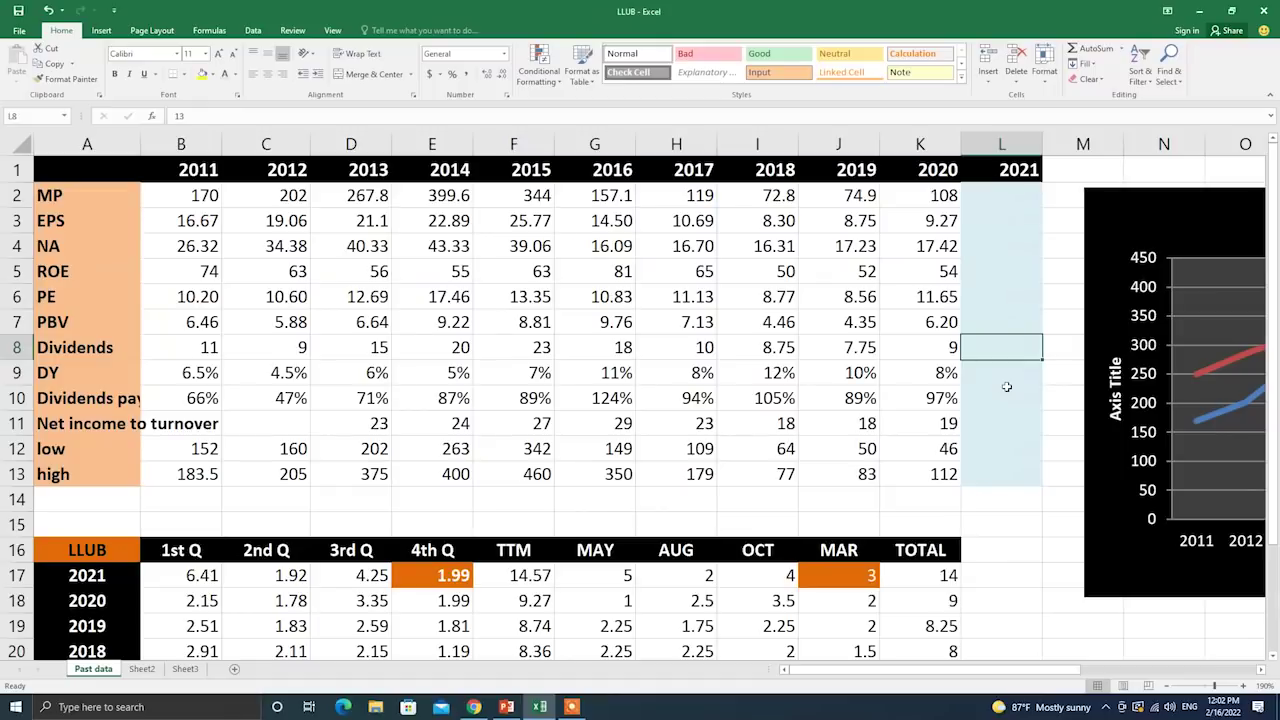
click(988, 200)
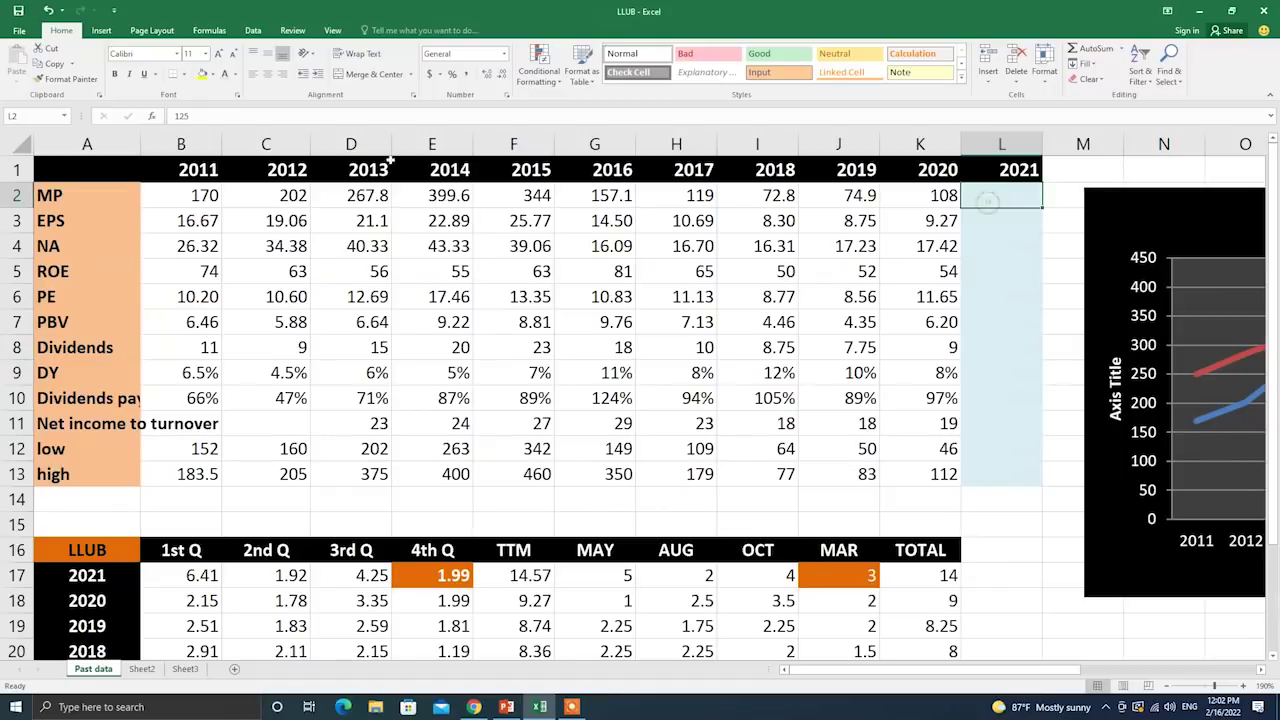
click(235, 74)
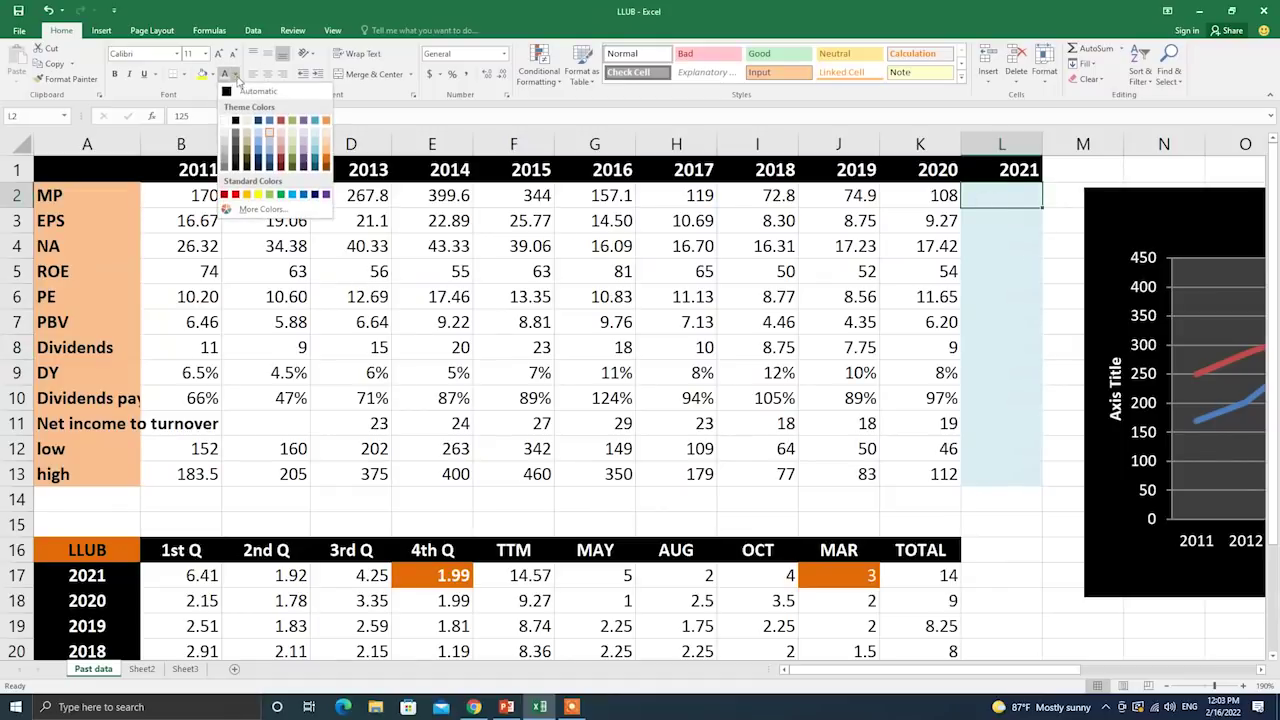
click(239, 120)
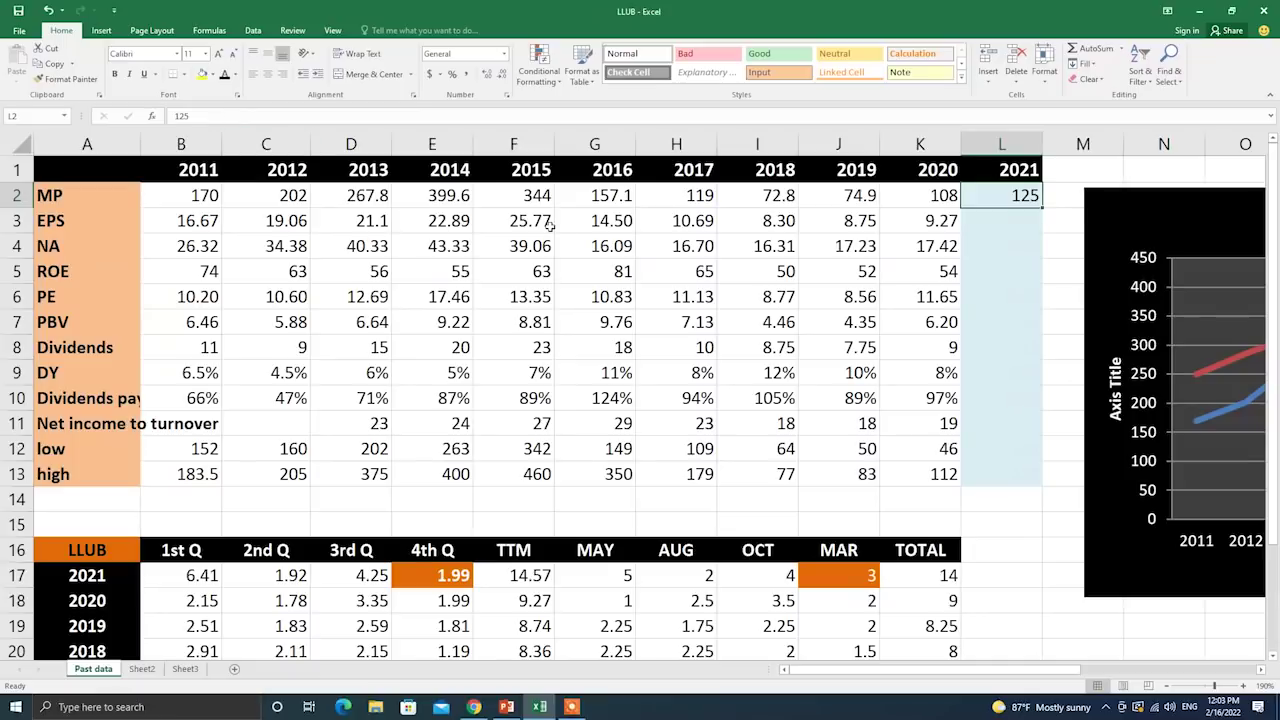
Go through the 2021 quarterly figures in row 17 from 1st Q to 4th Q, and check the 4th Q against 2020.
click(998, 220)
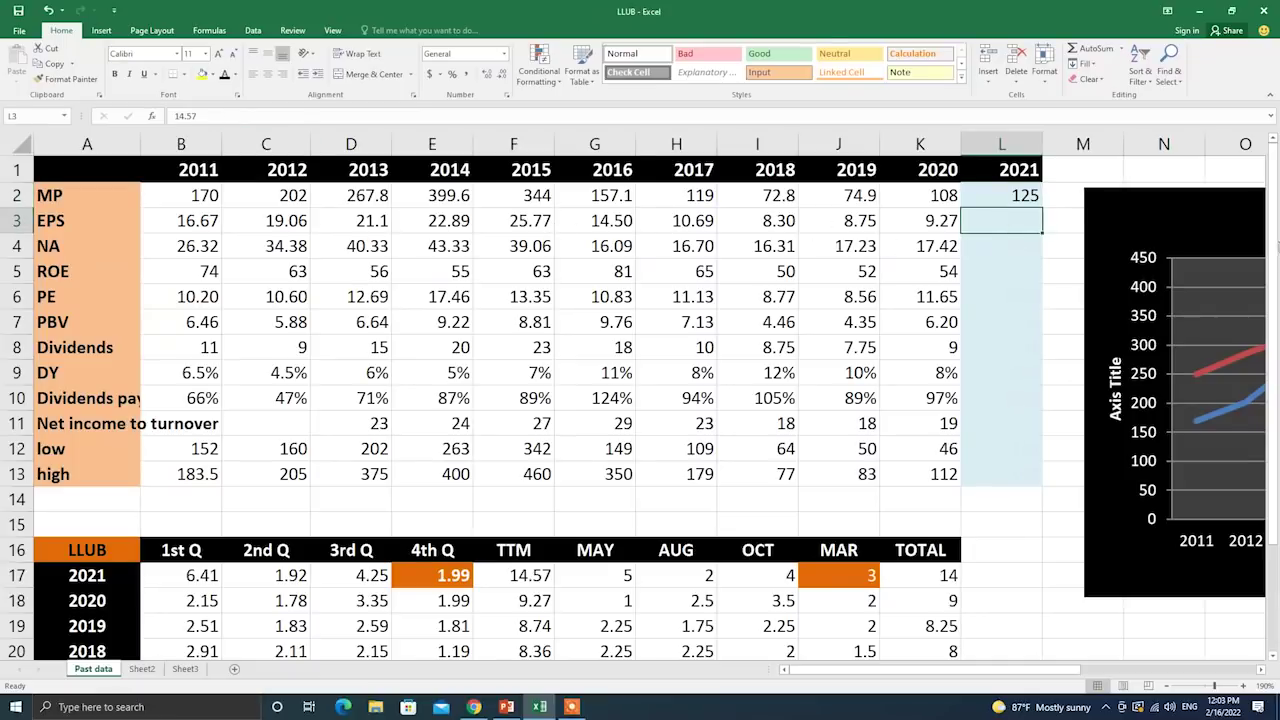
drag(1276, 246, 1273, 412)
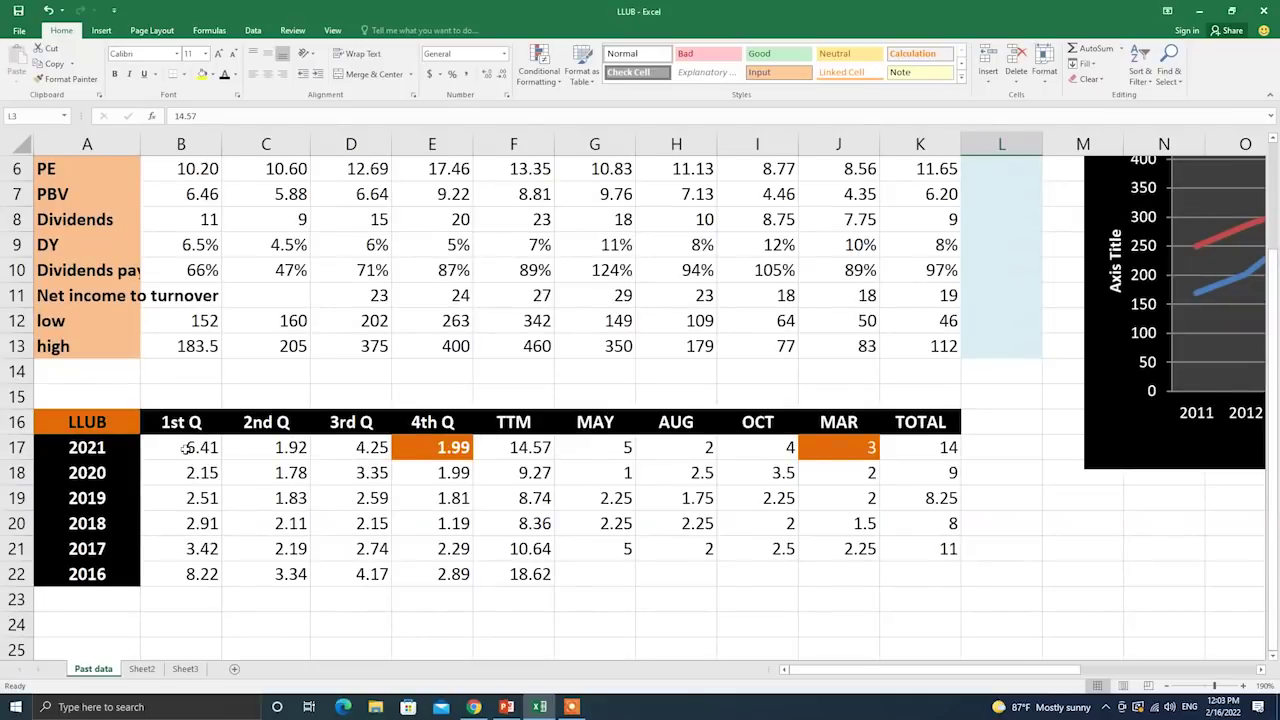
click(184, 449)
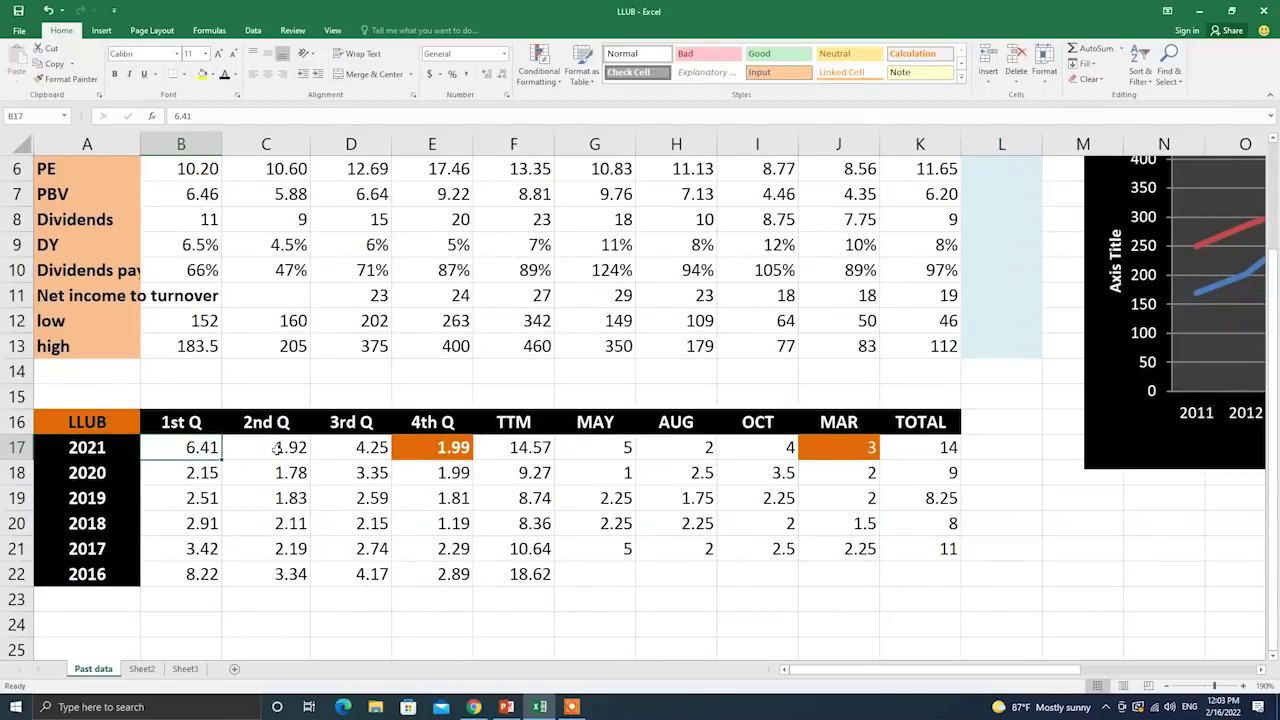
click(277, 450)
click(358, 449)
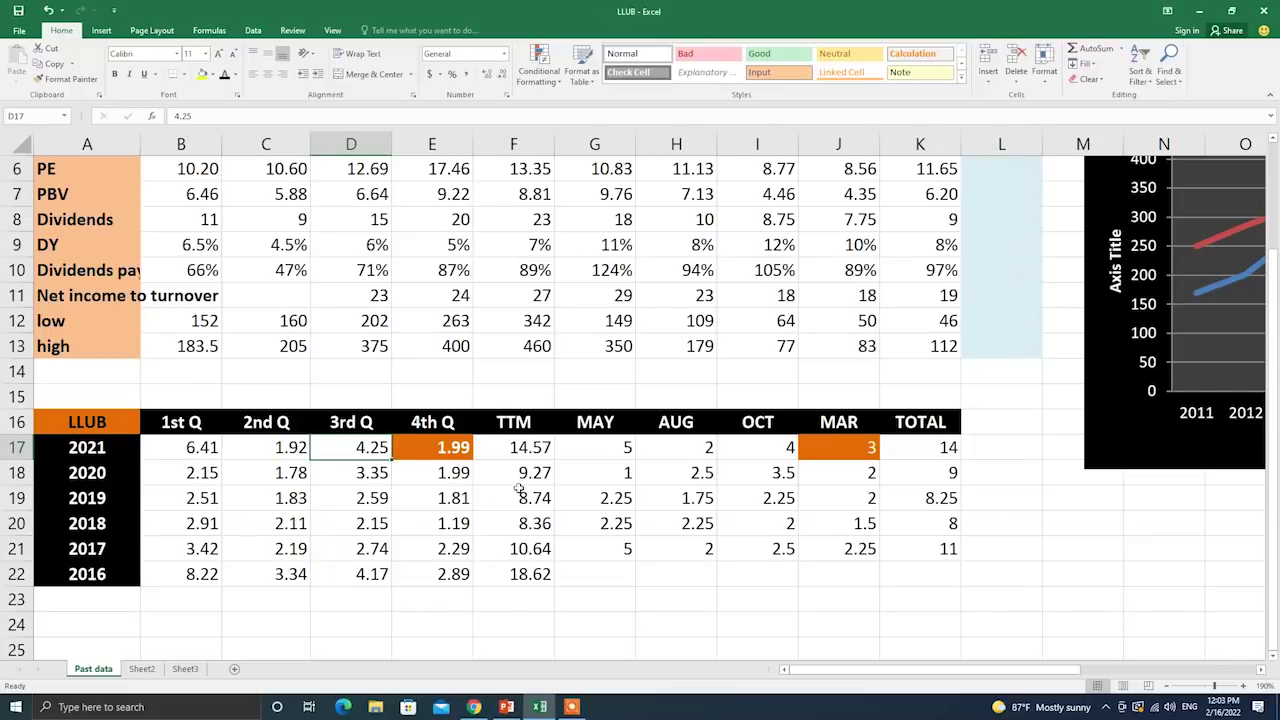
click(446, 456)
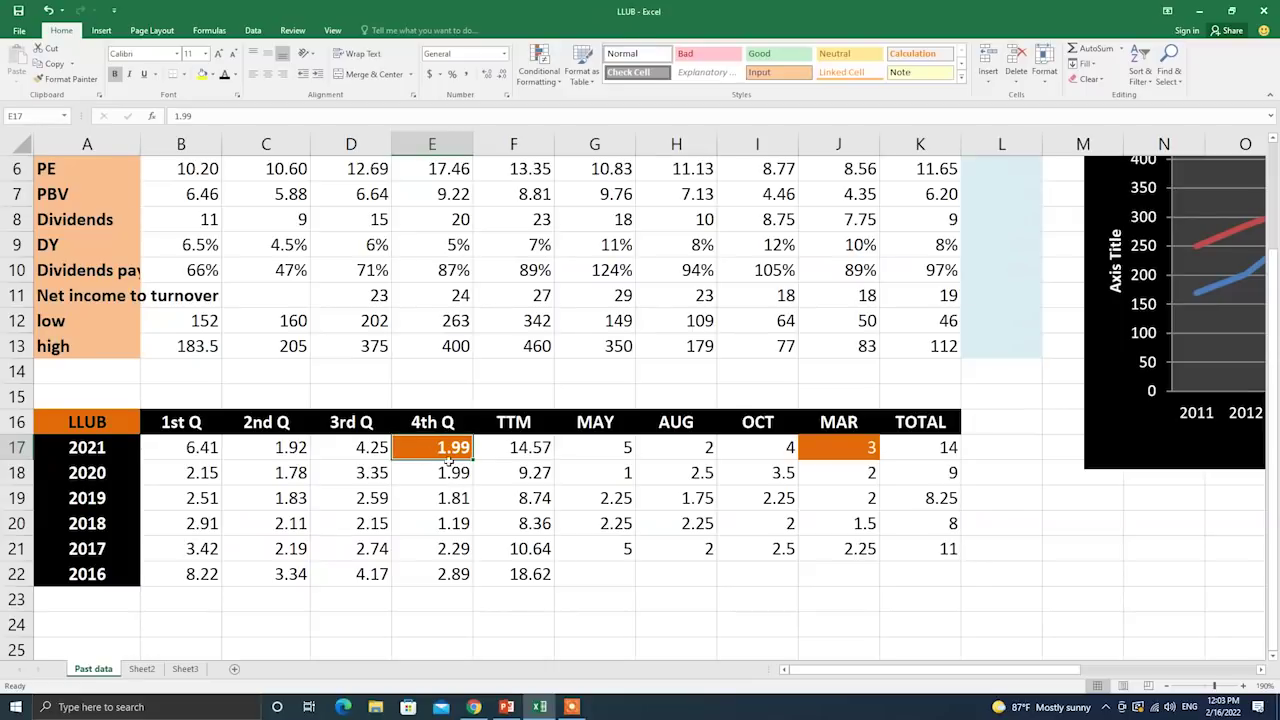
click(444, 476)
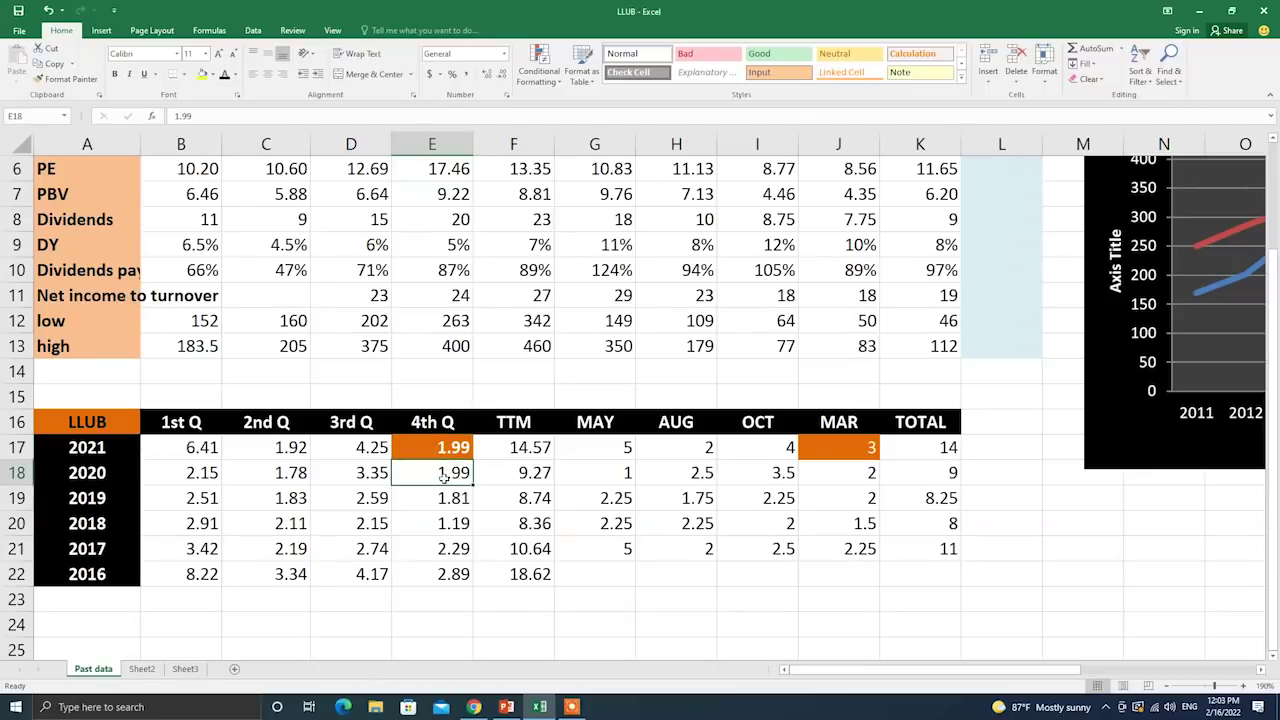
Compare the 2020 and 2021 figures quarter by quarter, from 1st Q to 4th Q, in rows 17 and 18.
click(190, 450)
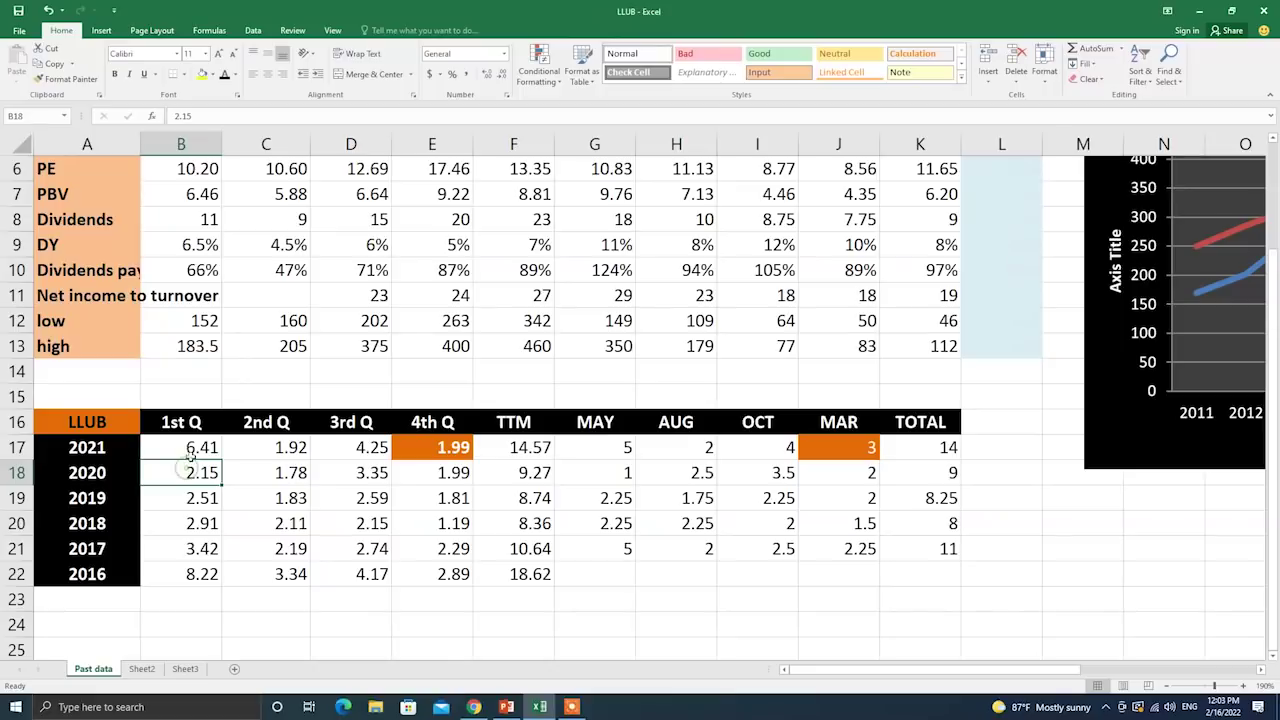
drag(286, 478, 288, 458)
click(289, 452)
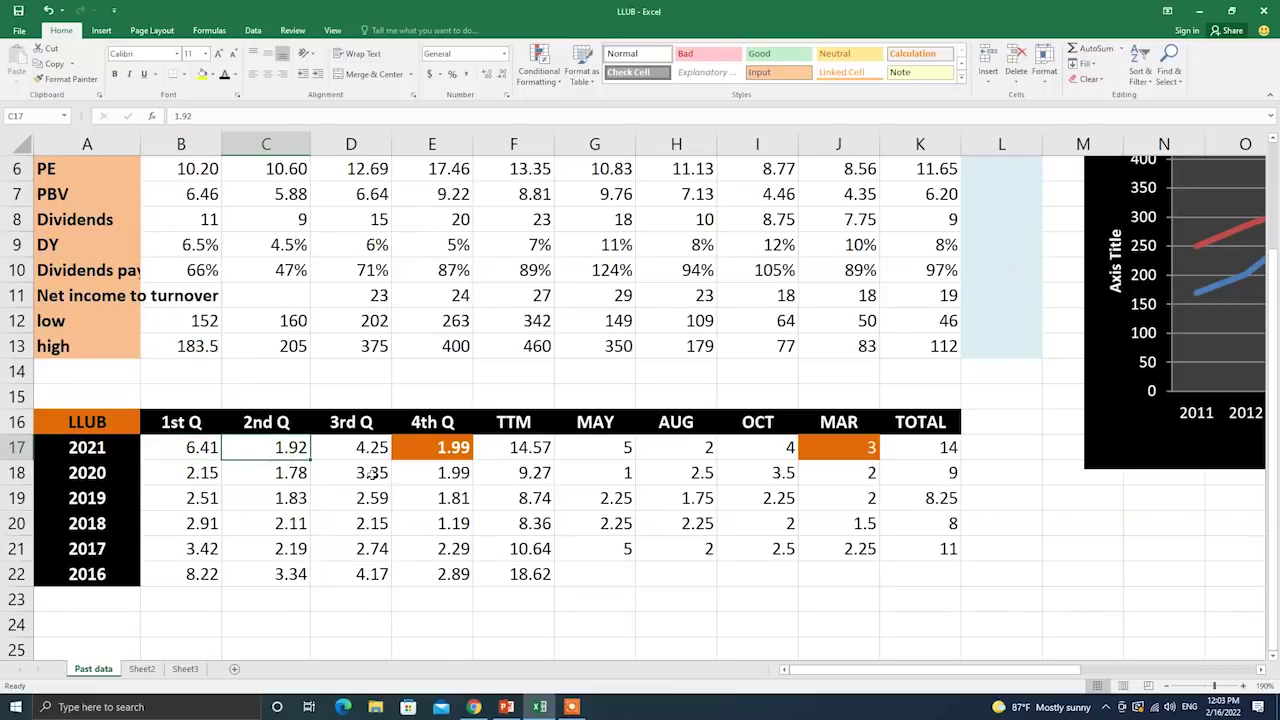
drag(372, 477, 372, 453)
click(372, 452)
drag(441, 476, 441, 453)
click(441, 452)
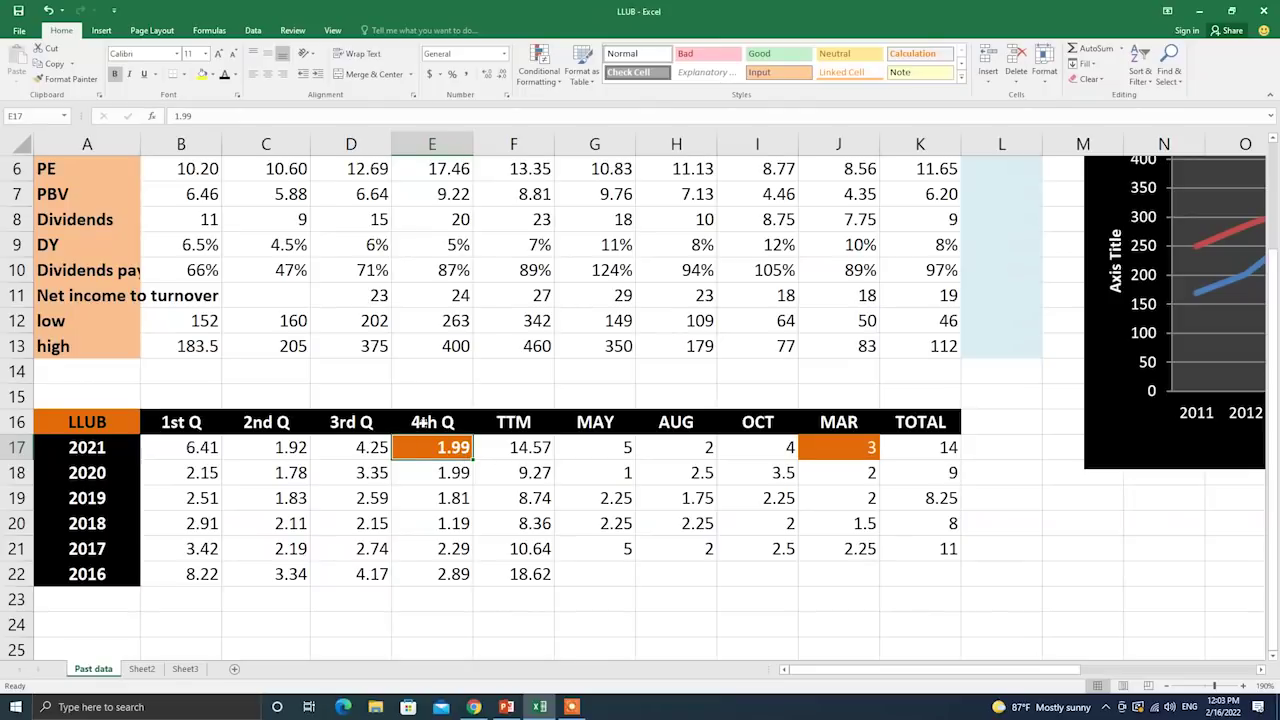
Check the 2021 TTM formula in F17, and reveal the 2021 EPS in L3 with a black font colour.
click(541, 447)
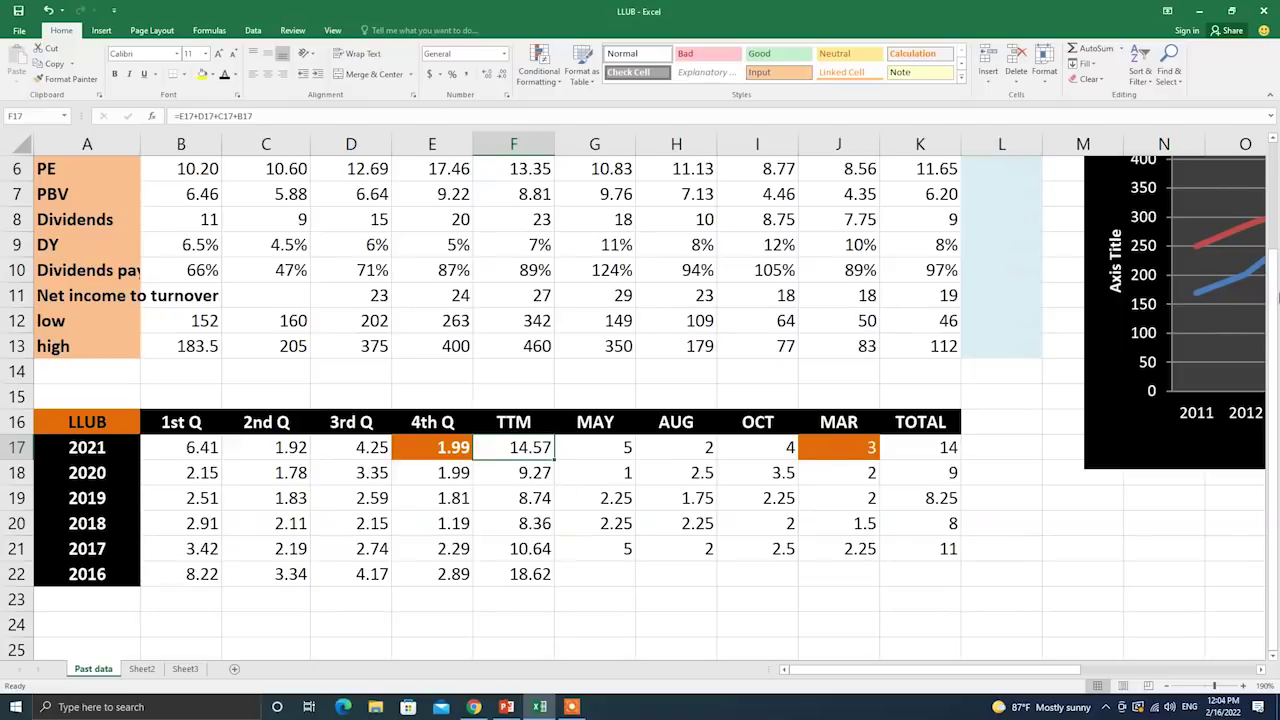
scroll(1275, 297, up, 2)
click(1030, 220)
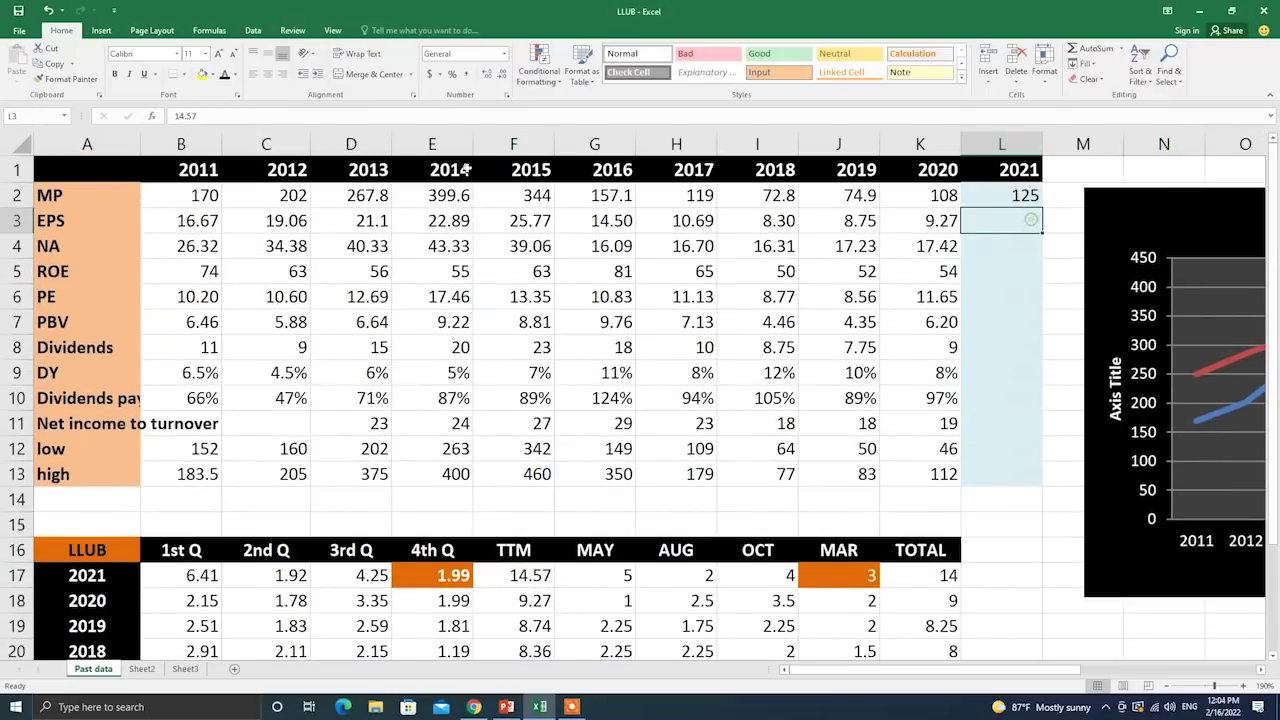
click(224, 74)
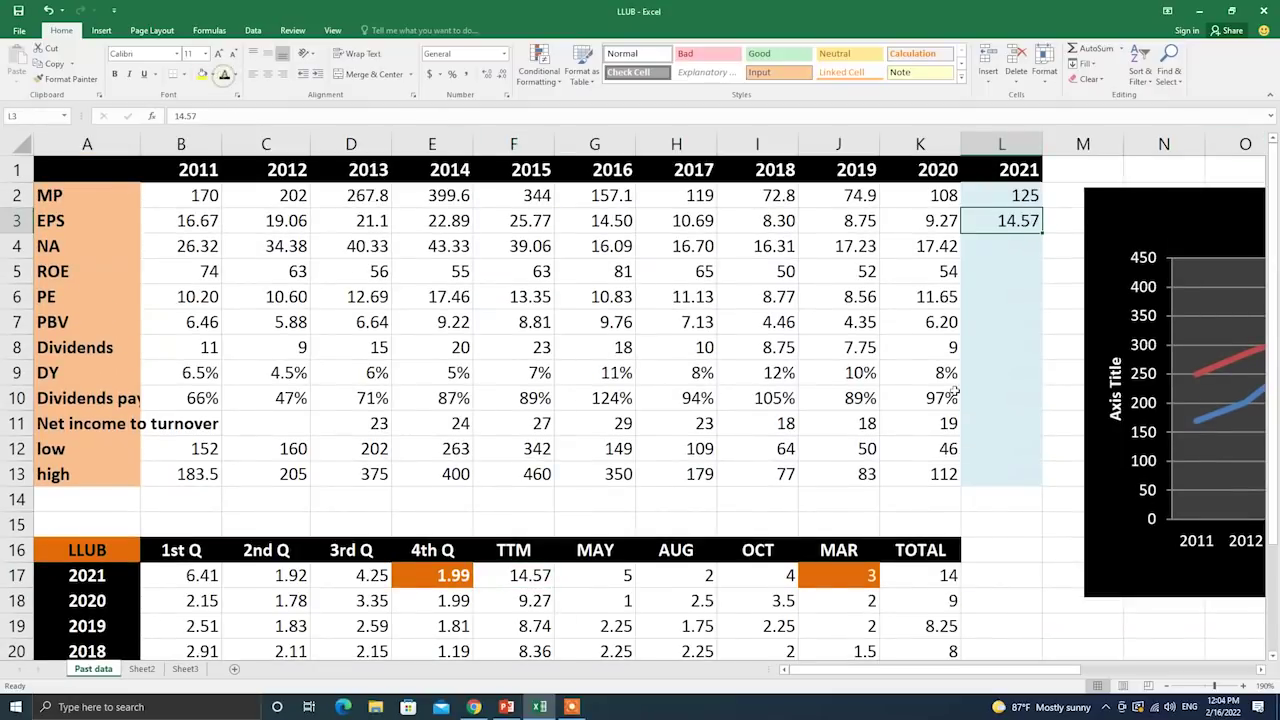
Reveal the 2021 PE in L6 with a black font colour, and compare it with the 2011 to 2020 PE values.
click(1007, 292)
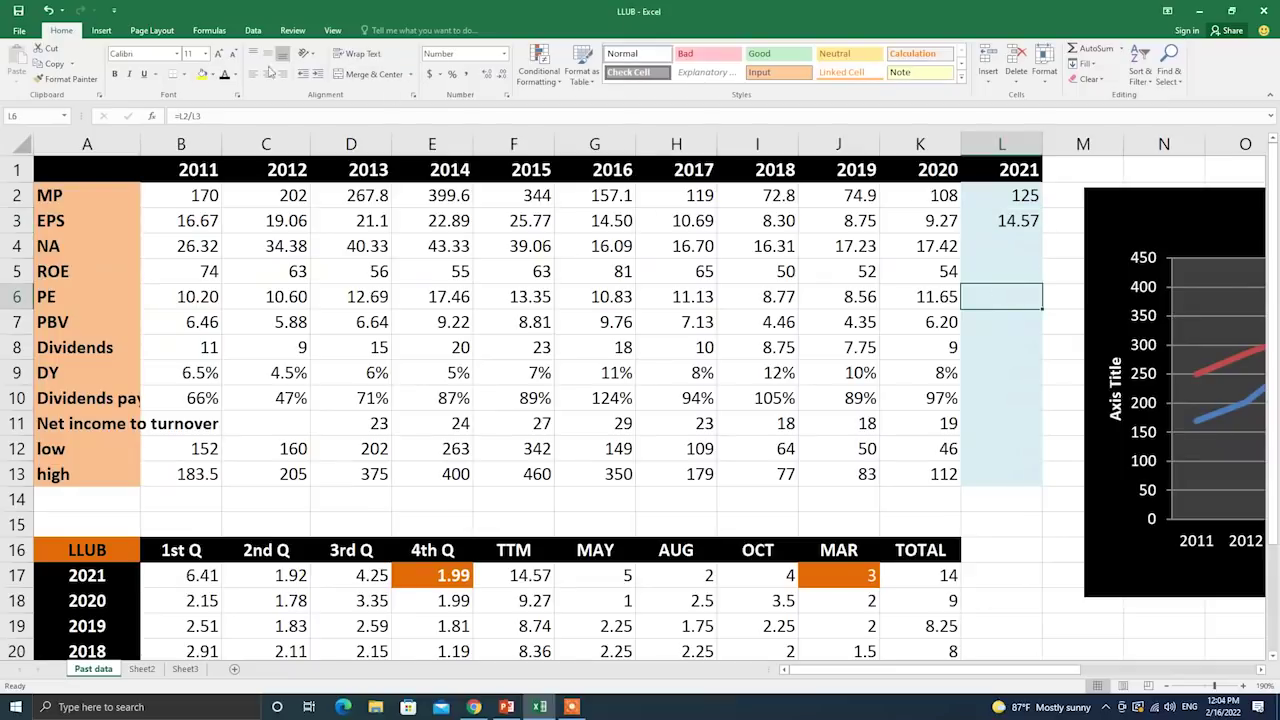
click(222, 76)
drag(933, 298, 198, 312)
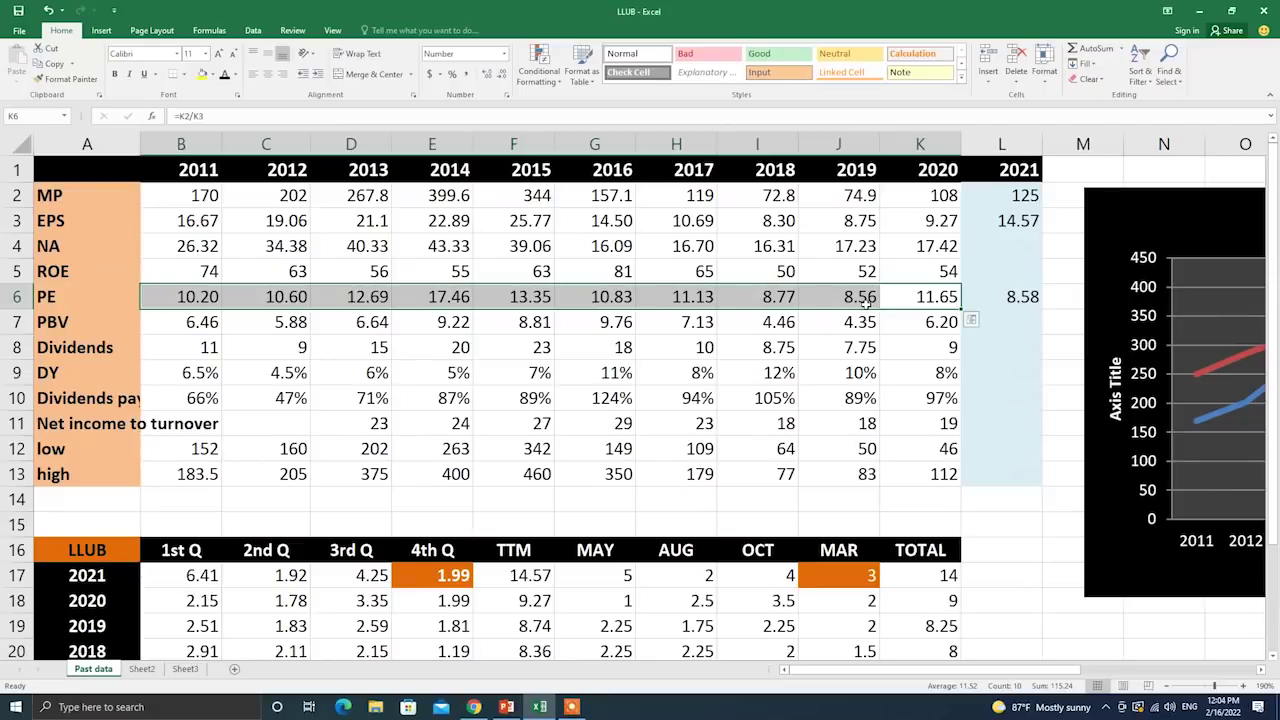
Check the 2019 EPS and MP, and highlight the 2019 PE in J6 with a yellow fill.
click(868, 221)
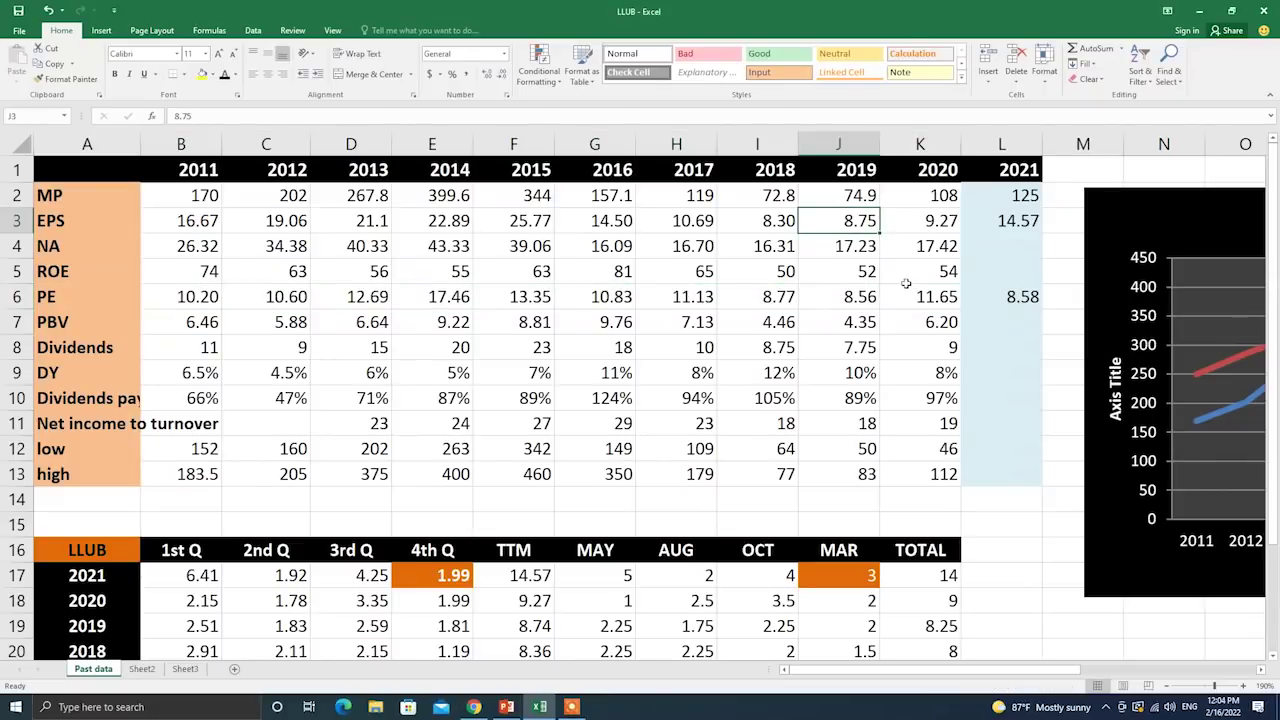
click(858, 194)
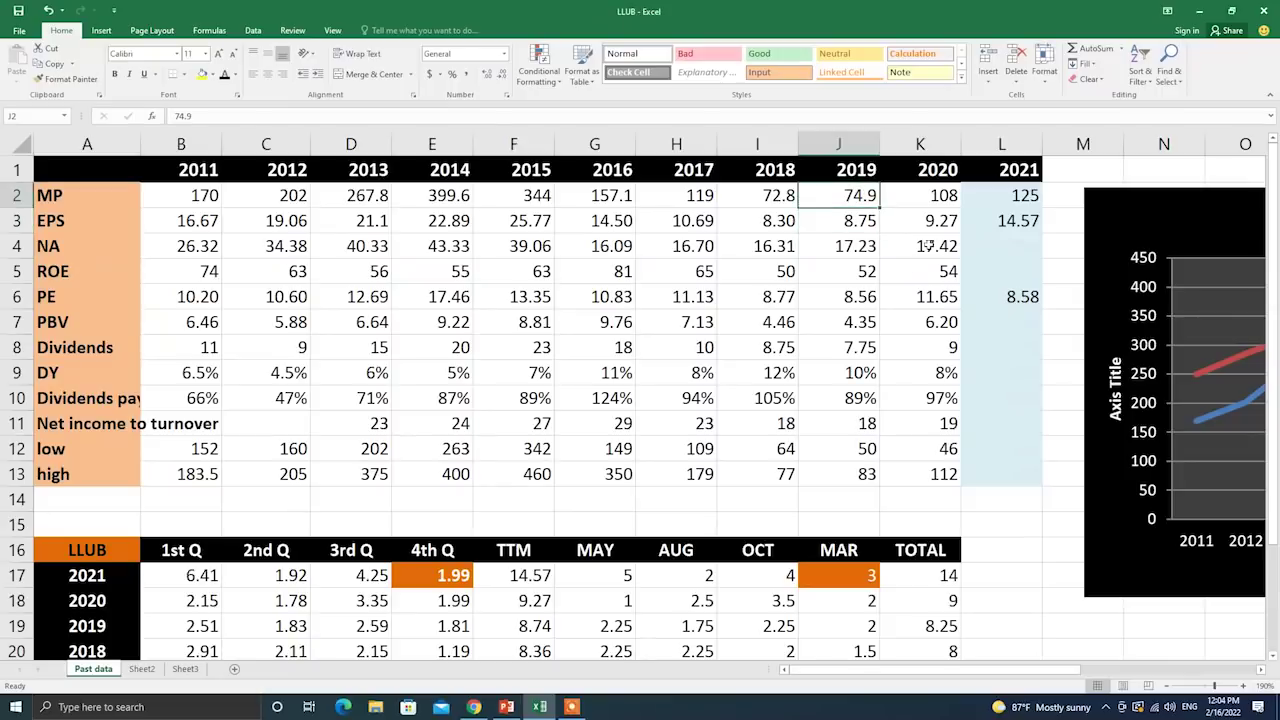
click(872, 294)
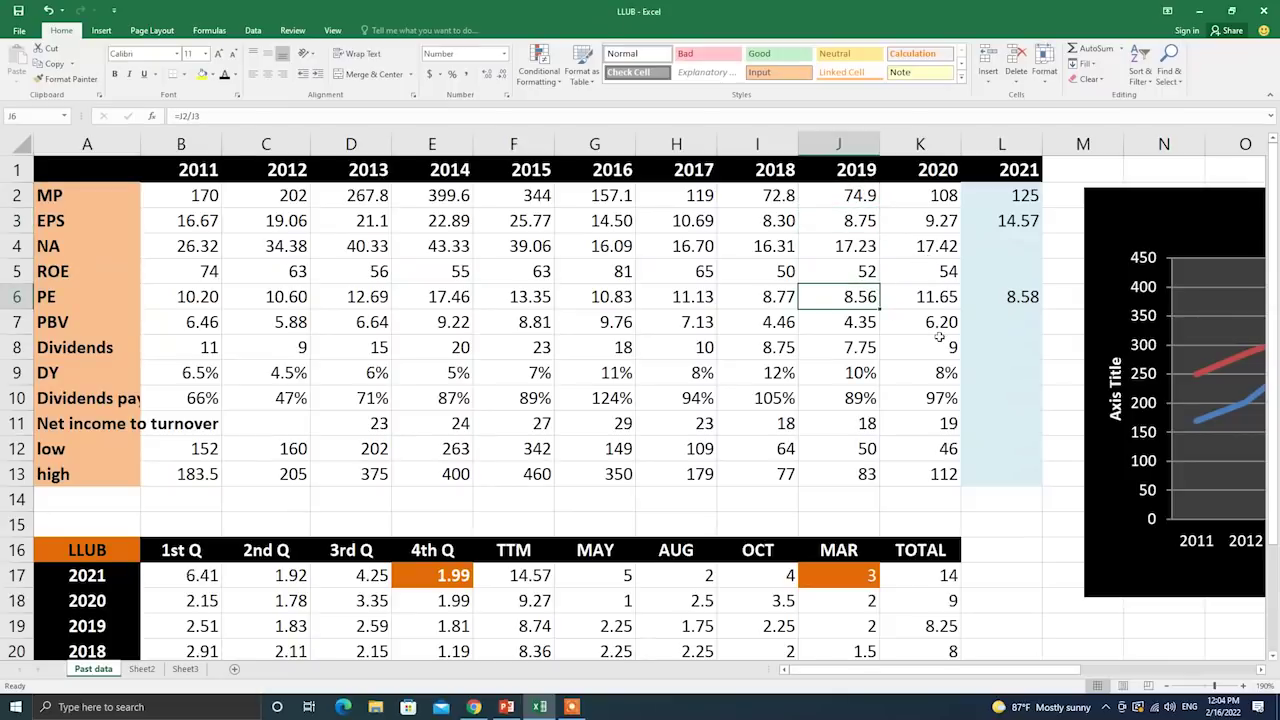
click(202, 74)
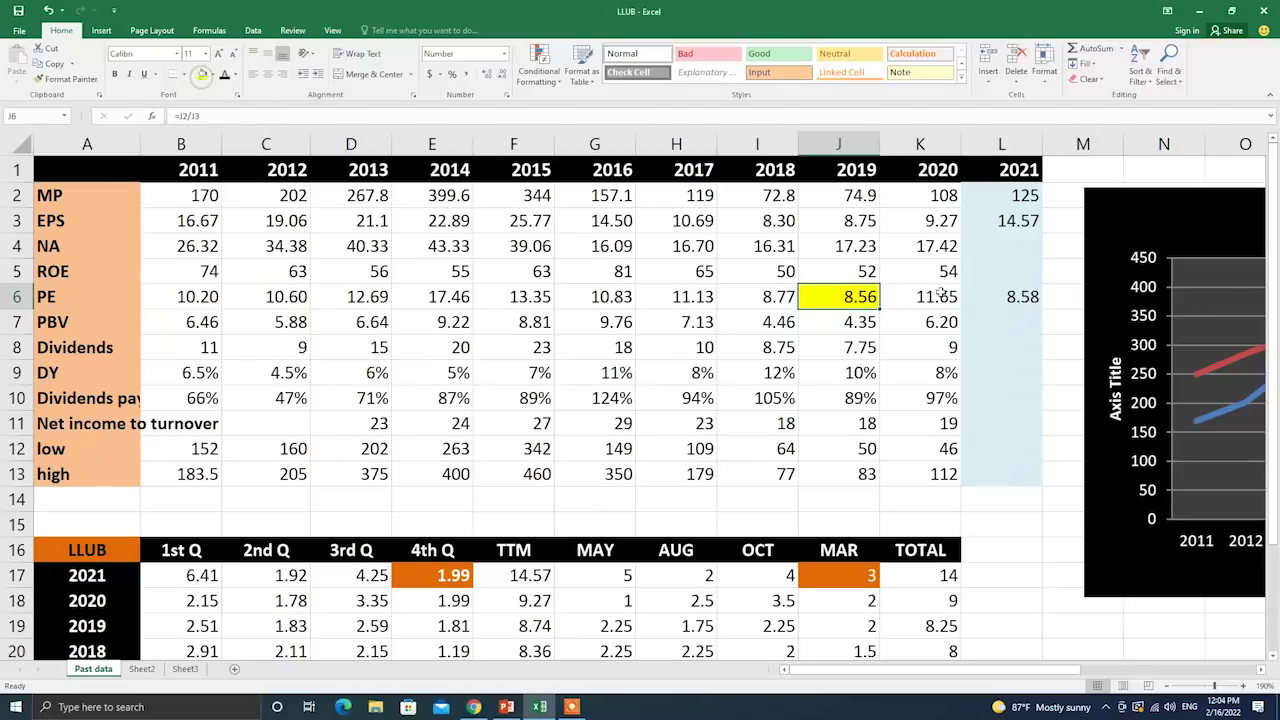
Compare the 2021 PE in L6 with the 2011 to 2018 PE values in row 6.
click(1018, 292)
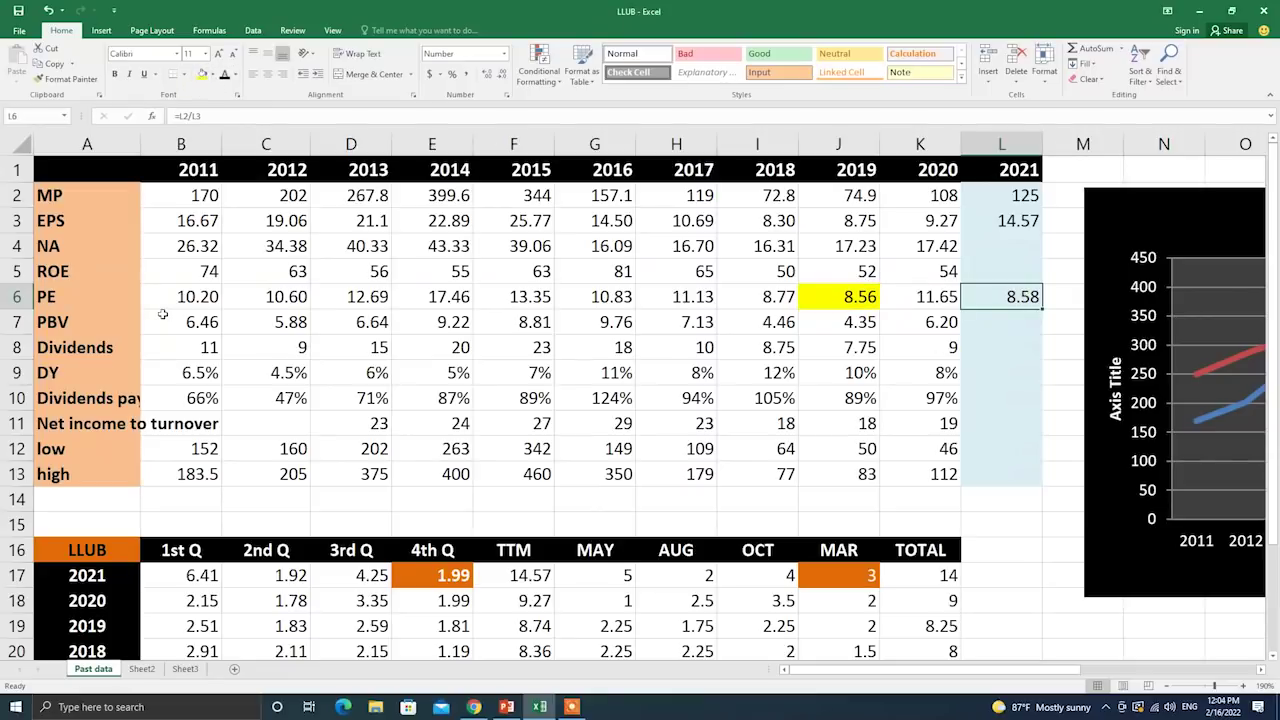
drag(172, 297, 780, 298)
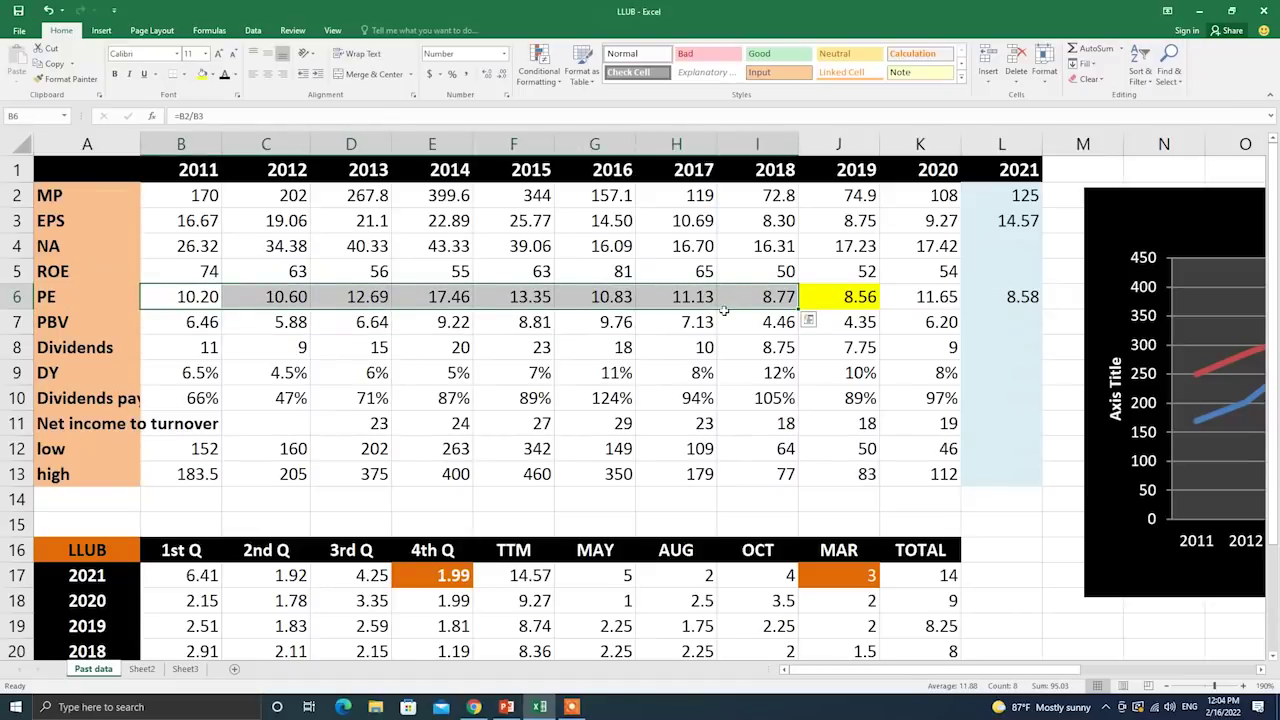
click(1004, 300)
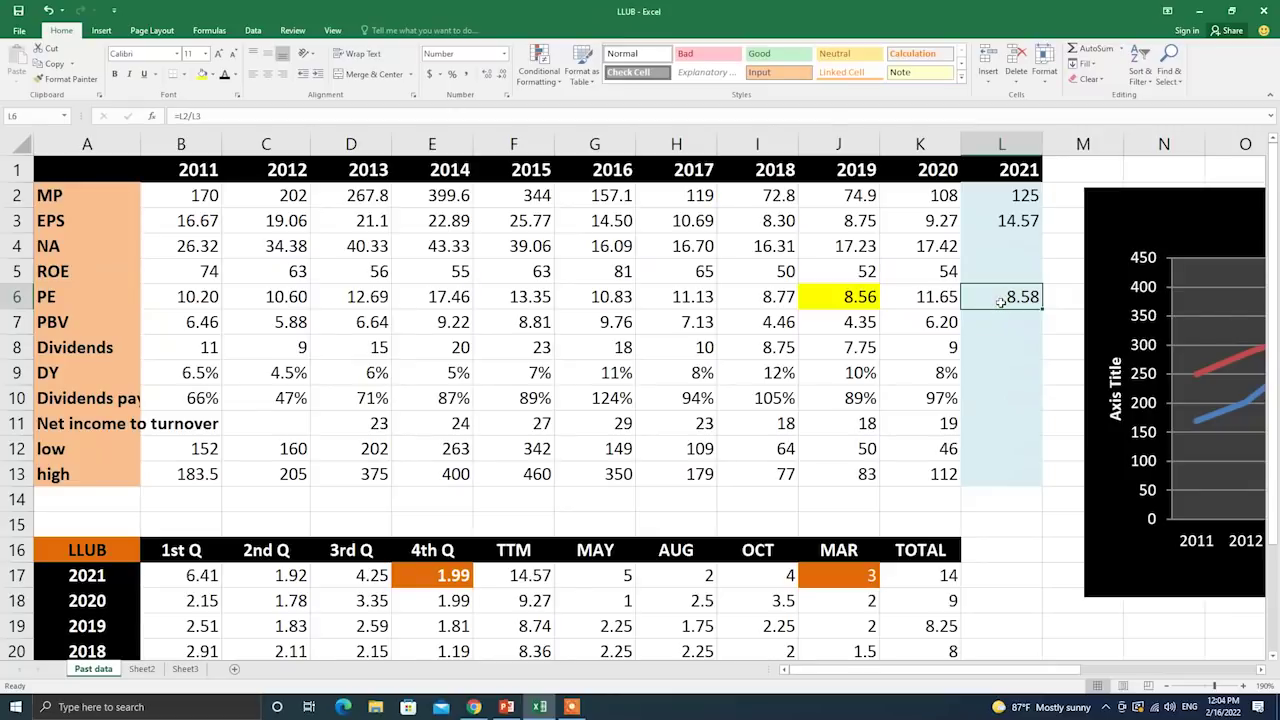
Look up the current LLUB share price on the CSE page in Chrome, and set the 2021 MP in L2 of the Excel sheet to 122.25.
click(474, 707)
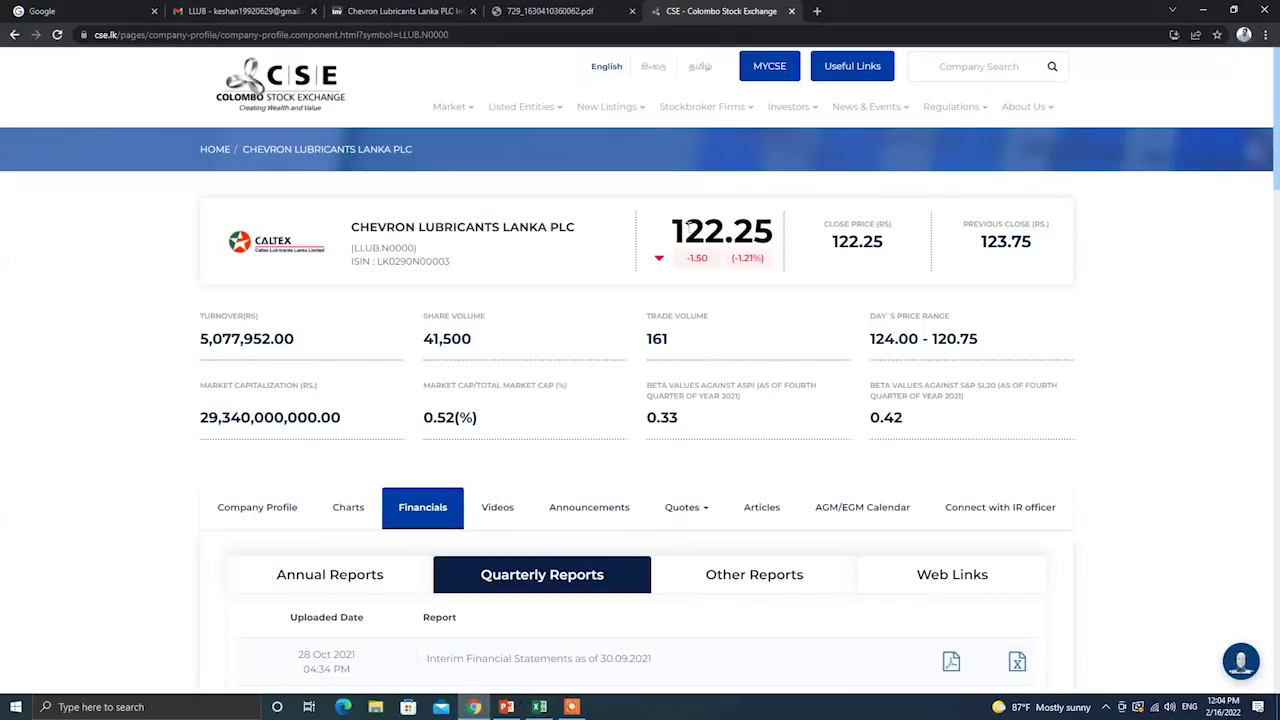
drag(672, 234, 774, 234)
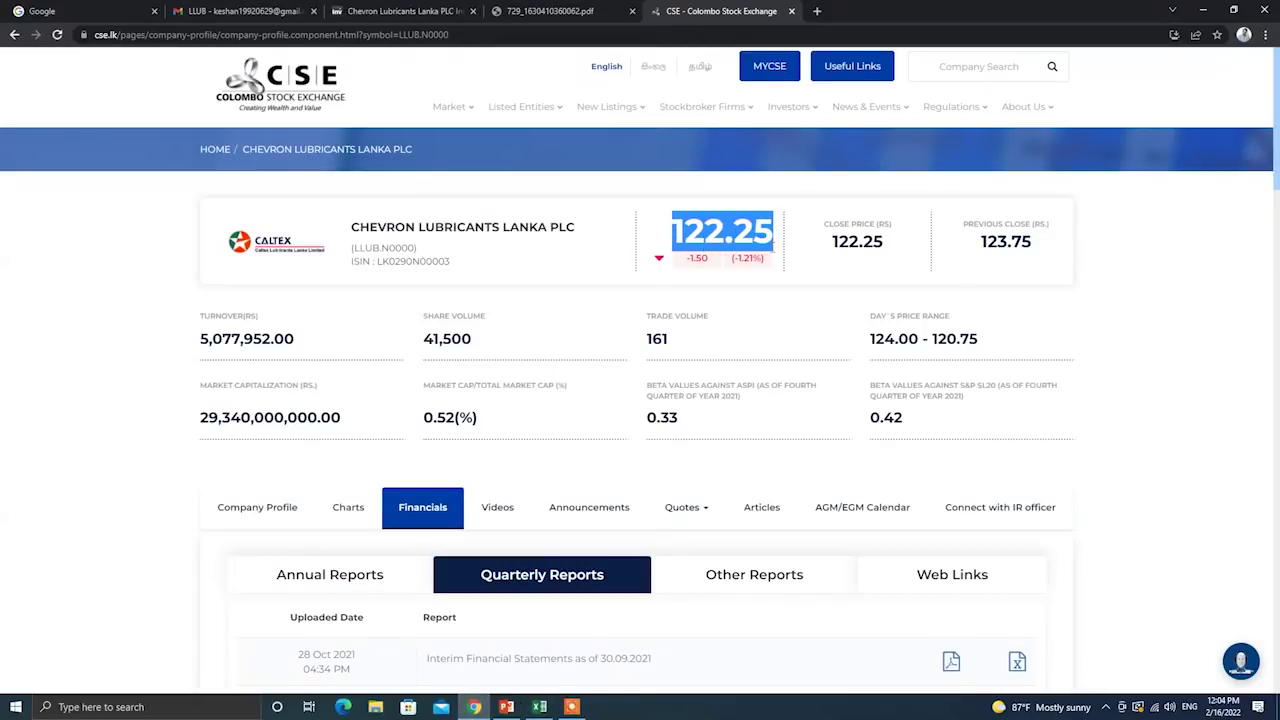
click(539, 707)
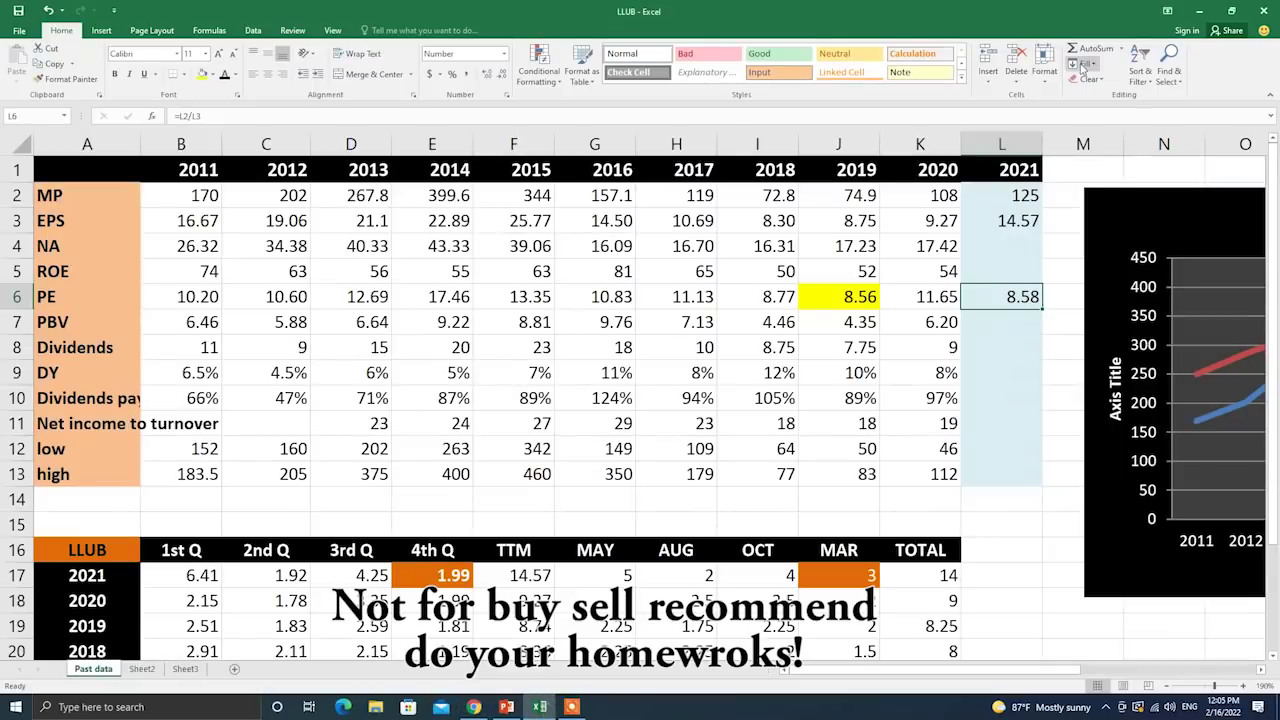
click(1022, 194)
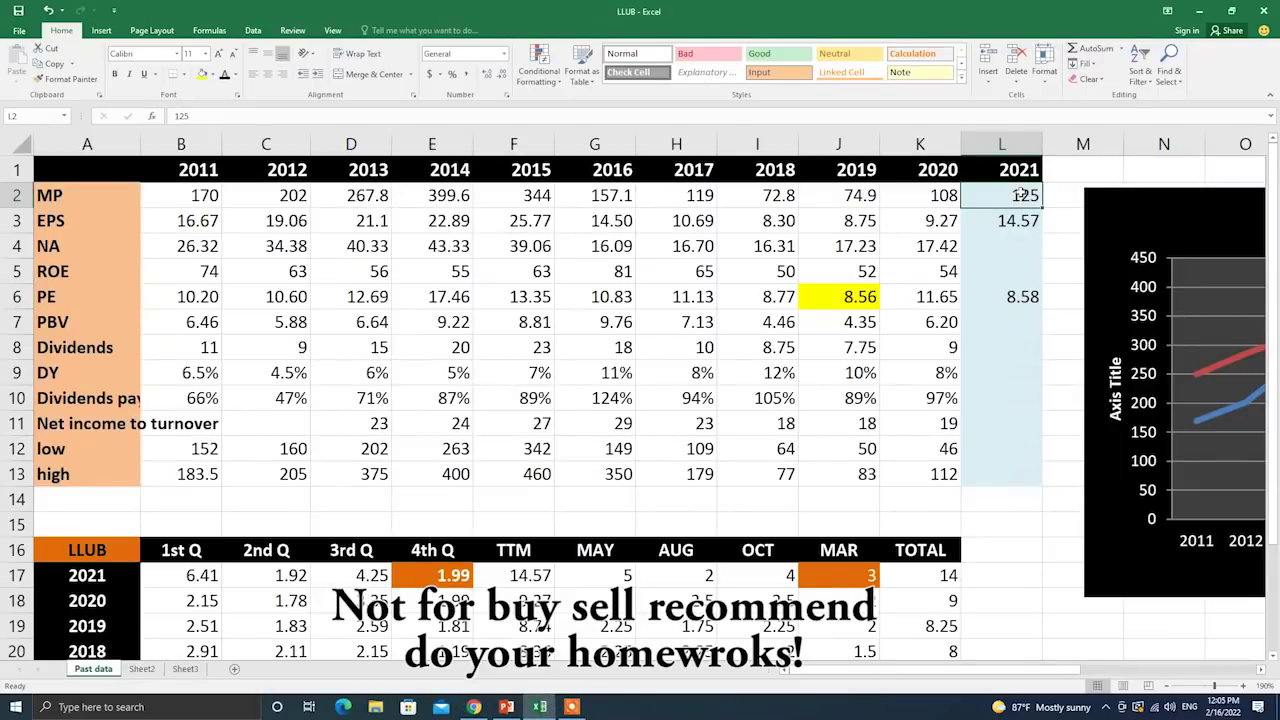
text(122,)
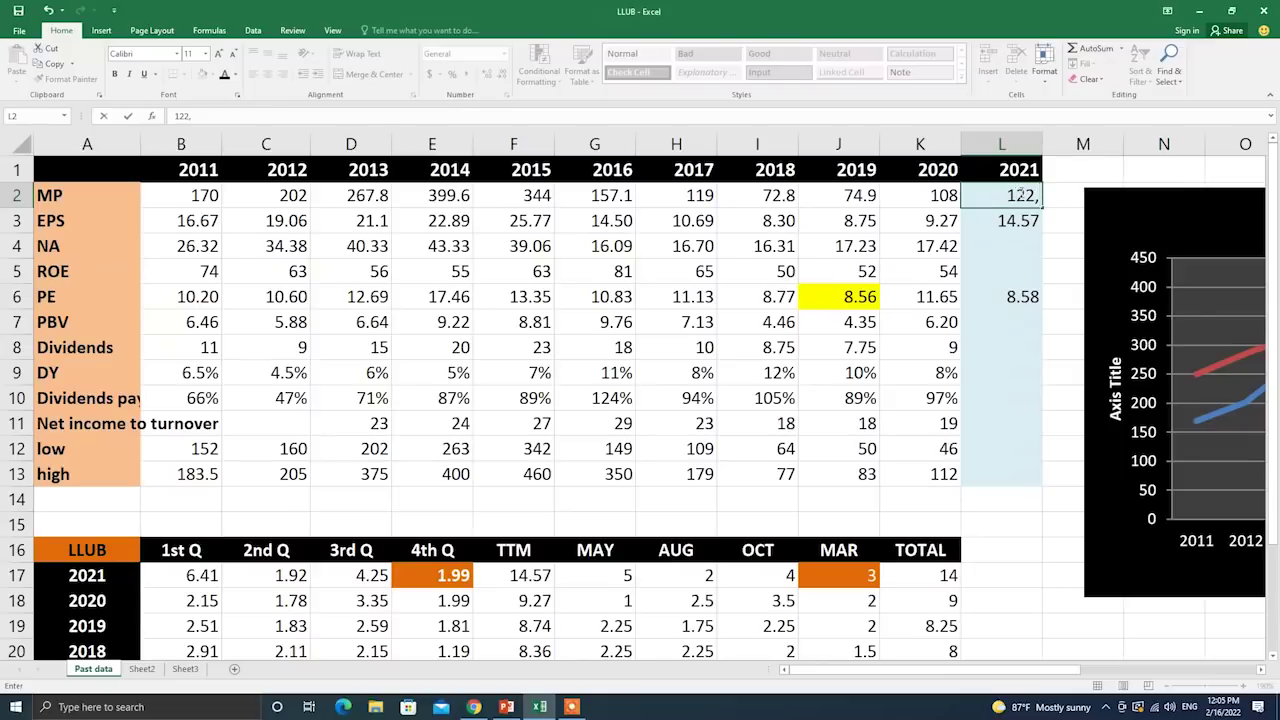
key(BackSpace)
text(.25)
key(Return)
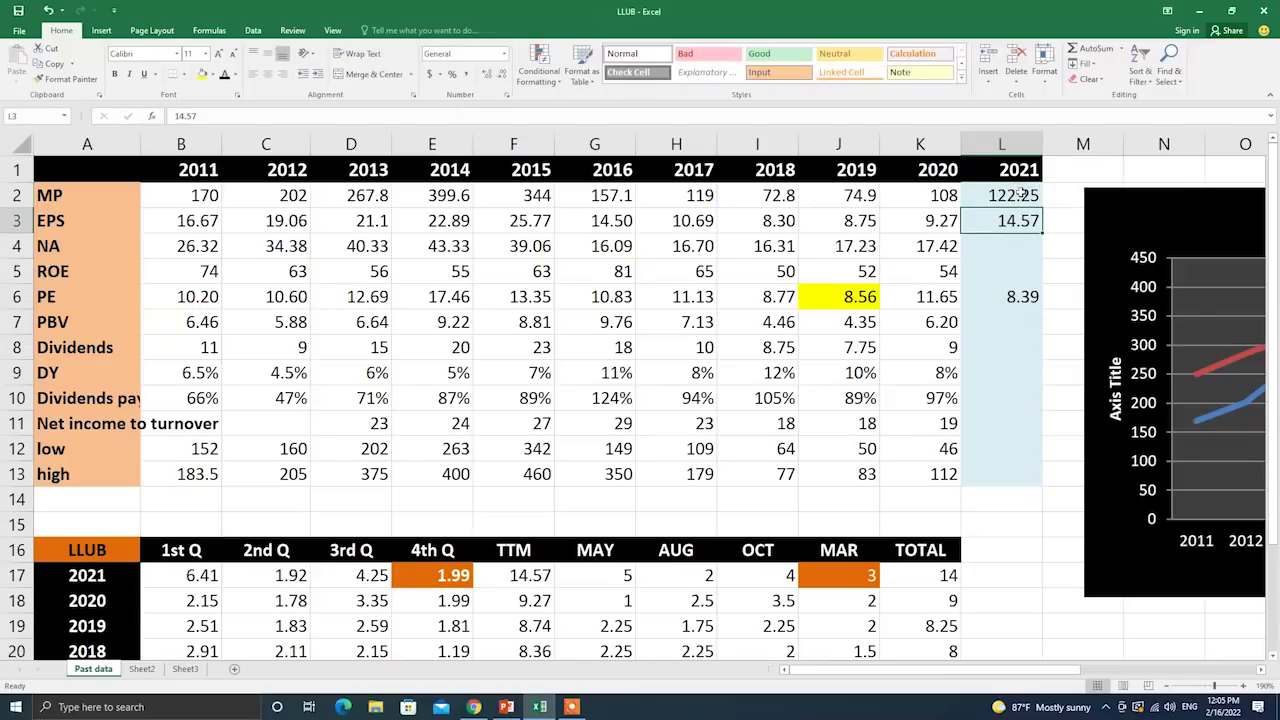
Move the yellow fill from the 2019 PE in J6 to the 2021 PE in L6, and compare it with the 2011 to 2020 values.
click(1020, 292)
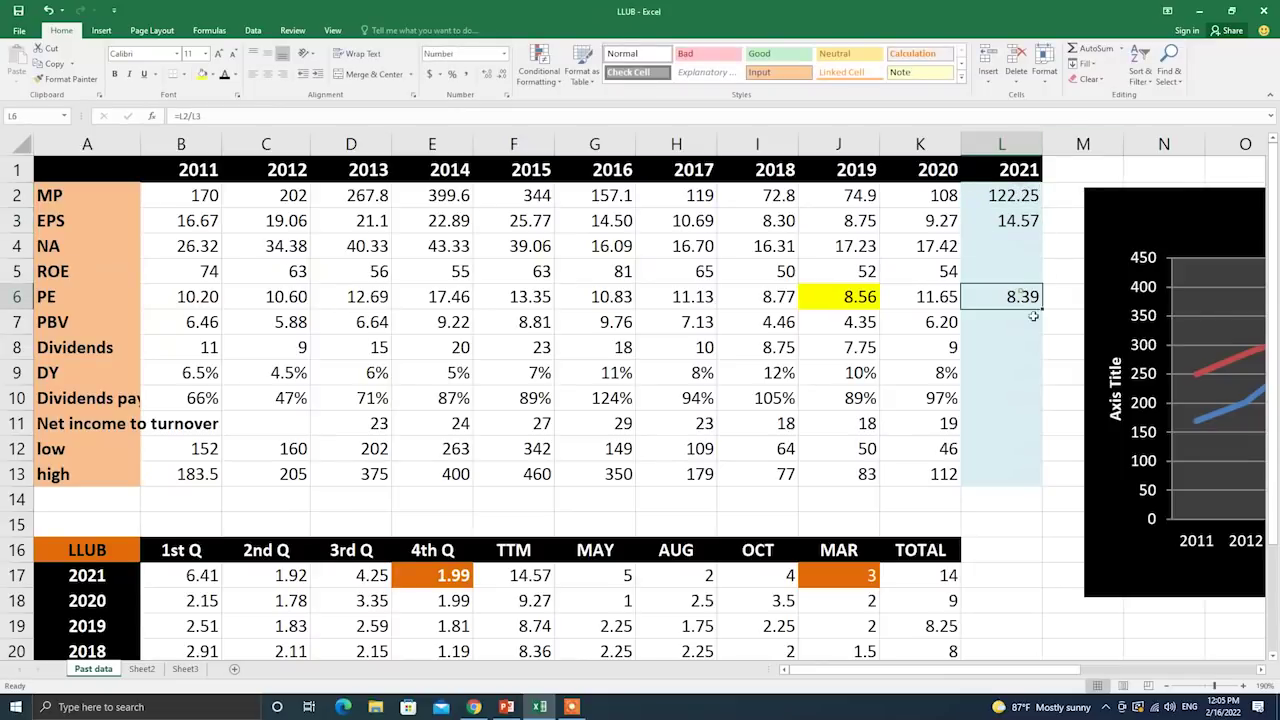
click(202, 75)
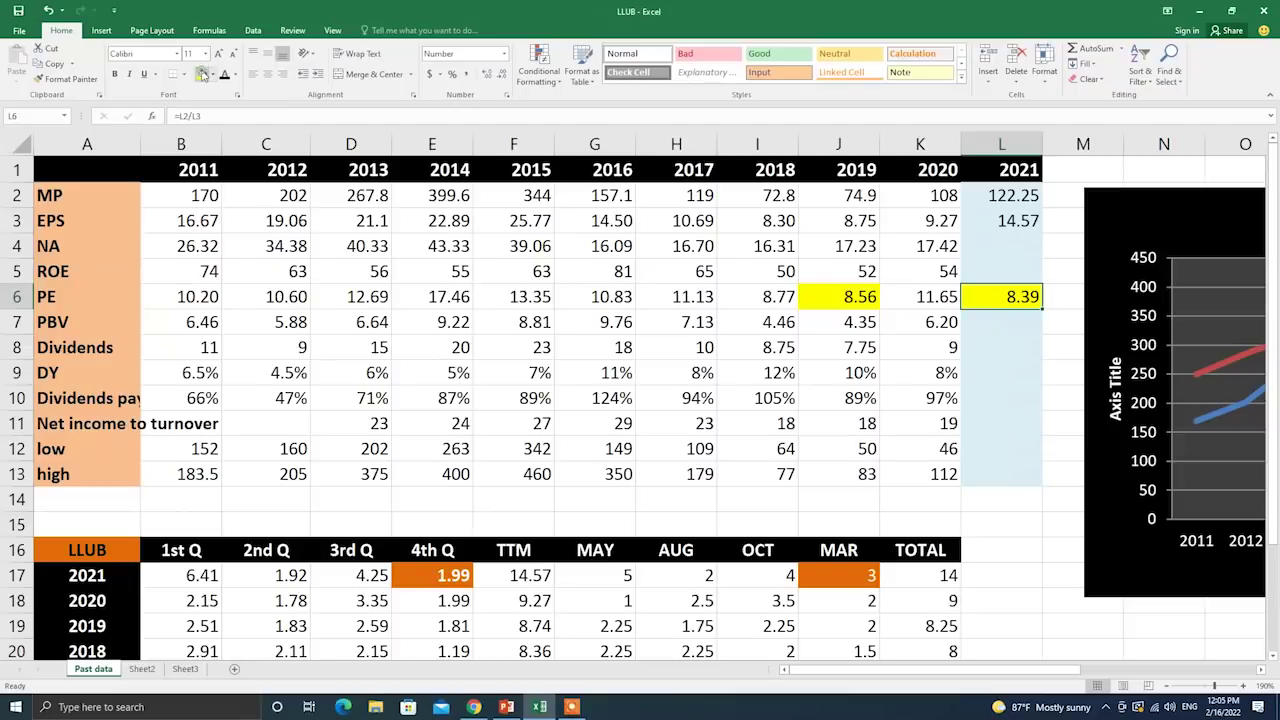
click(838, 293)
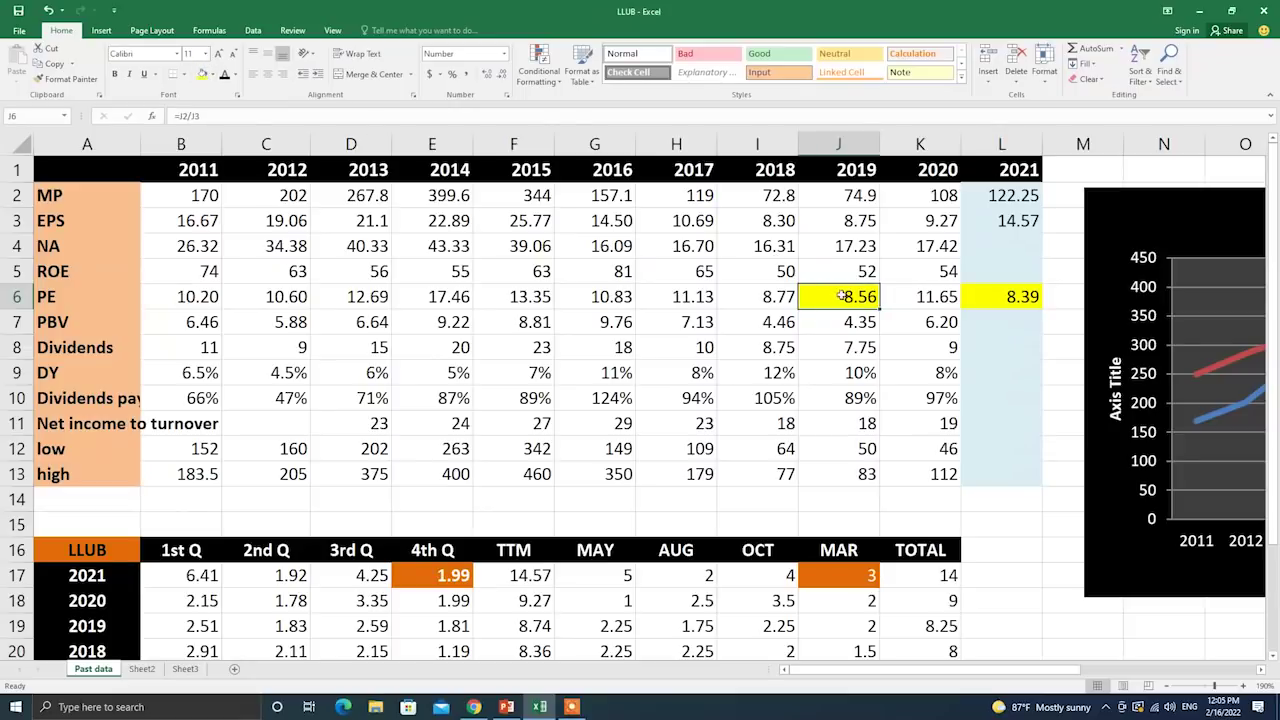
click(212, 75)
click(229, 192)
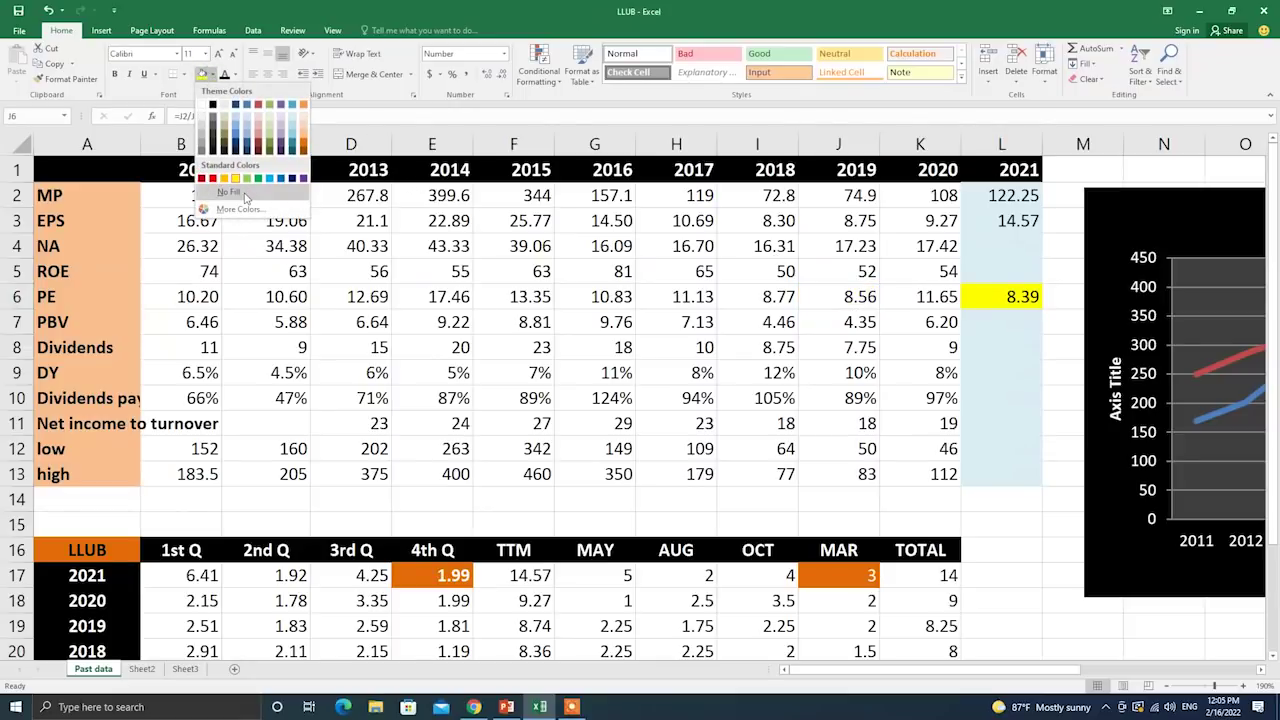
click(1030, 296)
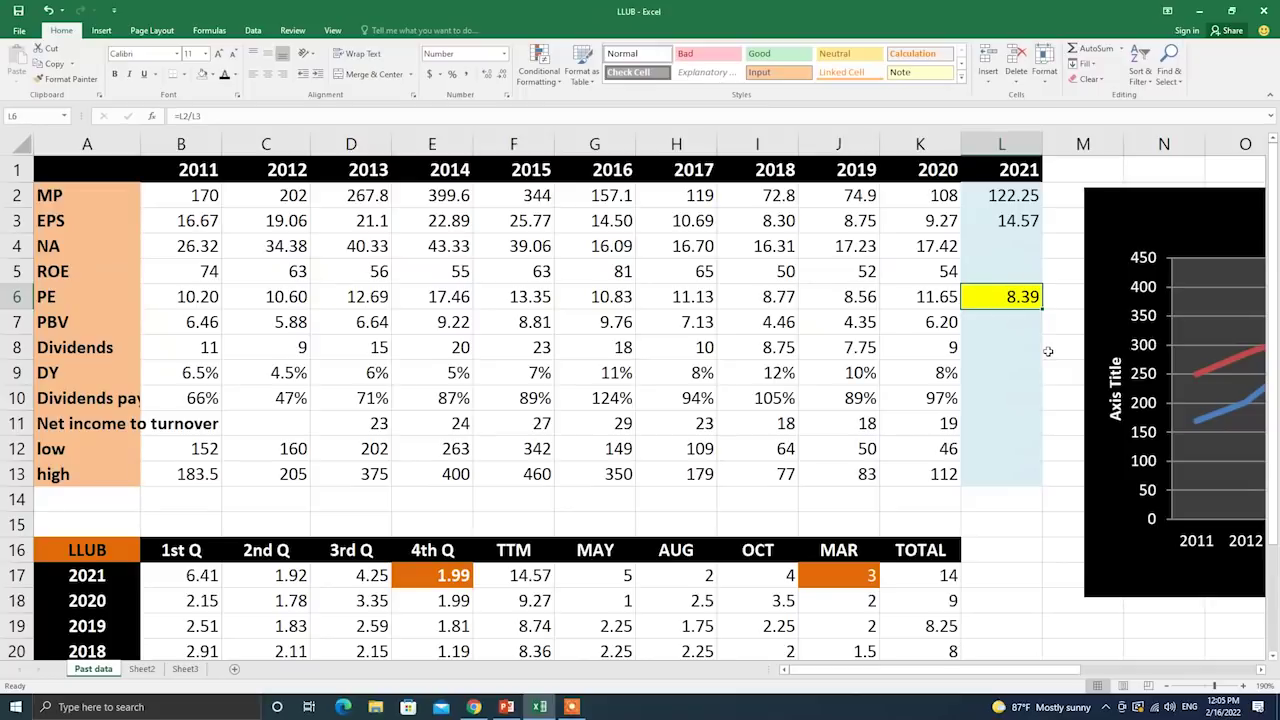
drag(928, 298, 200, 296)
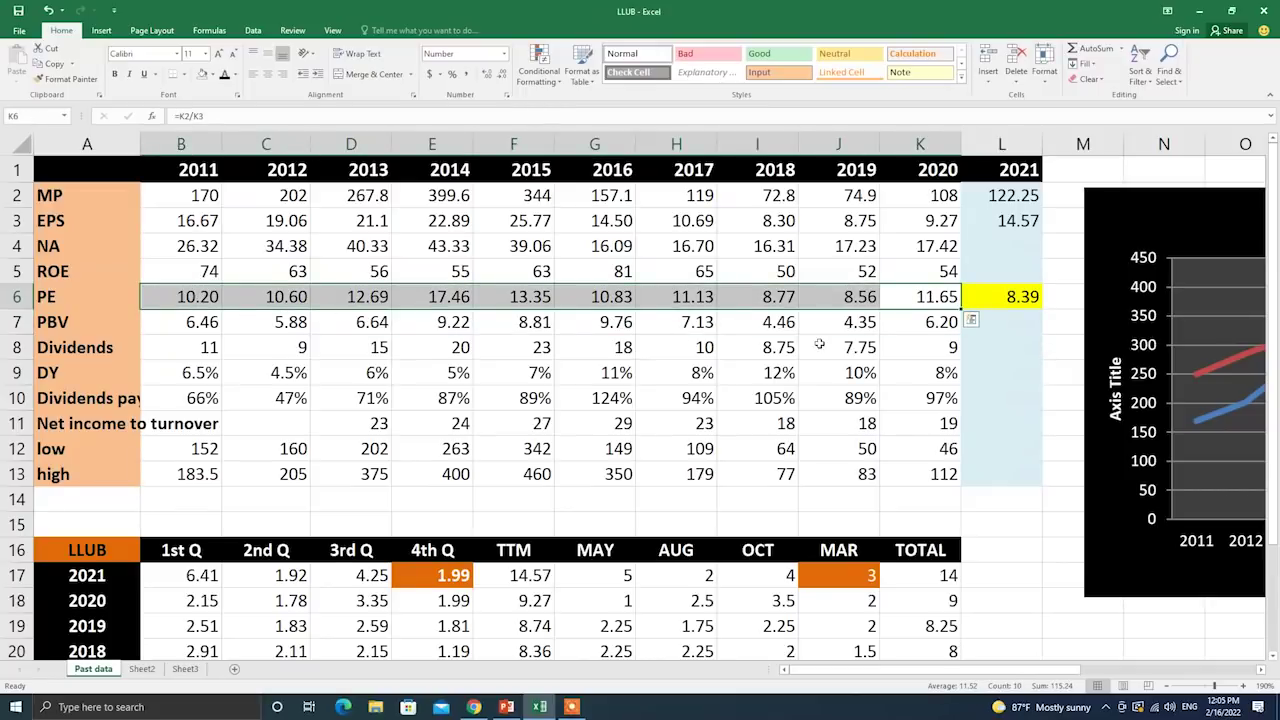
Reveal the 2021 NA in L4, compare it with 2018 to 2020, and reveal the 2021 PBV in L7, using a black font colour.
click(1028, 331)
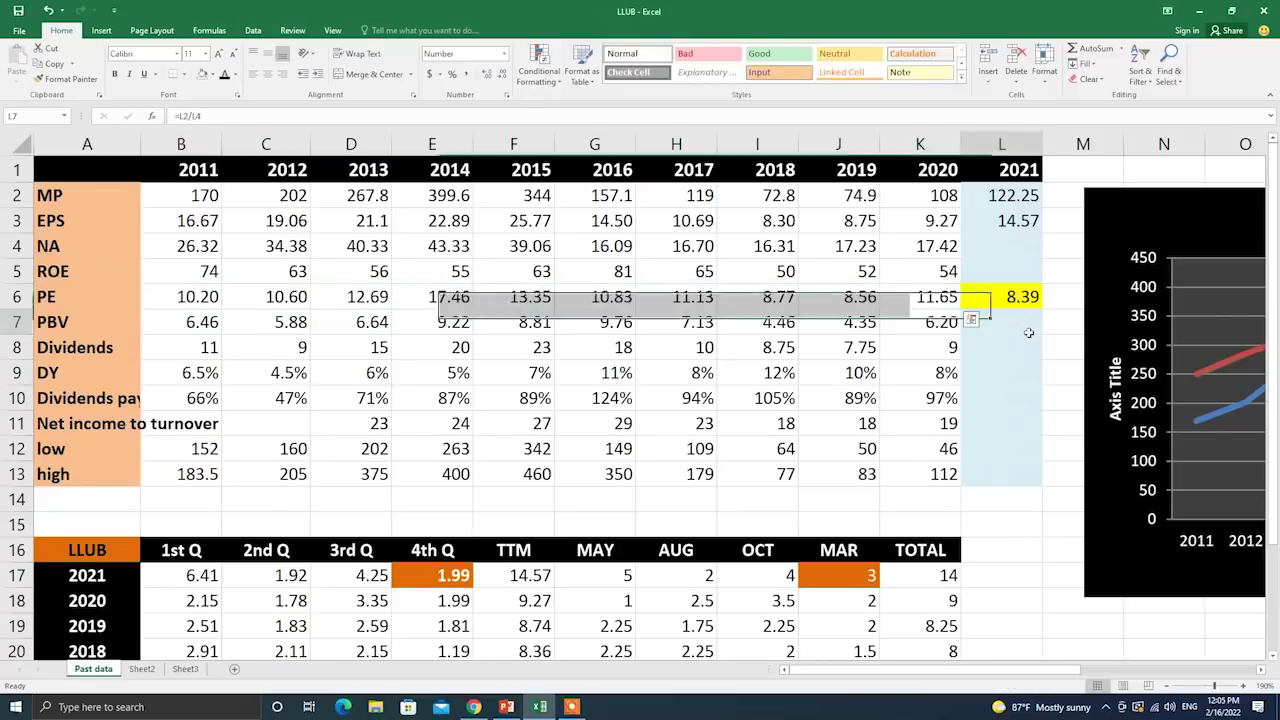
click(1020, 249)
click(224, 75)
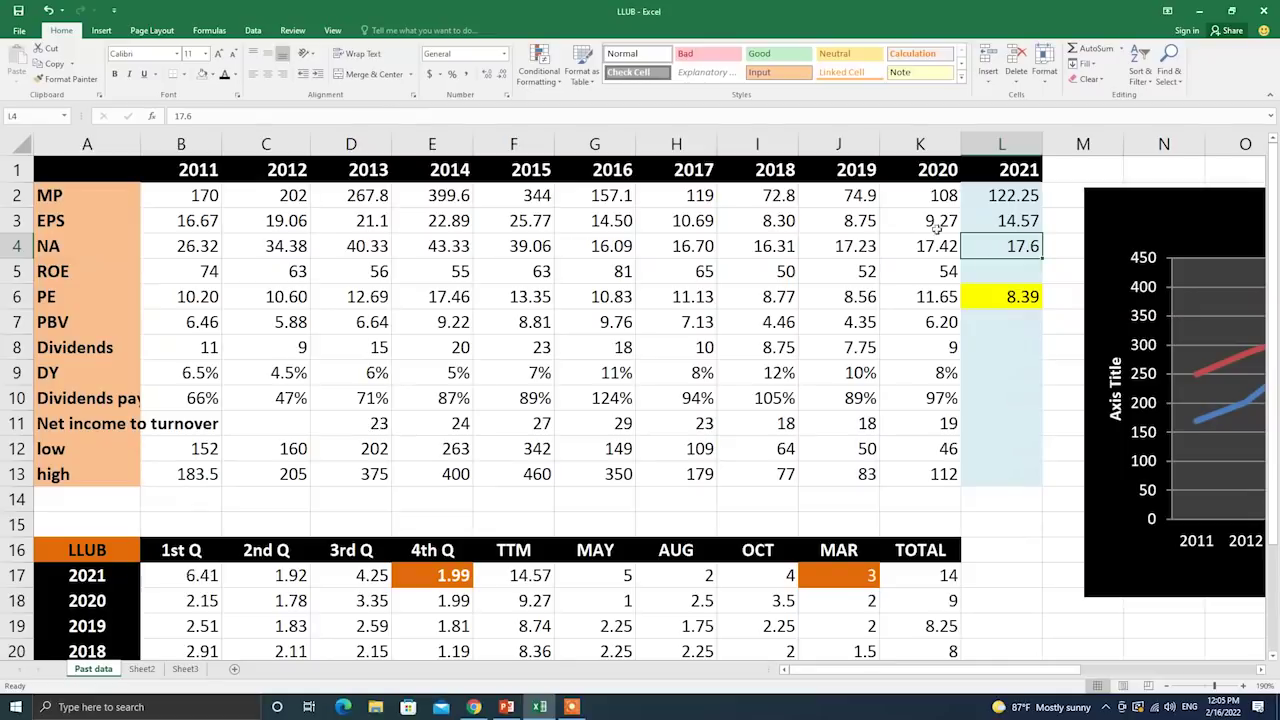
drag(780, 247, 975, 246)
click(991, 244)
click(1028, 322)
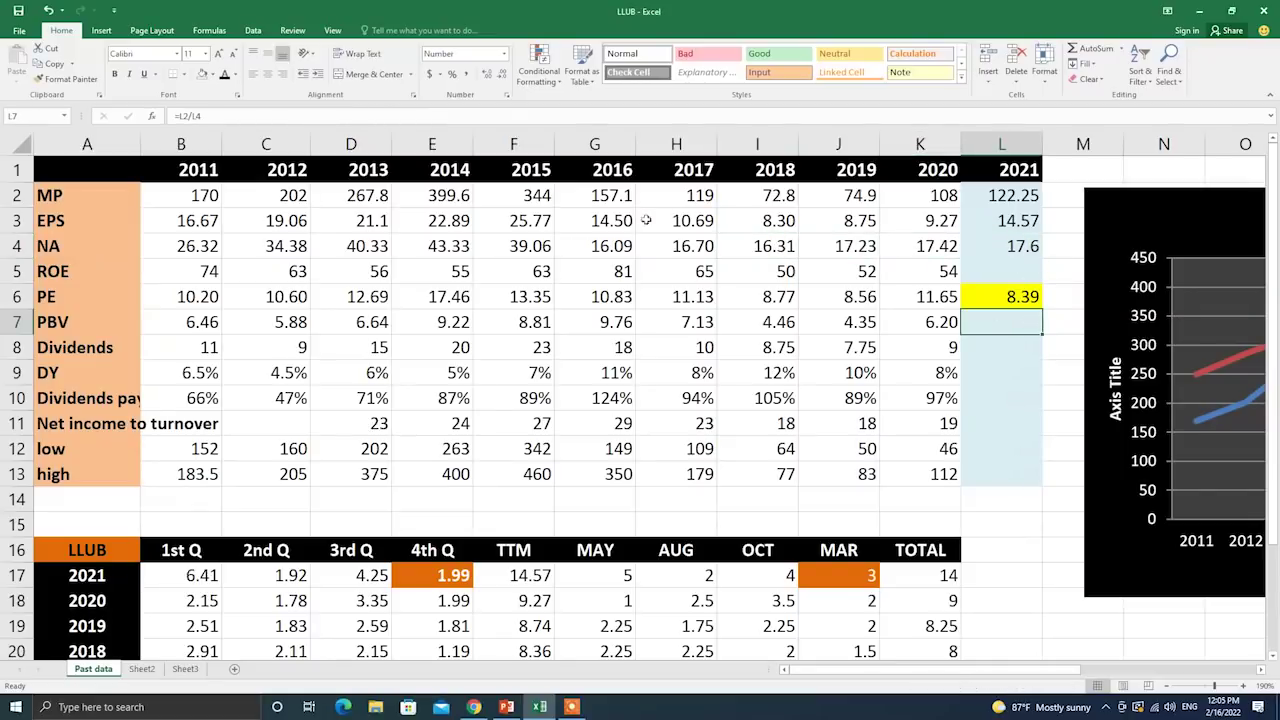
click(225, 73)
Compare the 2017 TTM earnings in row 21 with that year's MAY and AUG dividends and the dividend TOTAL.
scroll(995, 479, down, 3)
scroll(995, 479, up, 2)
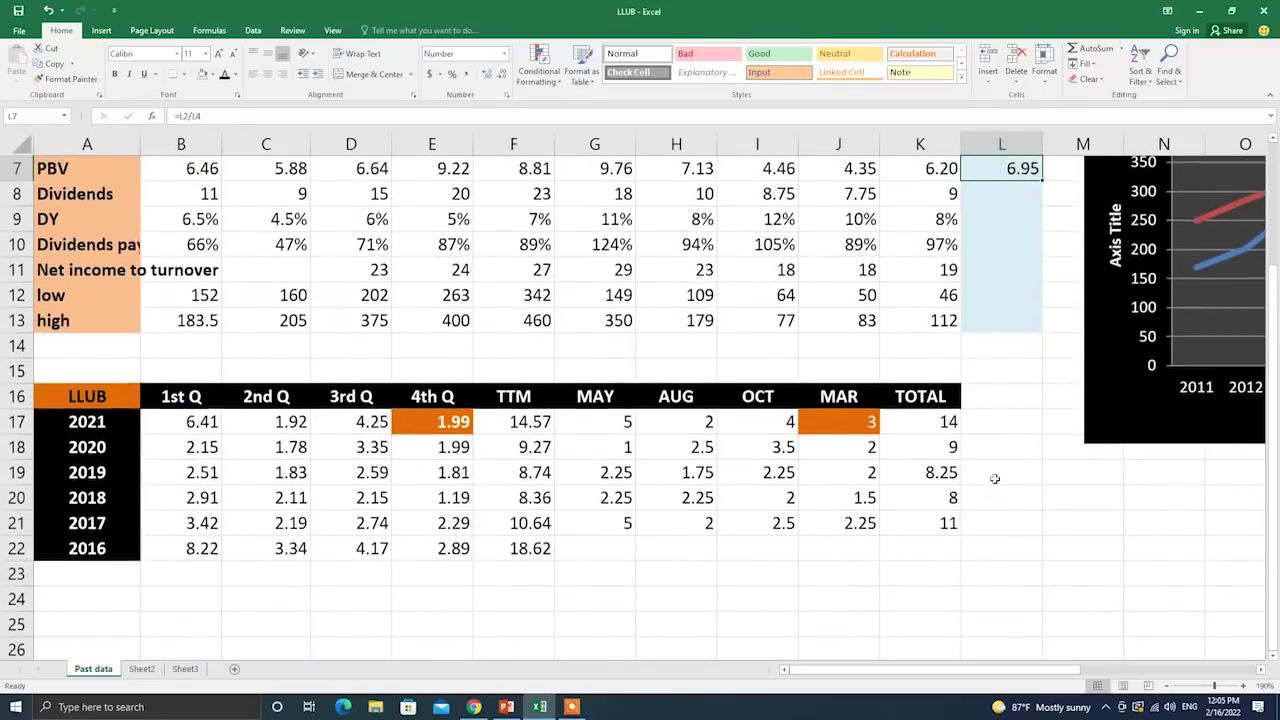
scroll(998, 474, down, 1)
scroll(996, 478, down, 1)
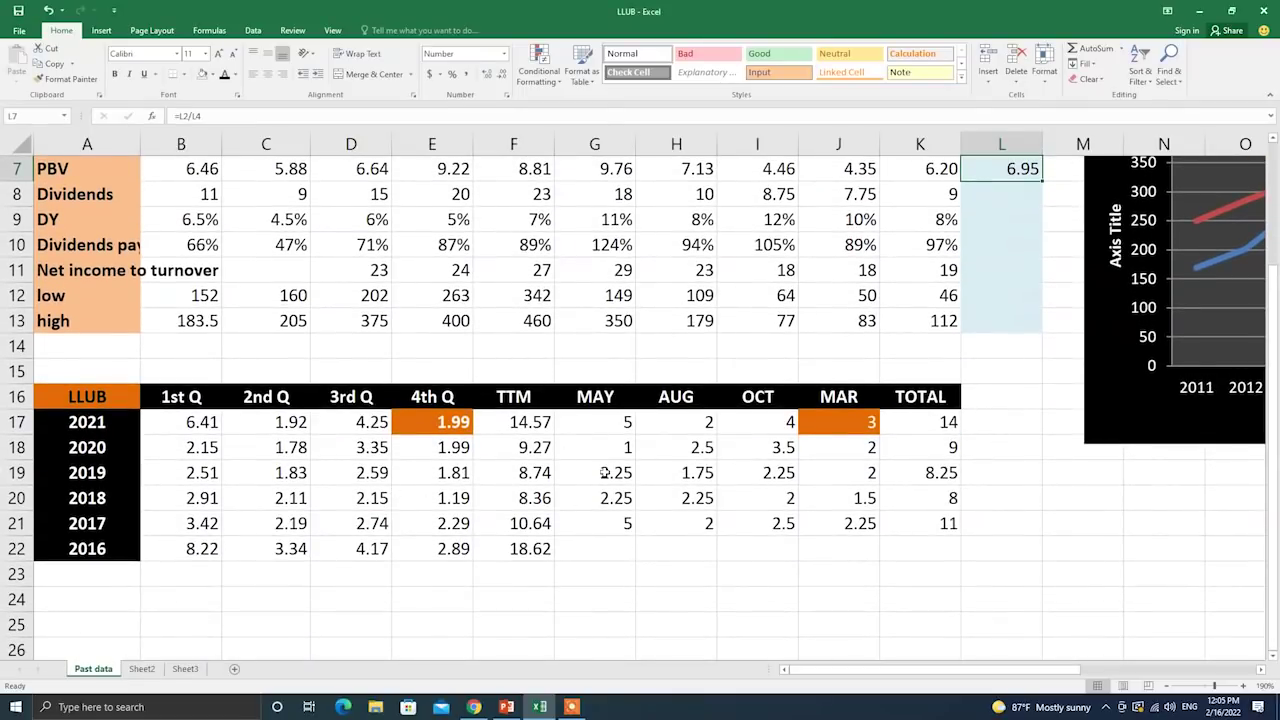
click(616, 530)
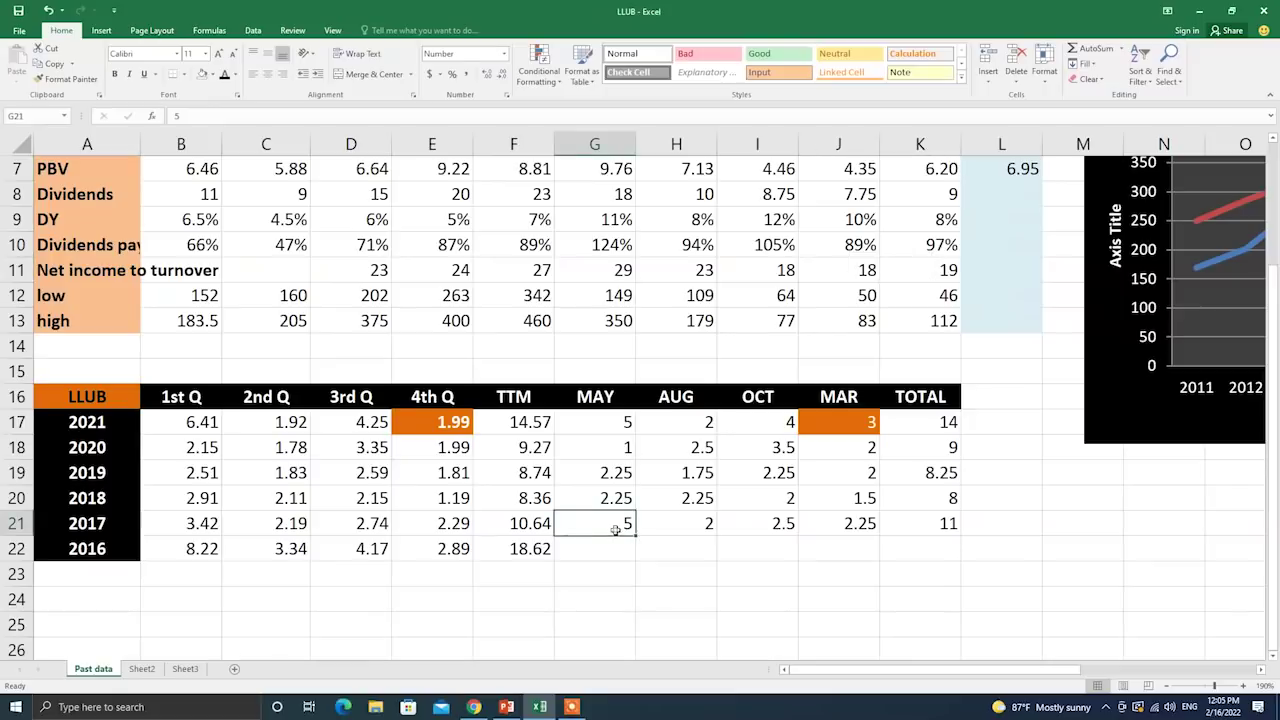
click(694, 526)
click(532, 523)
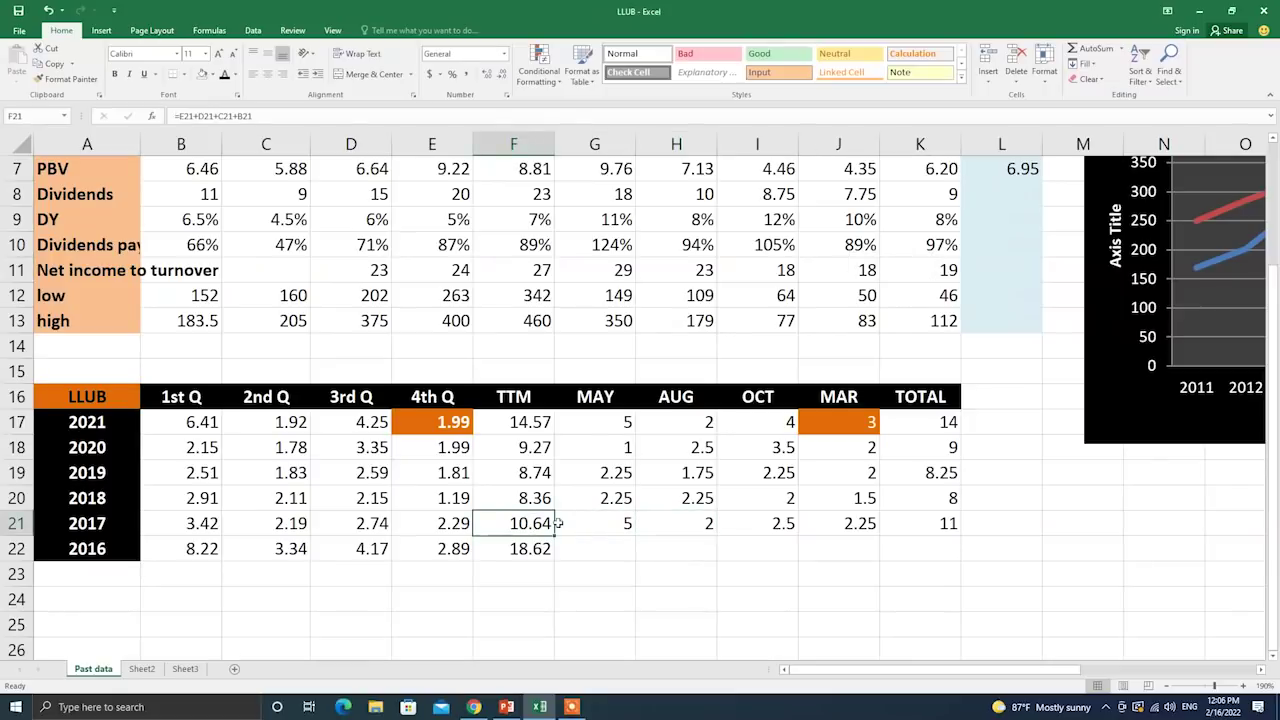
click(948, 527)
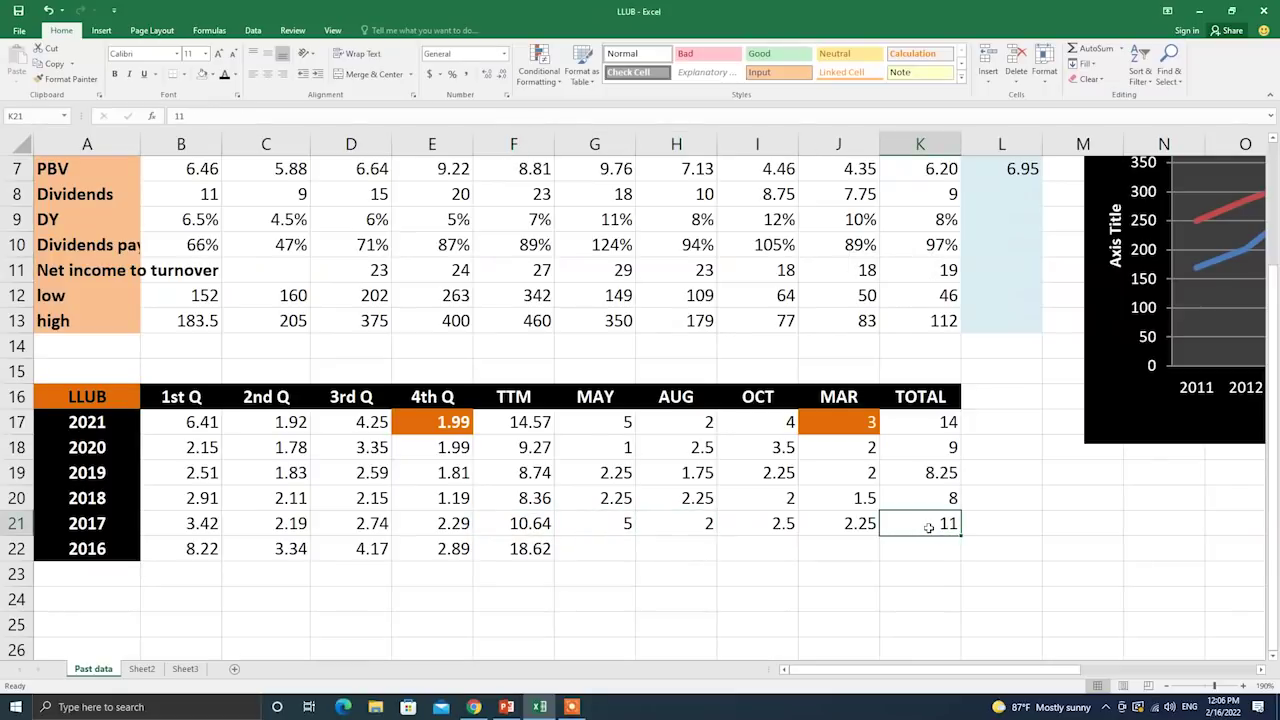
Compare the TTM earnings with the dividend TOTAL for 2018, 2019 and 2020 in rows 20 to 18.
click(540, 500)
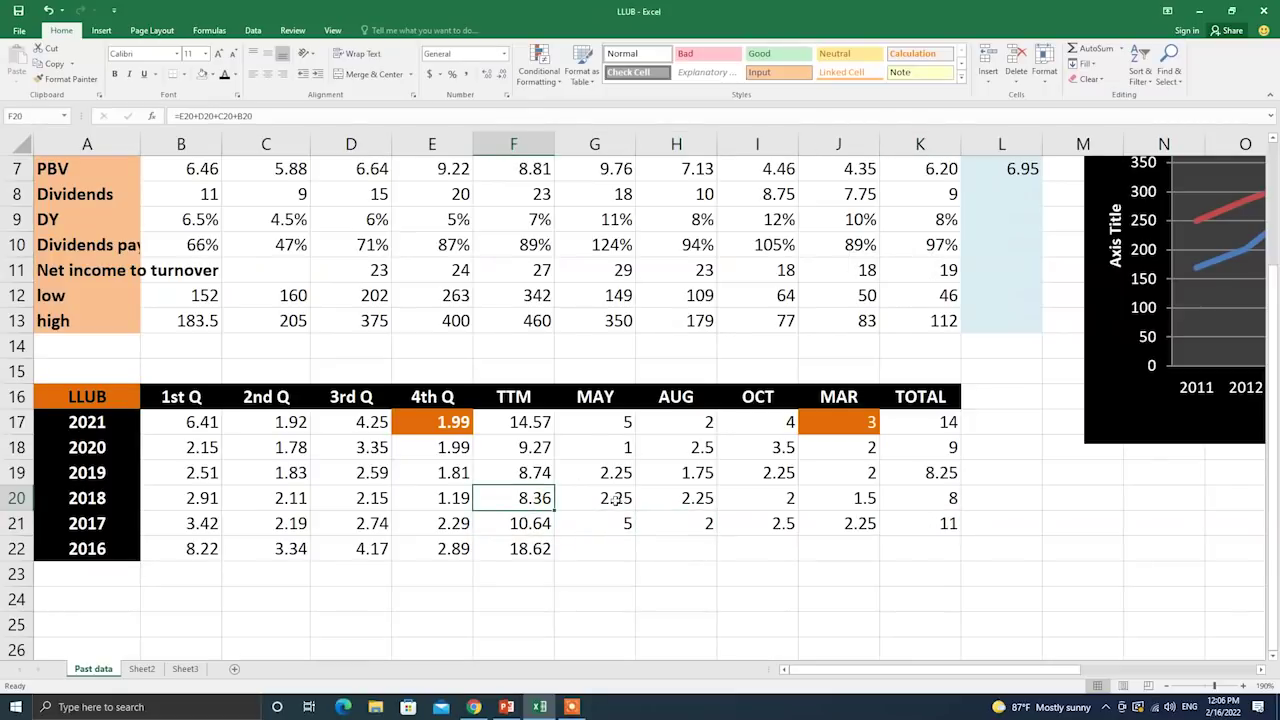
click(937, 499)
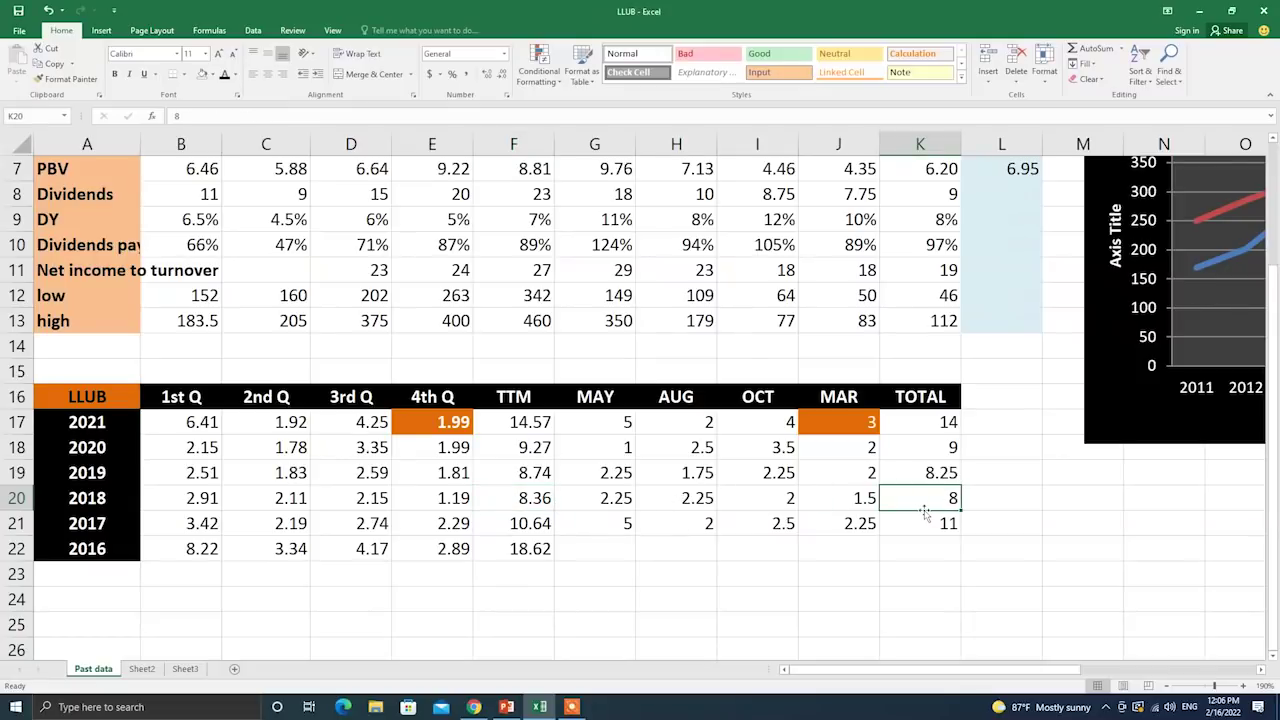
click(534, 472)
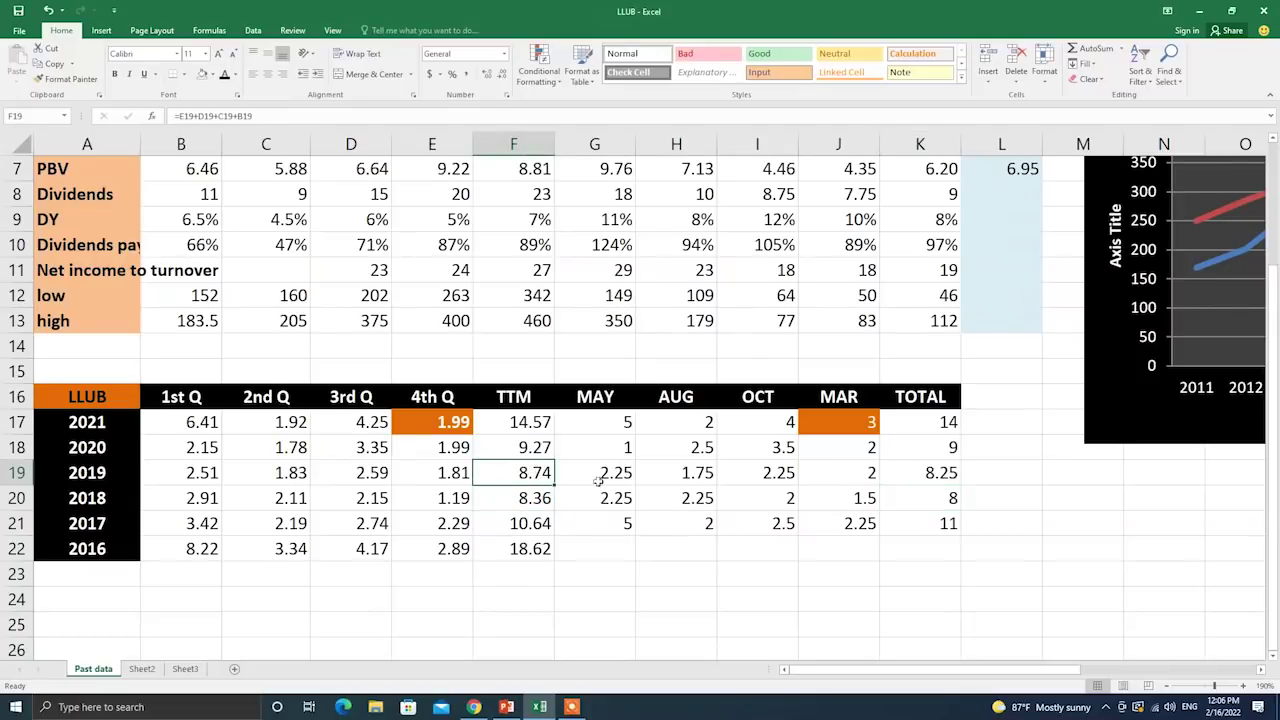
click(933, 477)
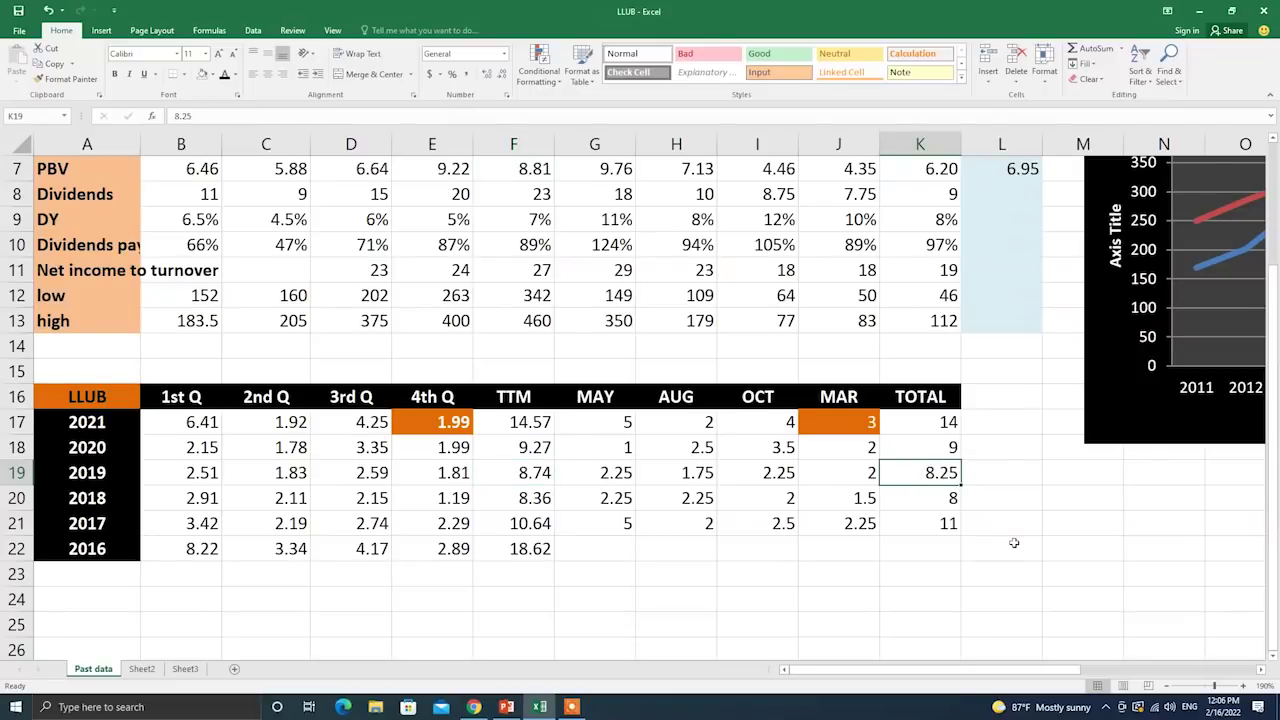
click(951, 500)
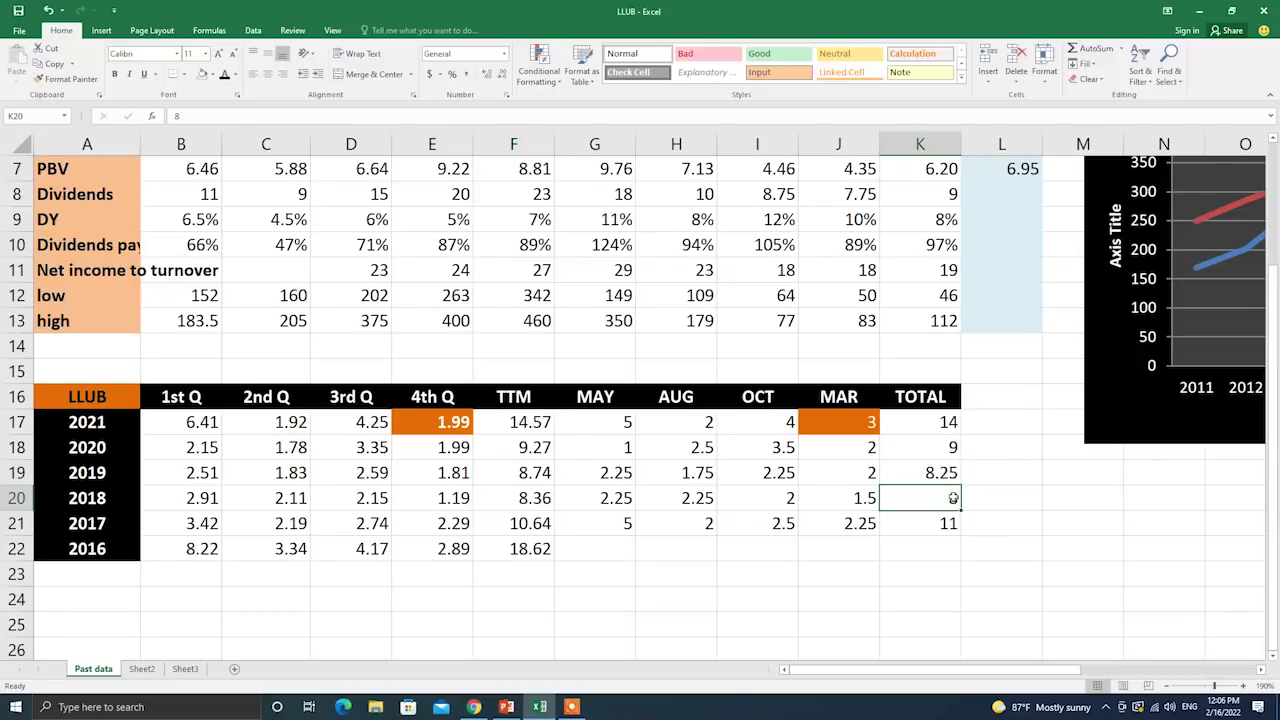
click(540, 449)
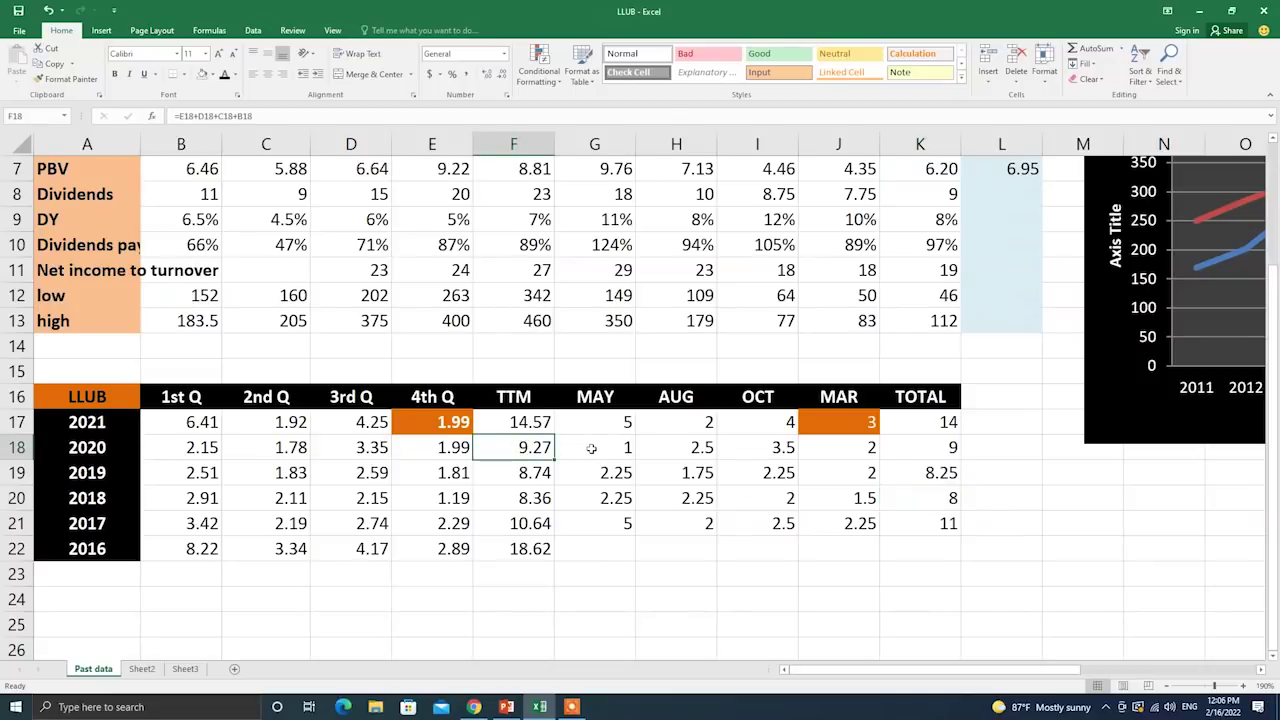
click(950, 446)
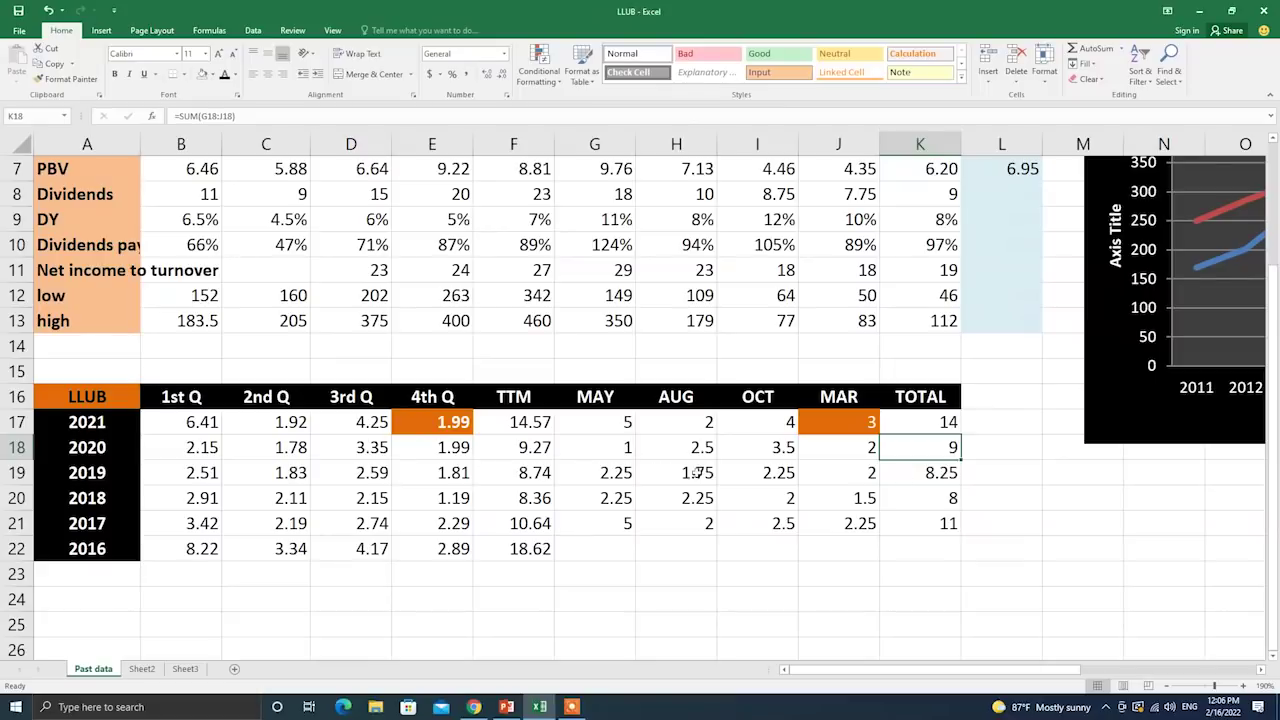
Highlight the 2021 TTM earnings in F17 with a blue fill.
click(527, 425)
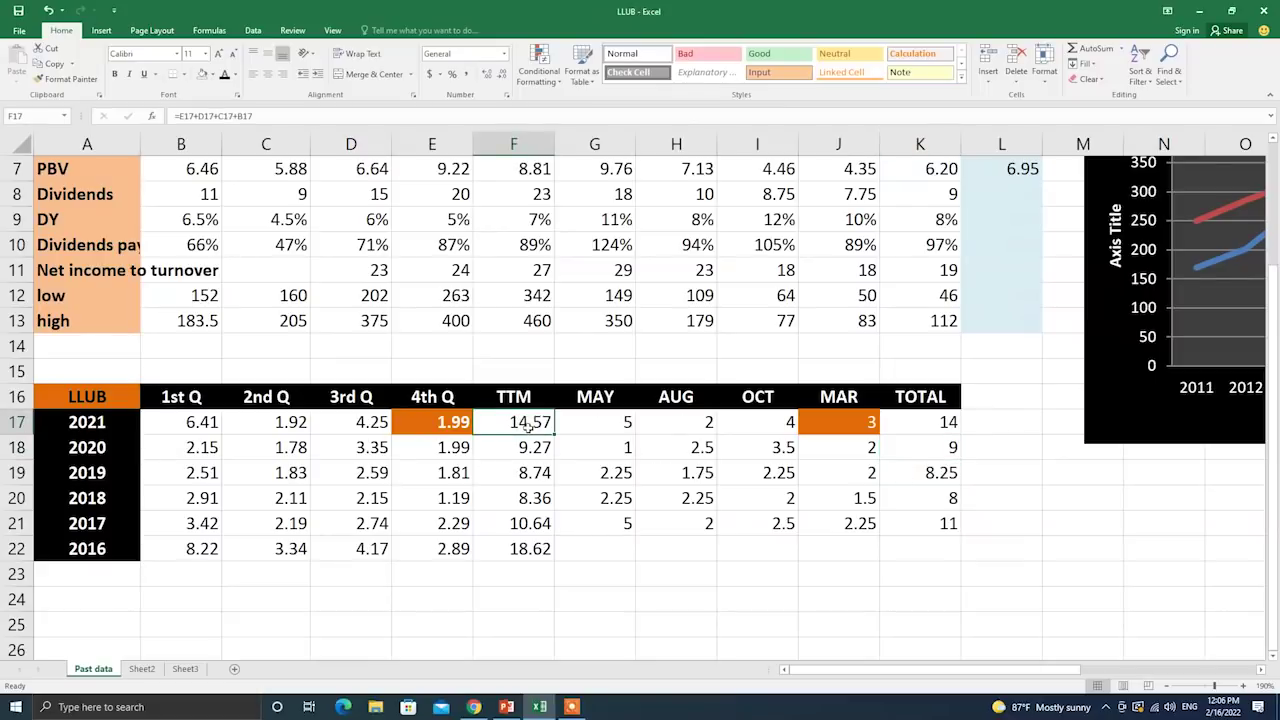
click(209, 77)
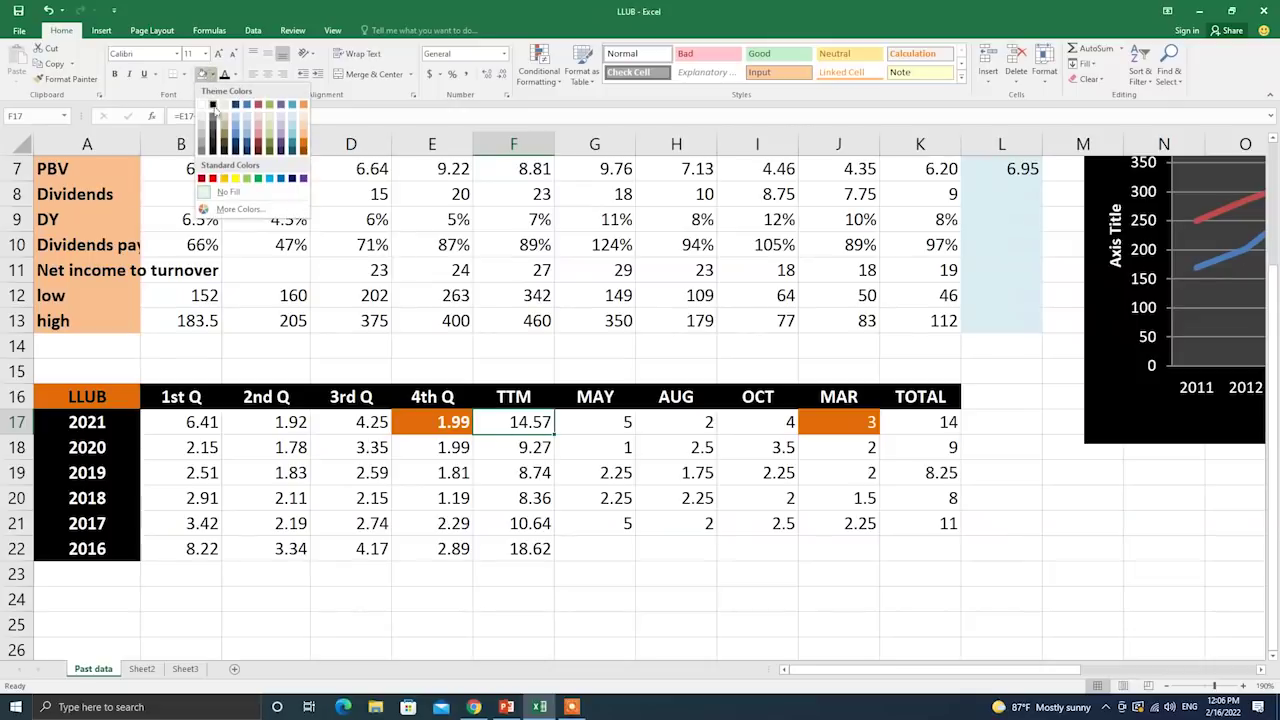
click(236, 130)
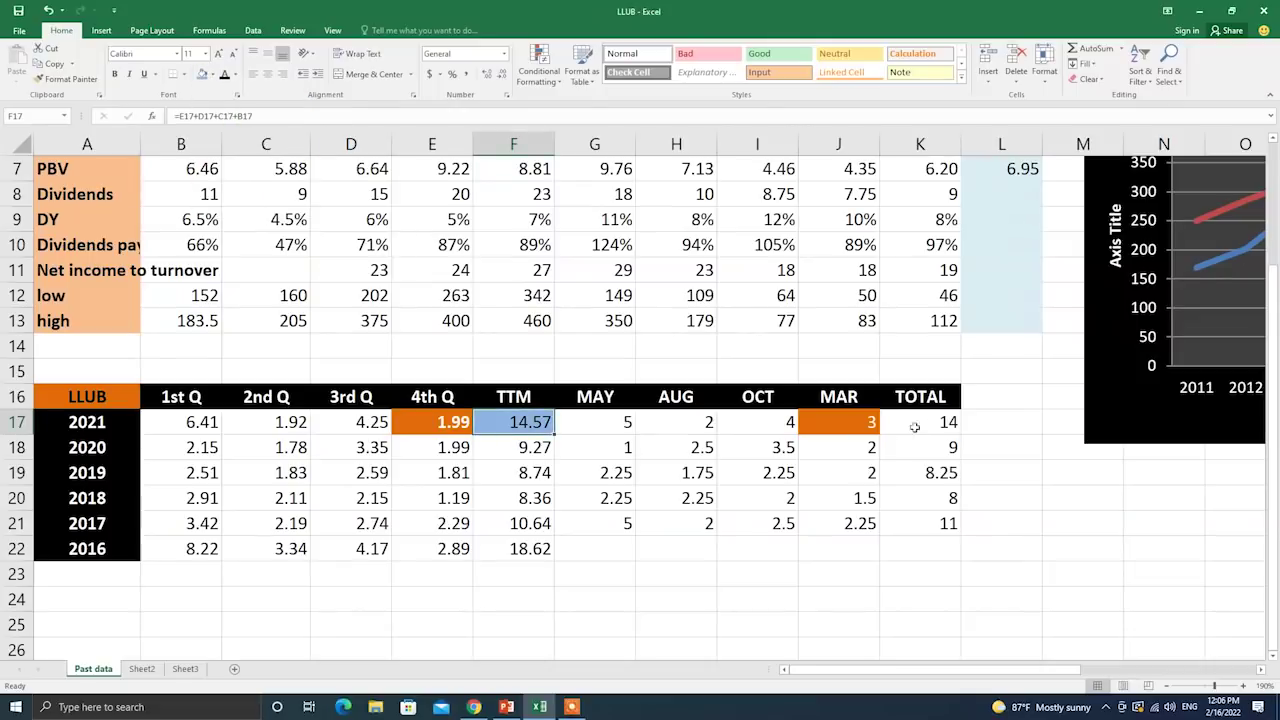
Examine the 2021 MAY, AUG, OCT and MAR dividends in row 17 and their TOTAL in K17.
click(941, 420)
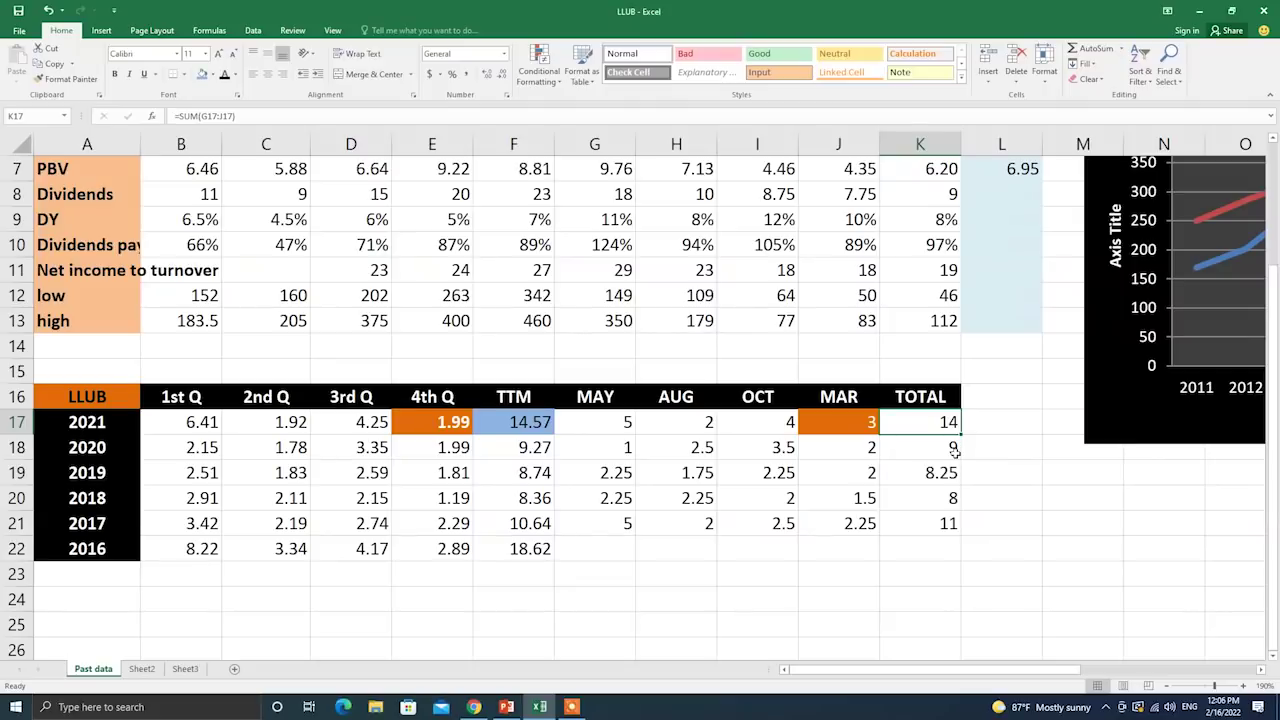
click(606, 424)
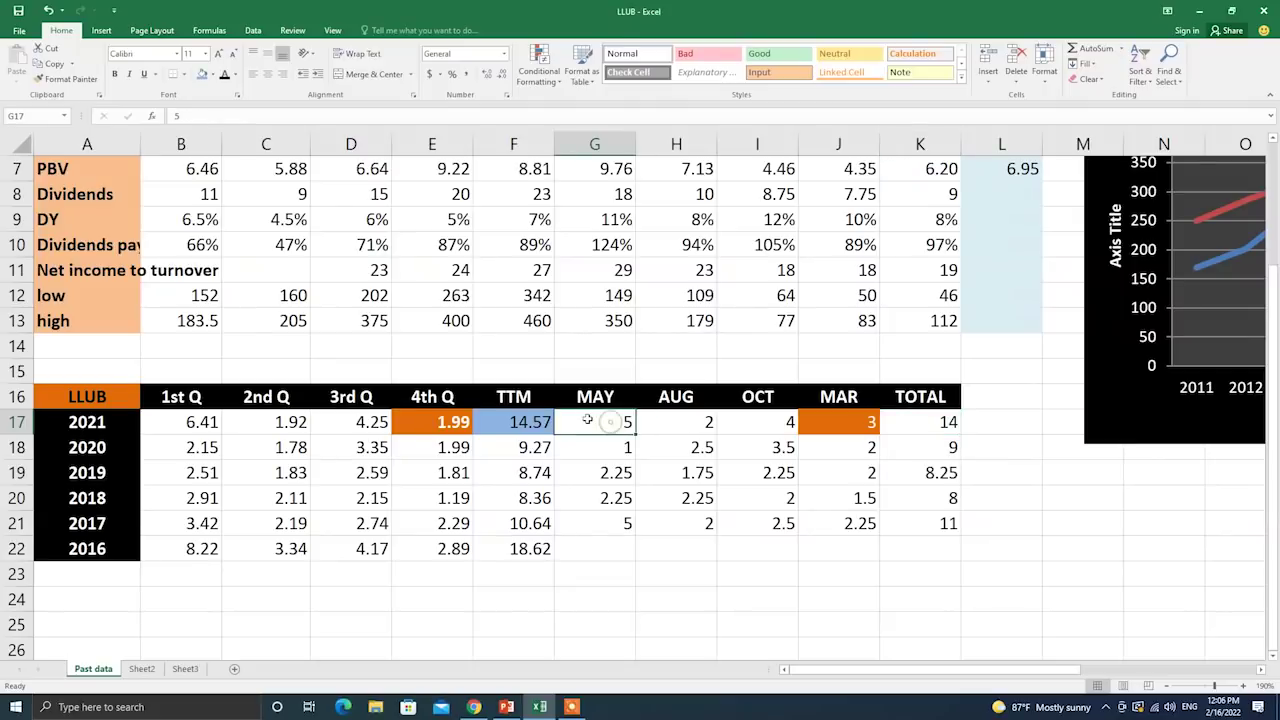
click(662, 420)
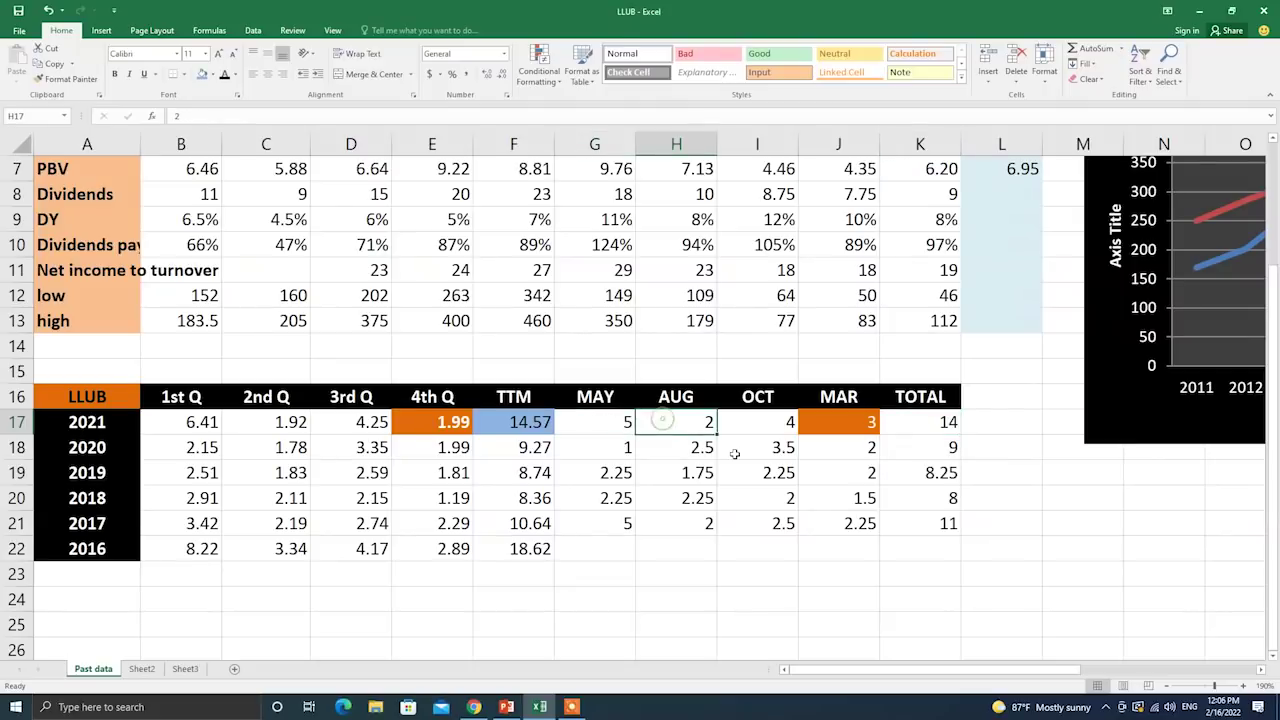
click(743, 421)
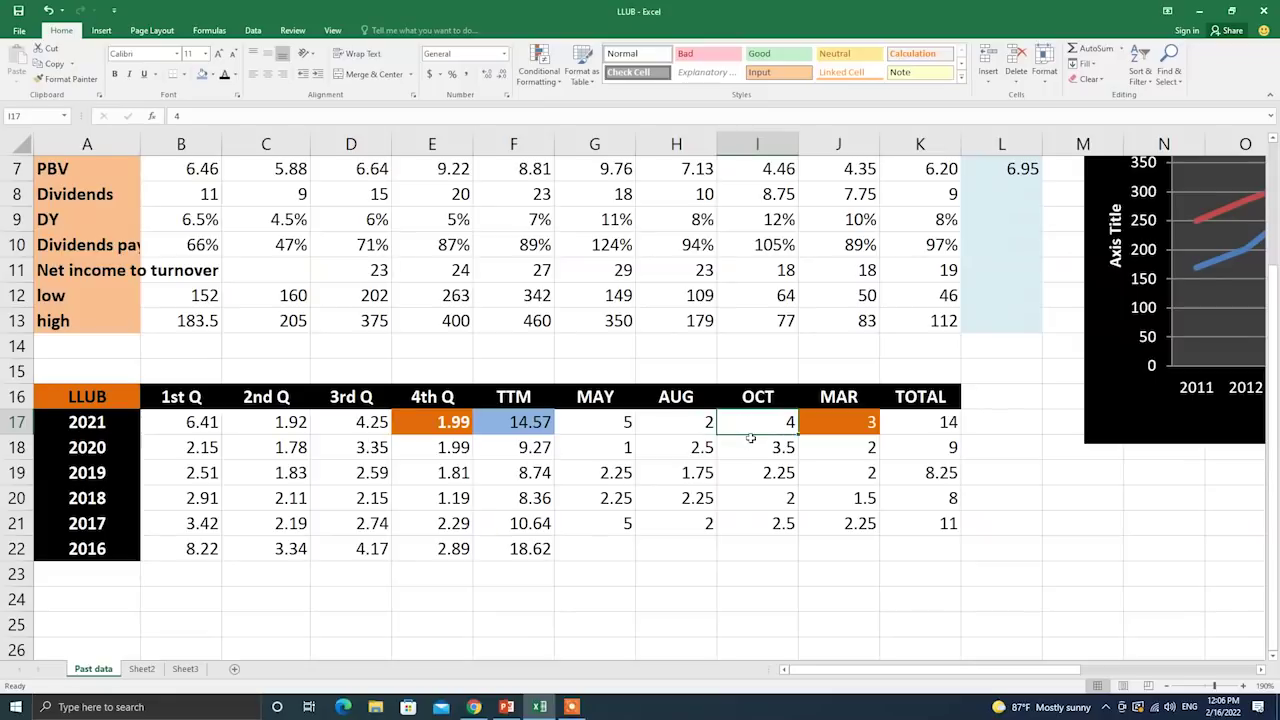
drag(584, 418, 792, 424)
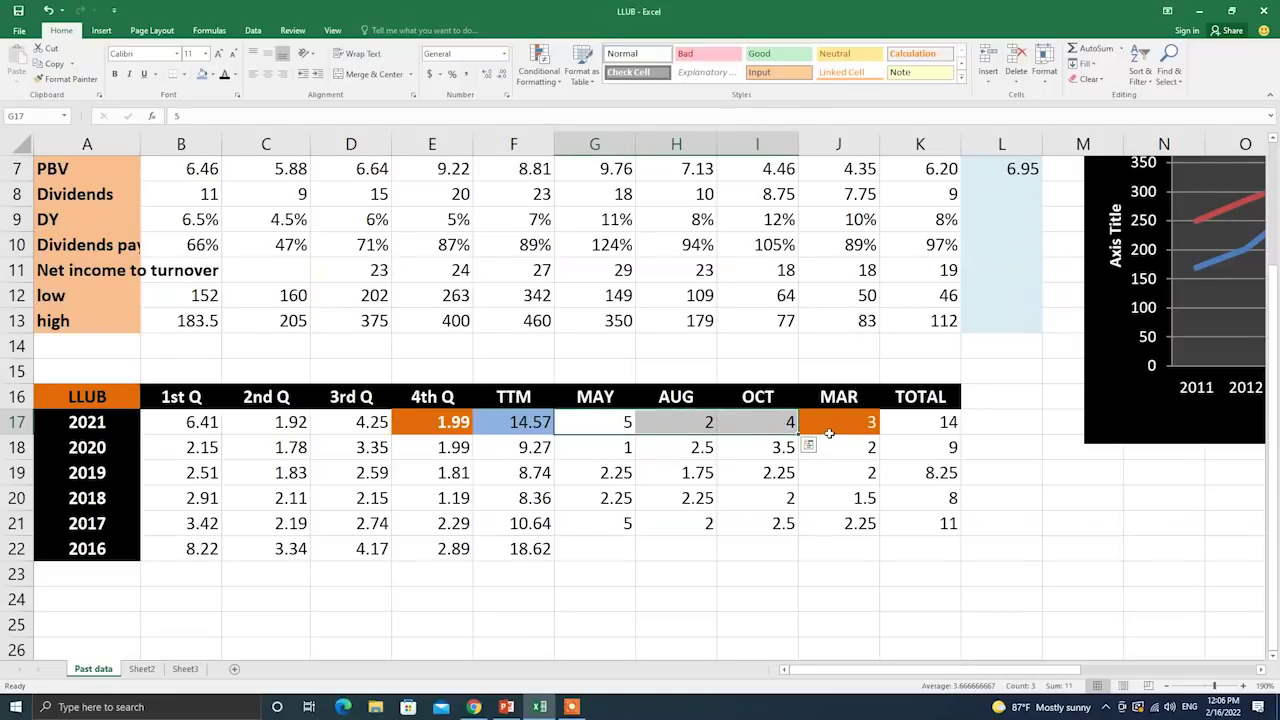
click(938, 430)
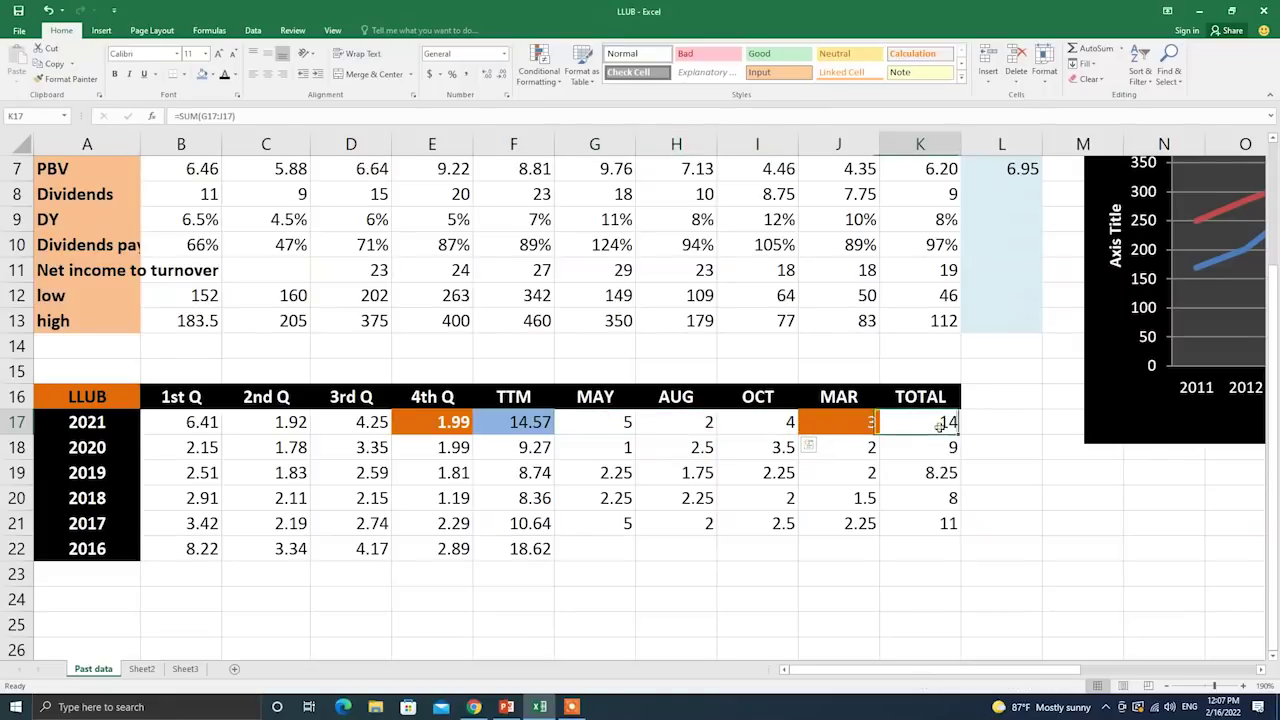
click(872, 425)
click(1048, 505)
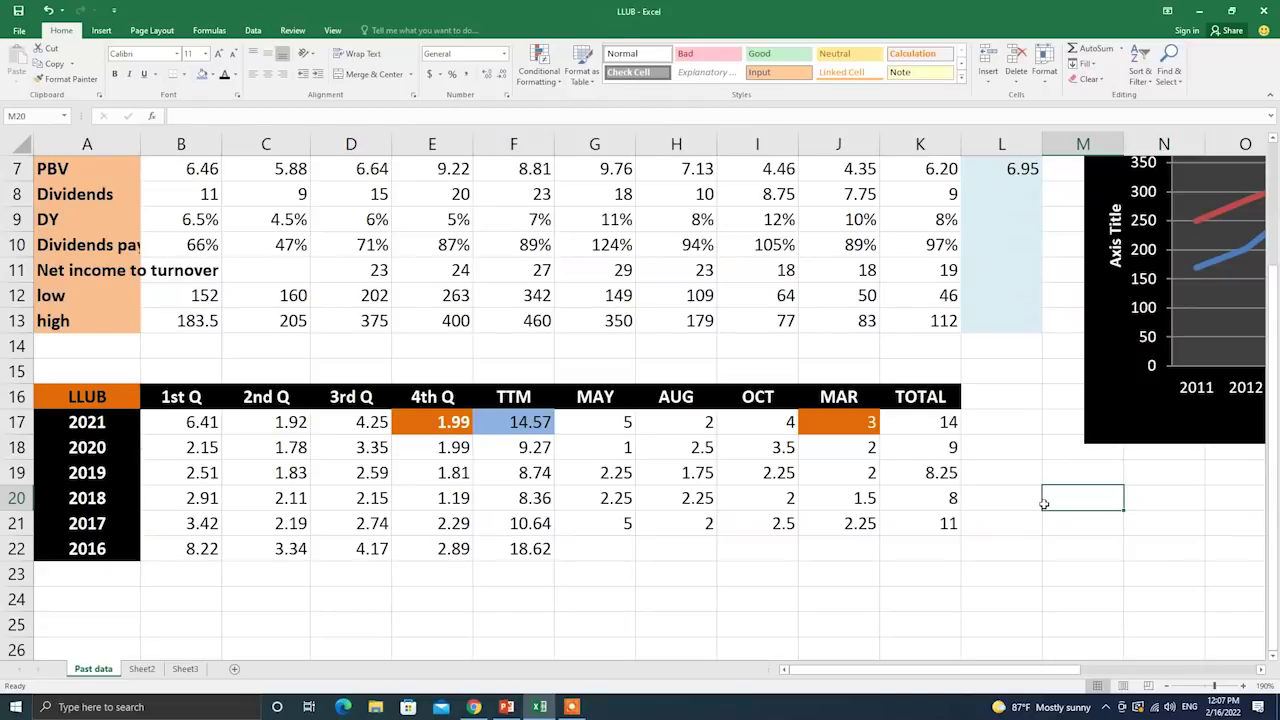
click(843, 425)
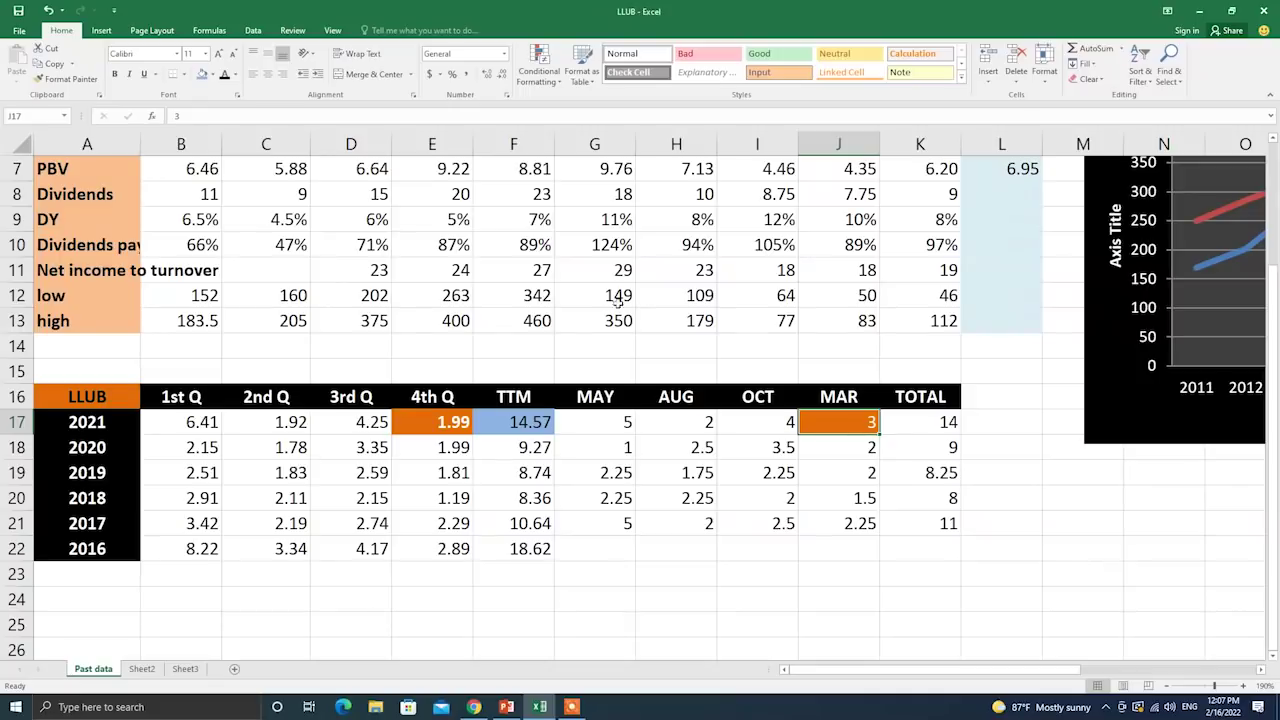
click(952, 421)
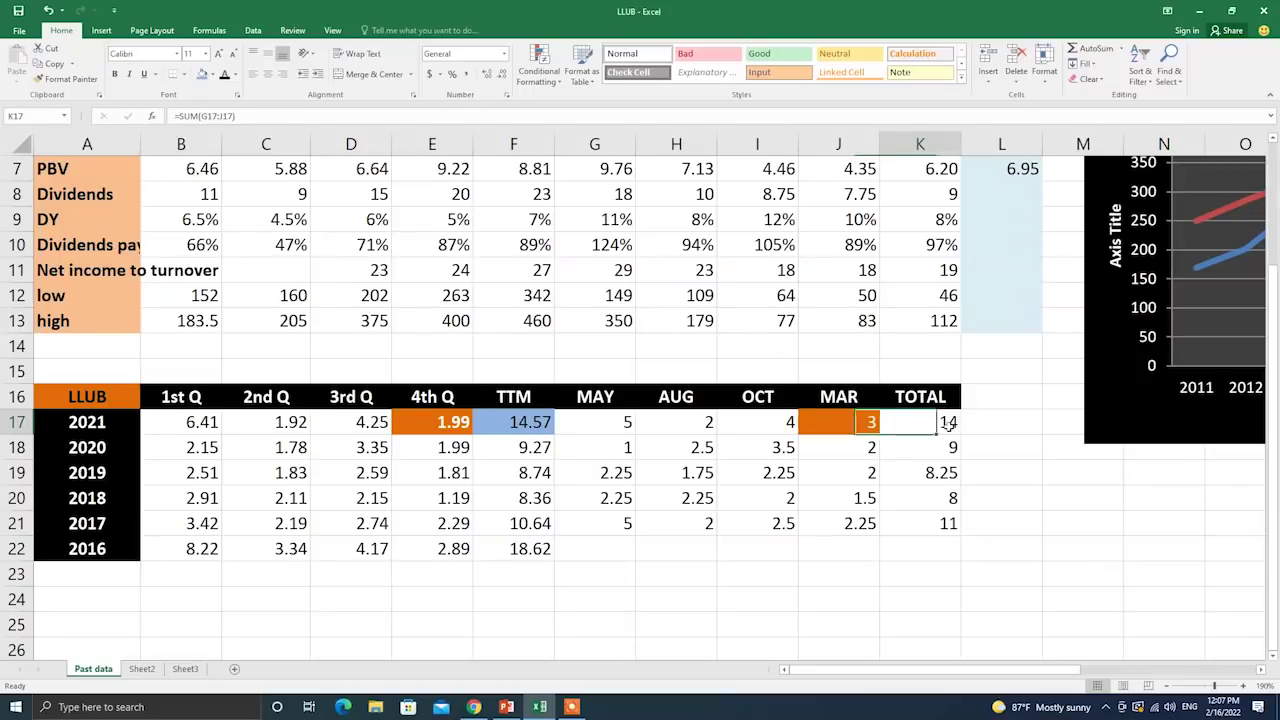
Reveal the 2021 Dividends in L8 with a black font colour and set the value to 14.
scroll(1017, 432, up, 2)
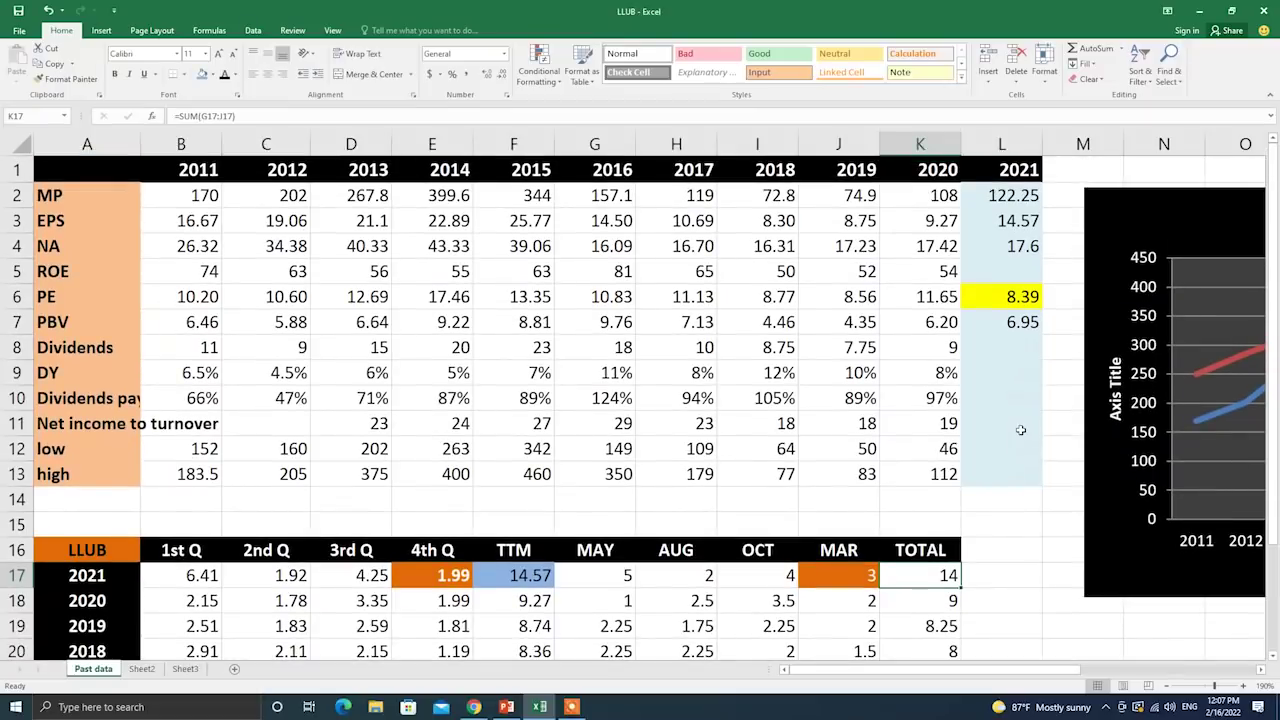
click(1018, 347)
click(224, 75)
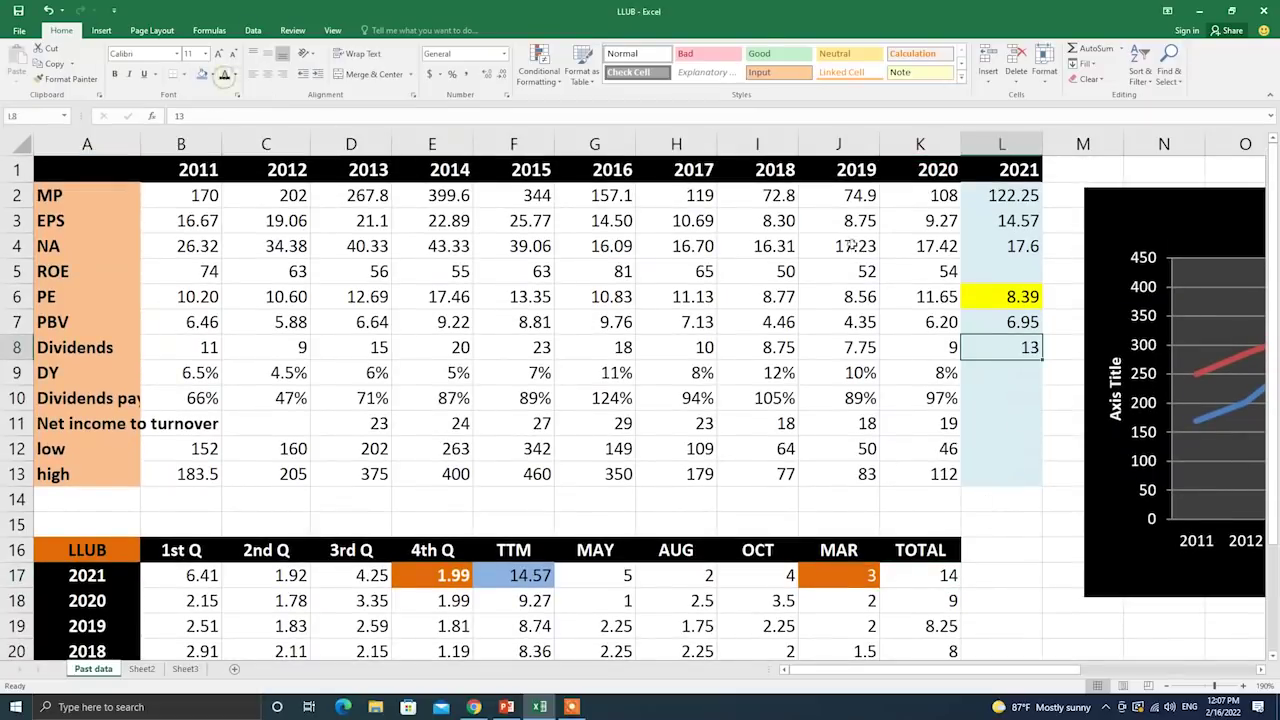
double_click(1038, 347)
key(BackSpace)
text(4)
key(Return)
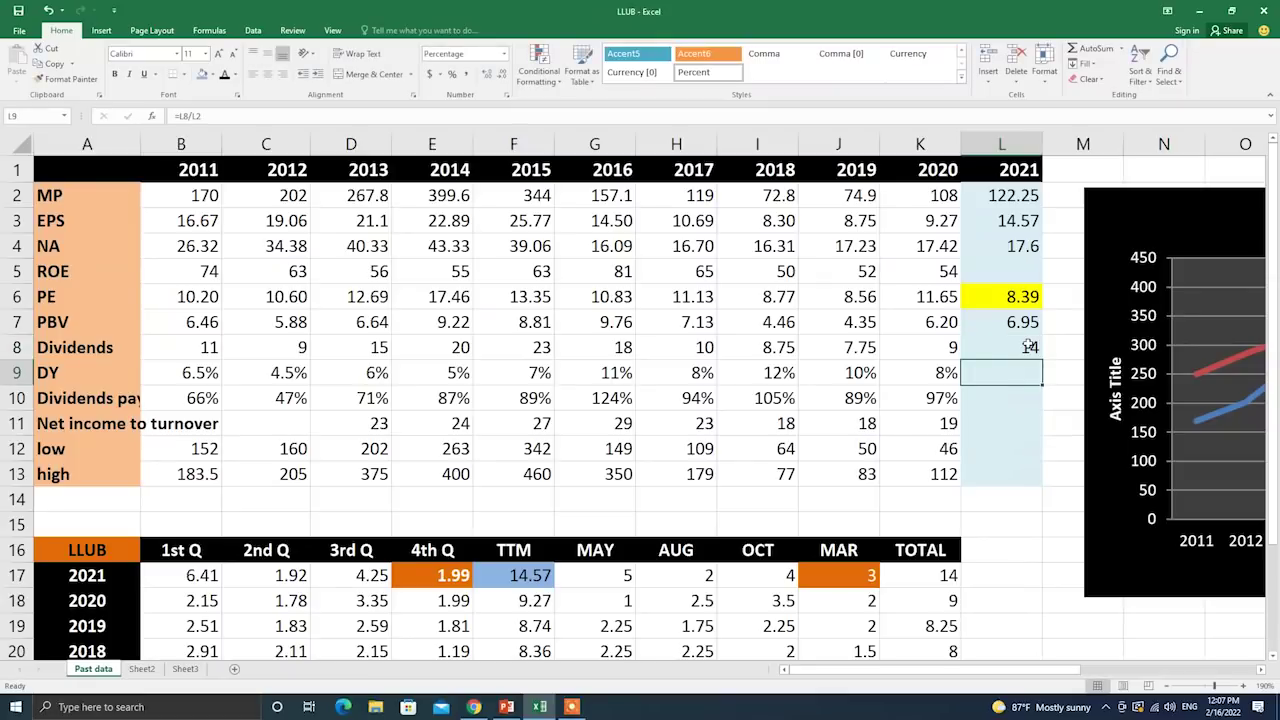
Reveal the 2021 DY in L9 using a black font colour.
click(224, 74)
scroll(1048, 440, down, 1)
scroll(1052, 449, up, 1)
Review the 2021 EPS and Dividends, reveal the 2021 dividend payout in L10, and compare it with 2018 to 2020.
click(1030, 218)
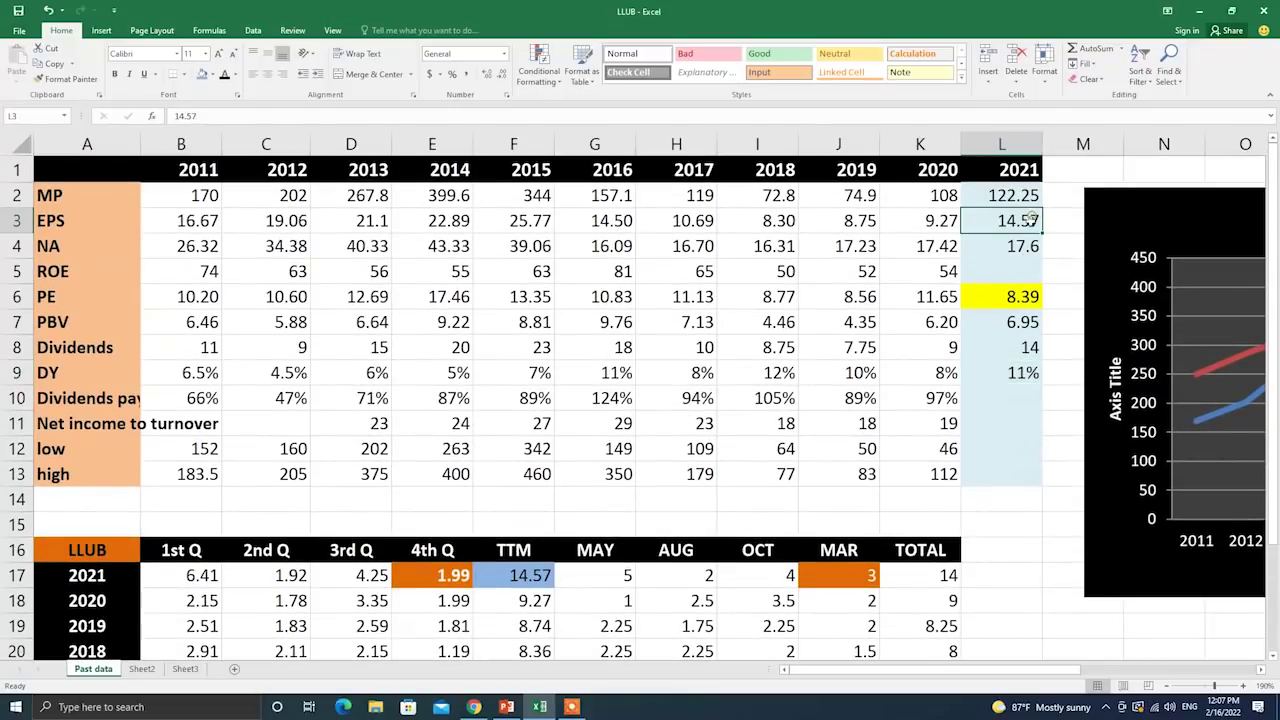
click(1026, 347)
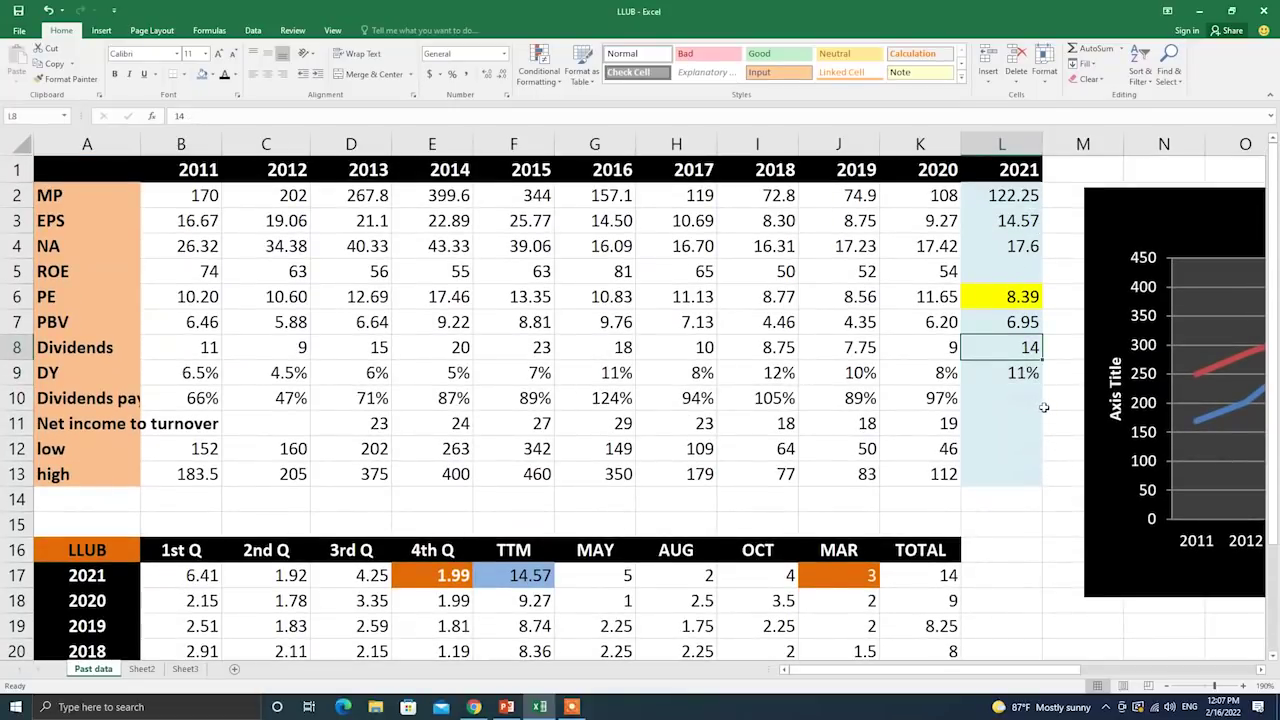
click(1030, 399)
key(ctrl+shift+5)
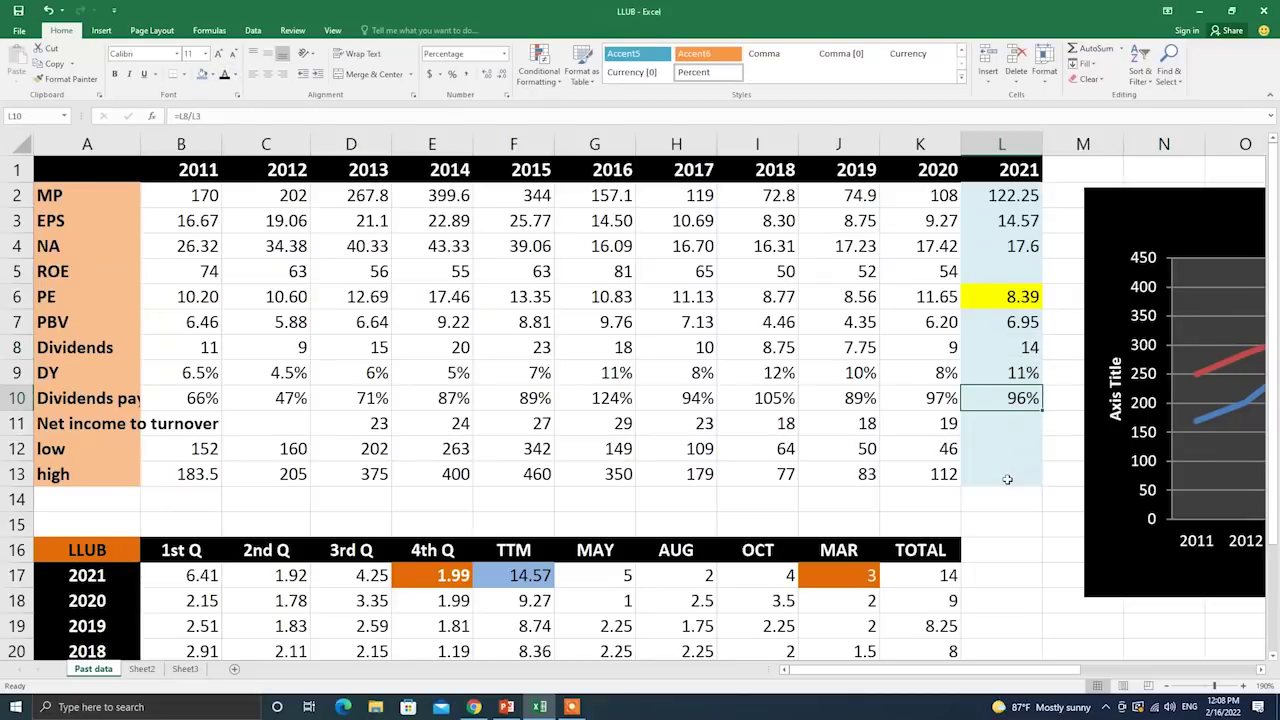
click(921, 399)
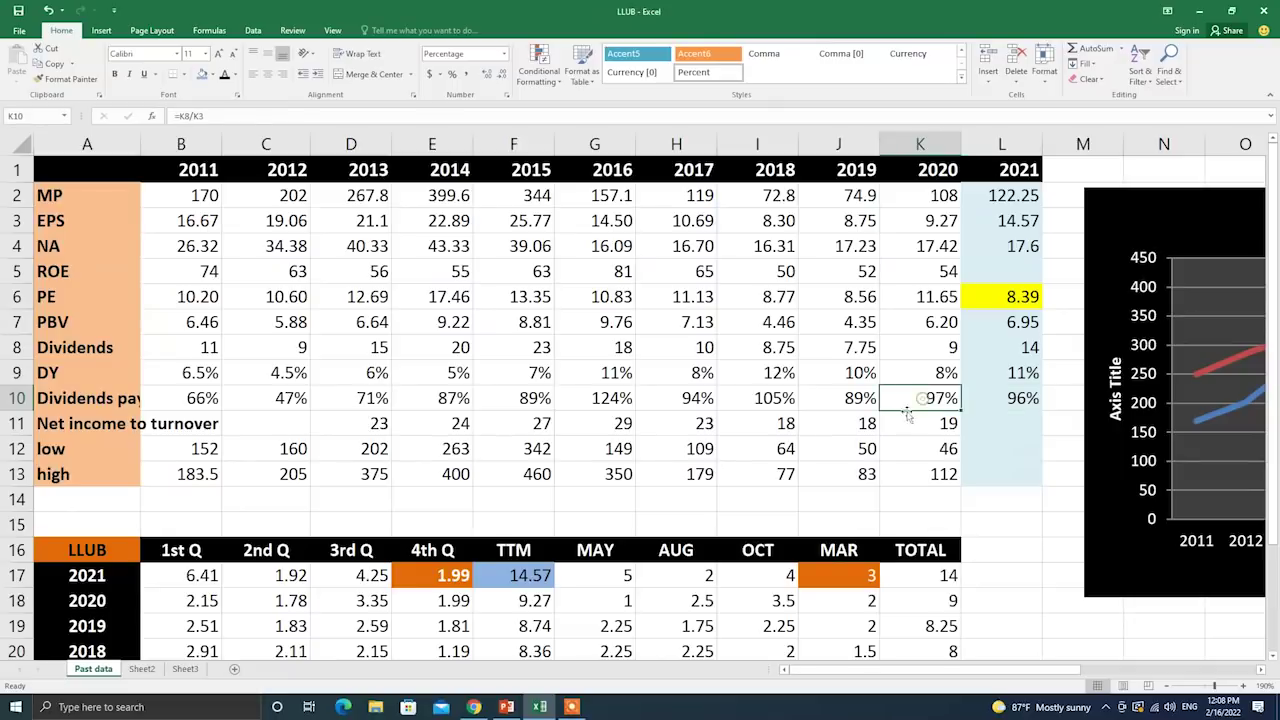
click(850, 397)
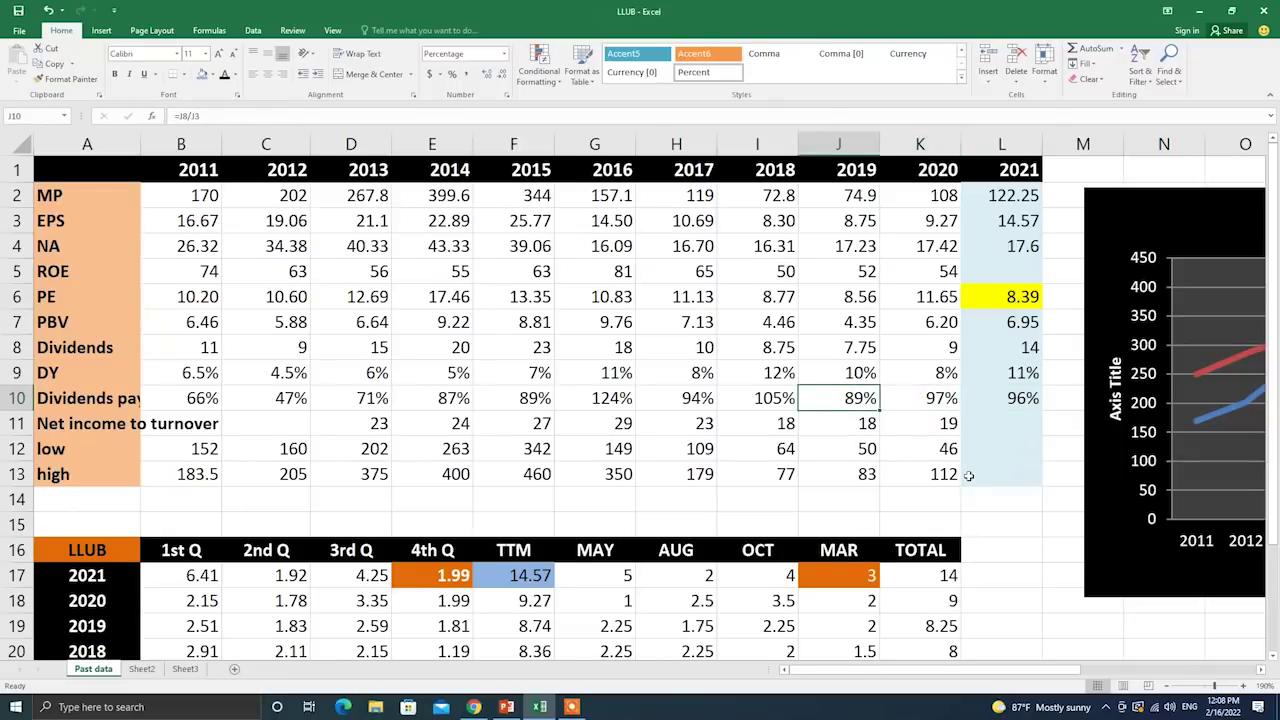
click(781, 402)
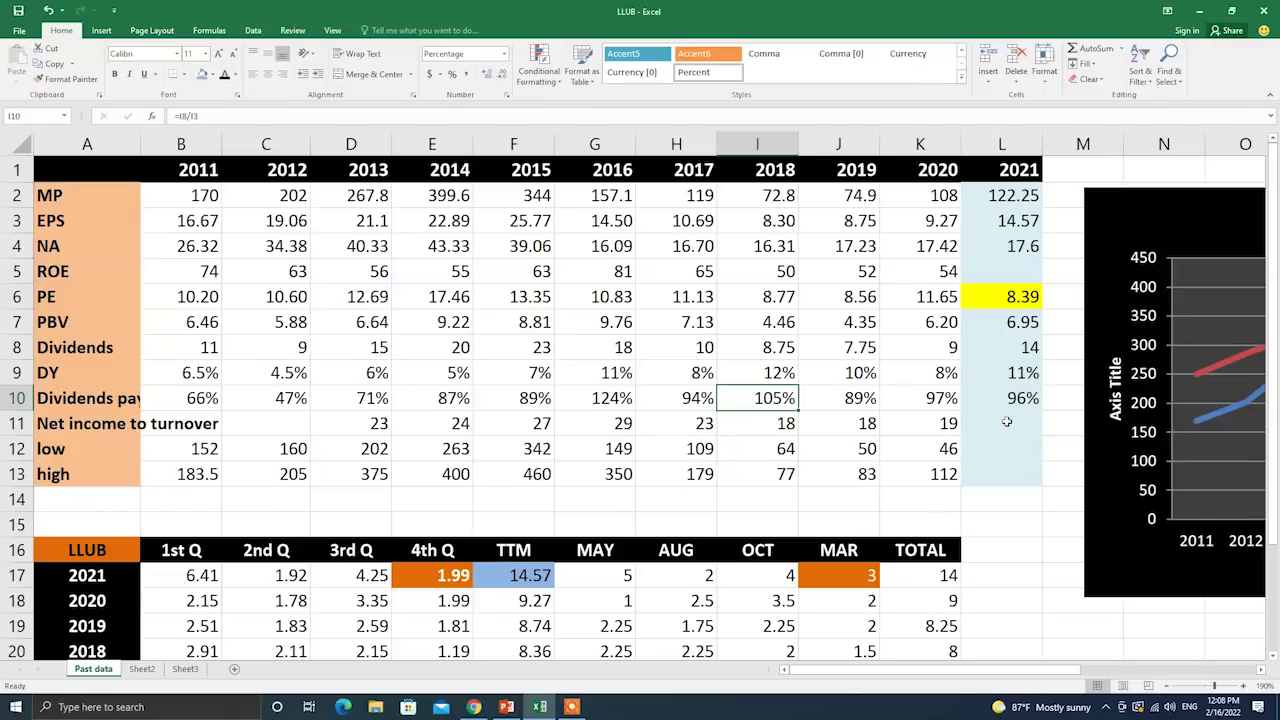
Reveal the 2021 low in L12 and high in L13 using a black font colour.
click(1007, 422)
click(1012, 460)
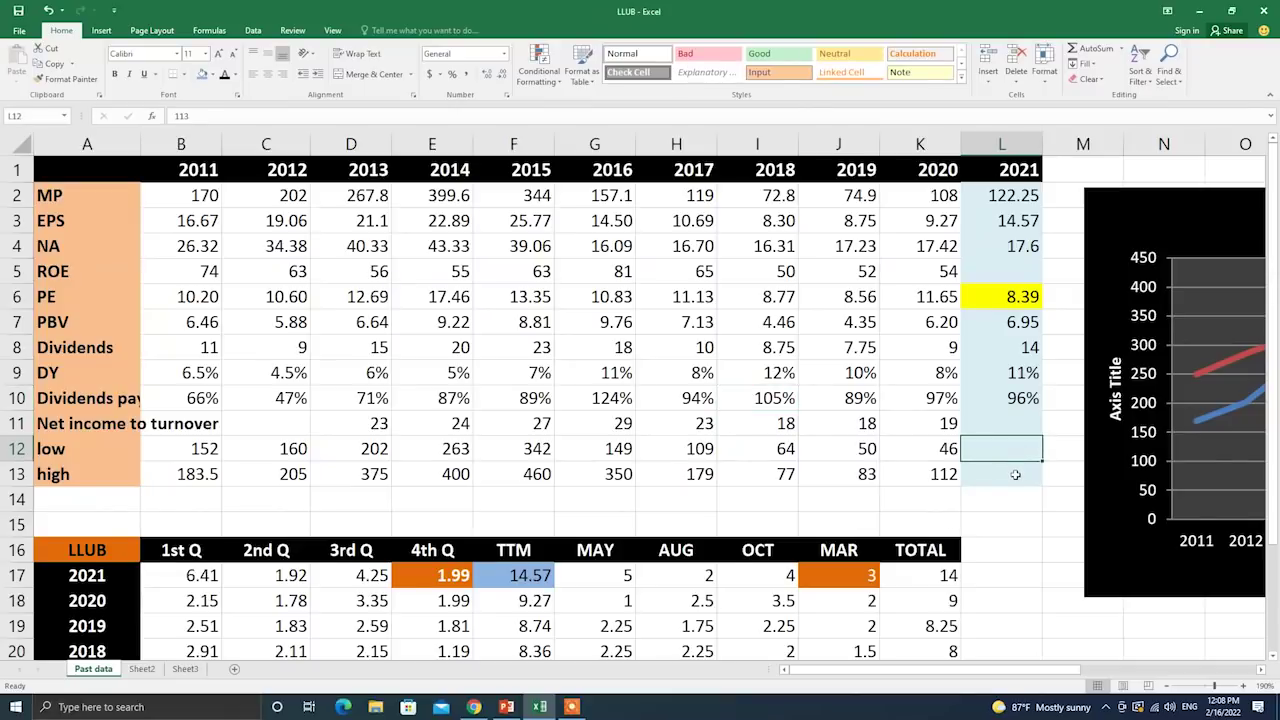
click(224, 78)
click(1018, 474)
click(225, 79)
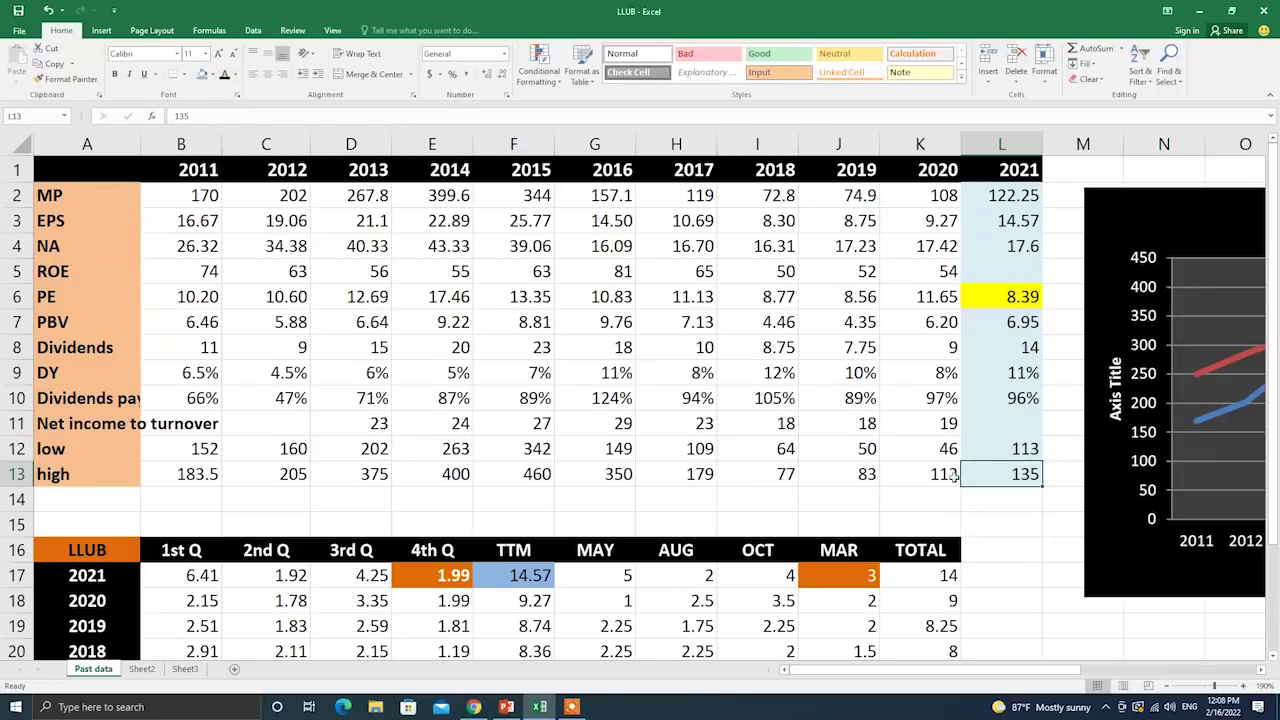
click(1000, 545)
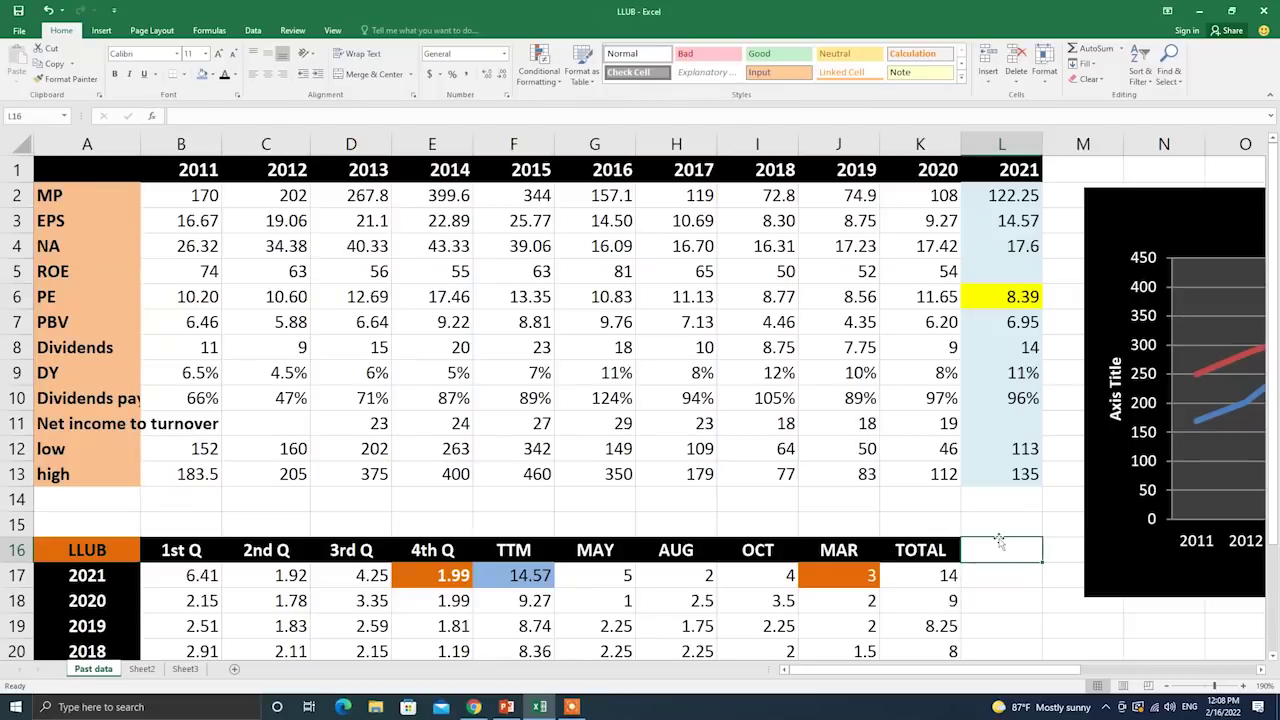
Compare the 2021 PE in L6 with the 2020 PE and the average of B6:K6.
click(1028, 305)
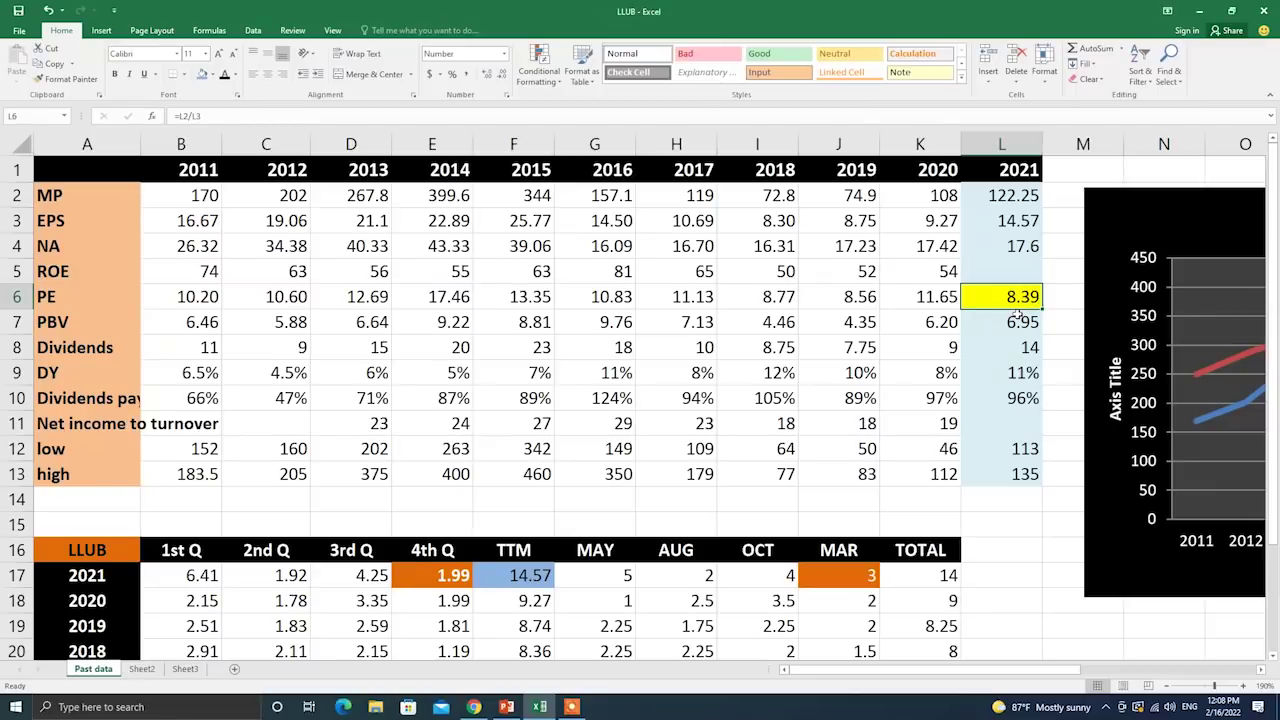
click(948, 297)
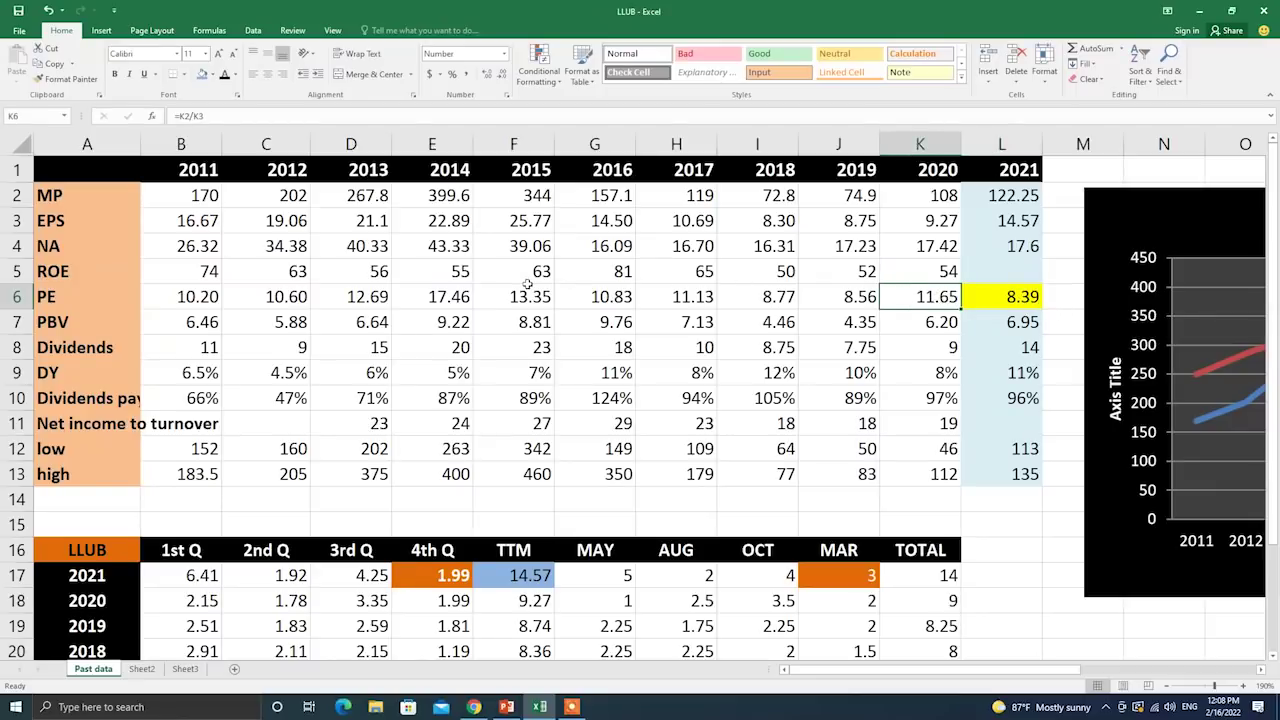
drag(174, 296, 946, 295)
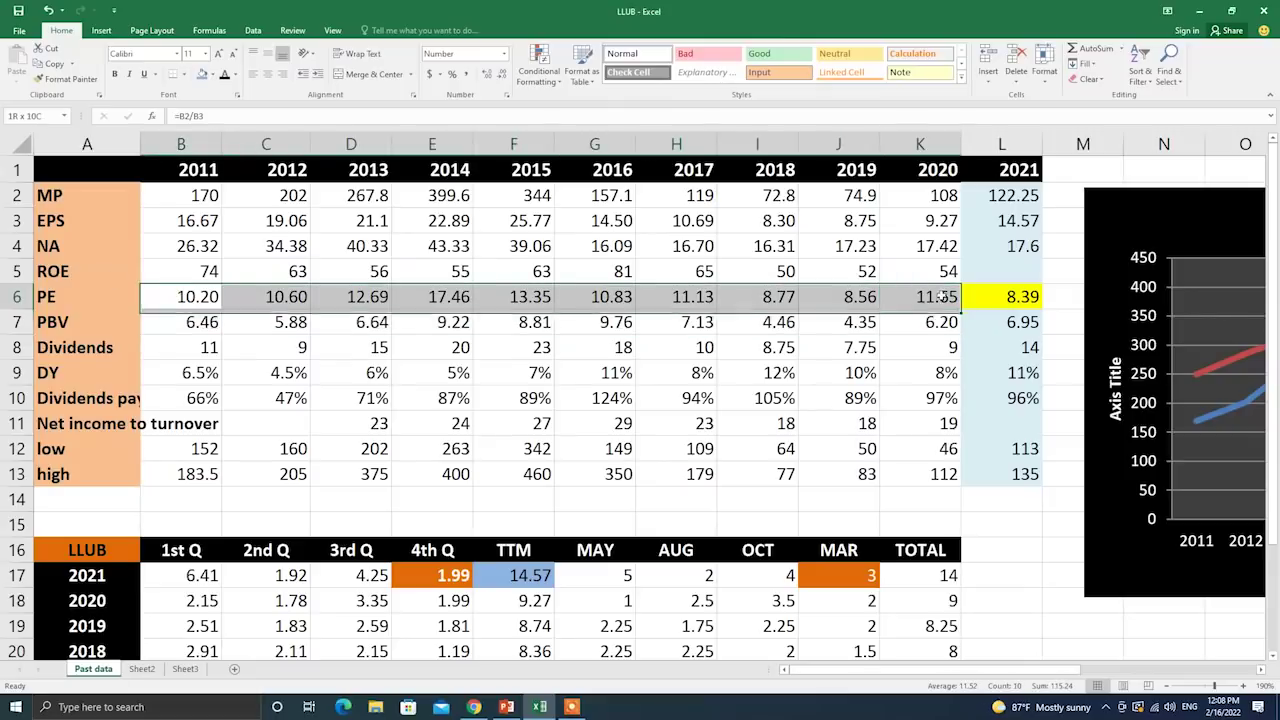
drag(946, 296, 946, 296)
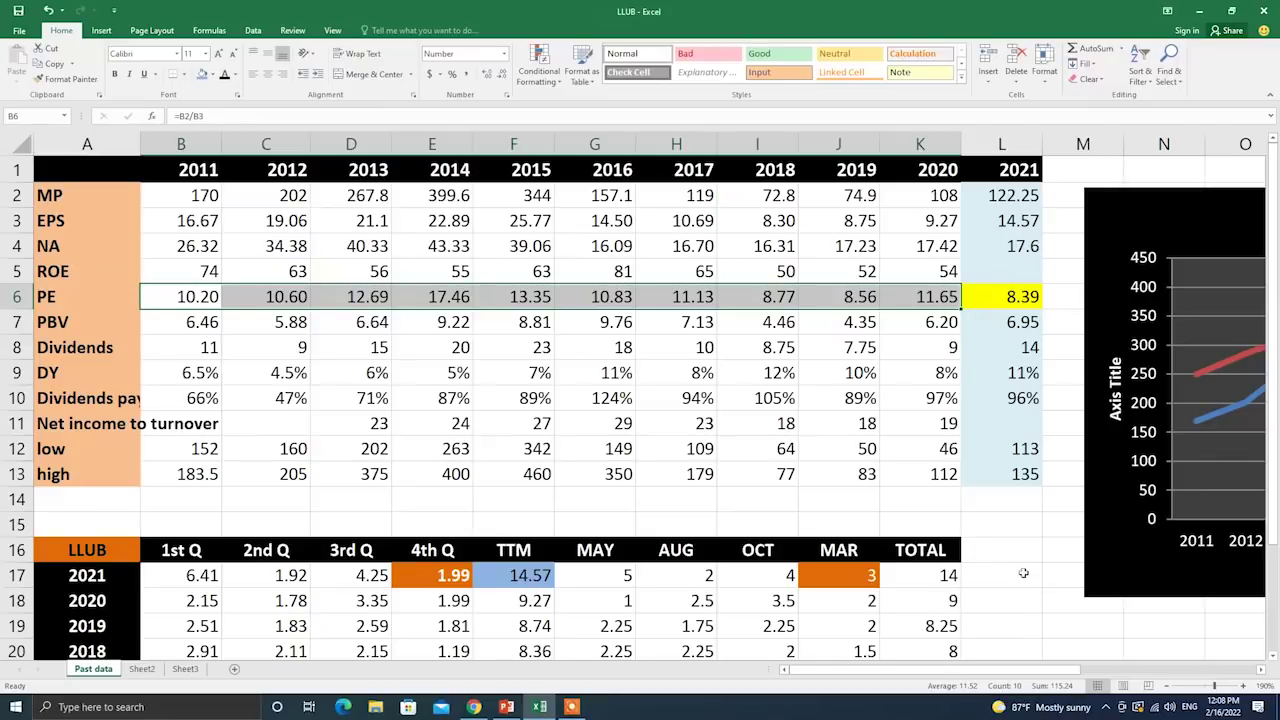
Enter 11.25 in M19 as the PE multiple and the 2021 EPS of 14.57 in M20.
scroll(1052, 511, down, 3)
click(1058, 398)
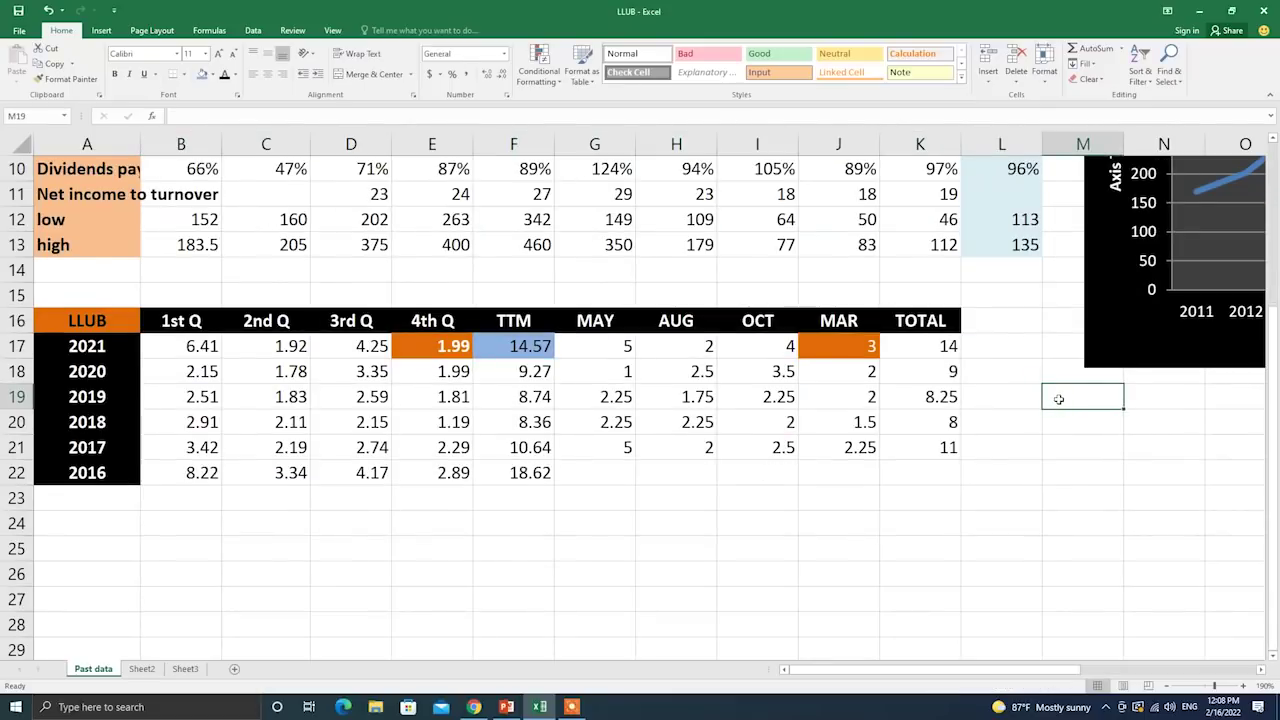
text(11)
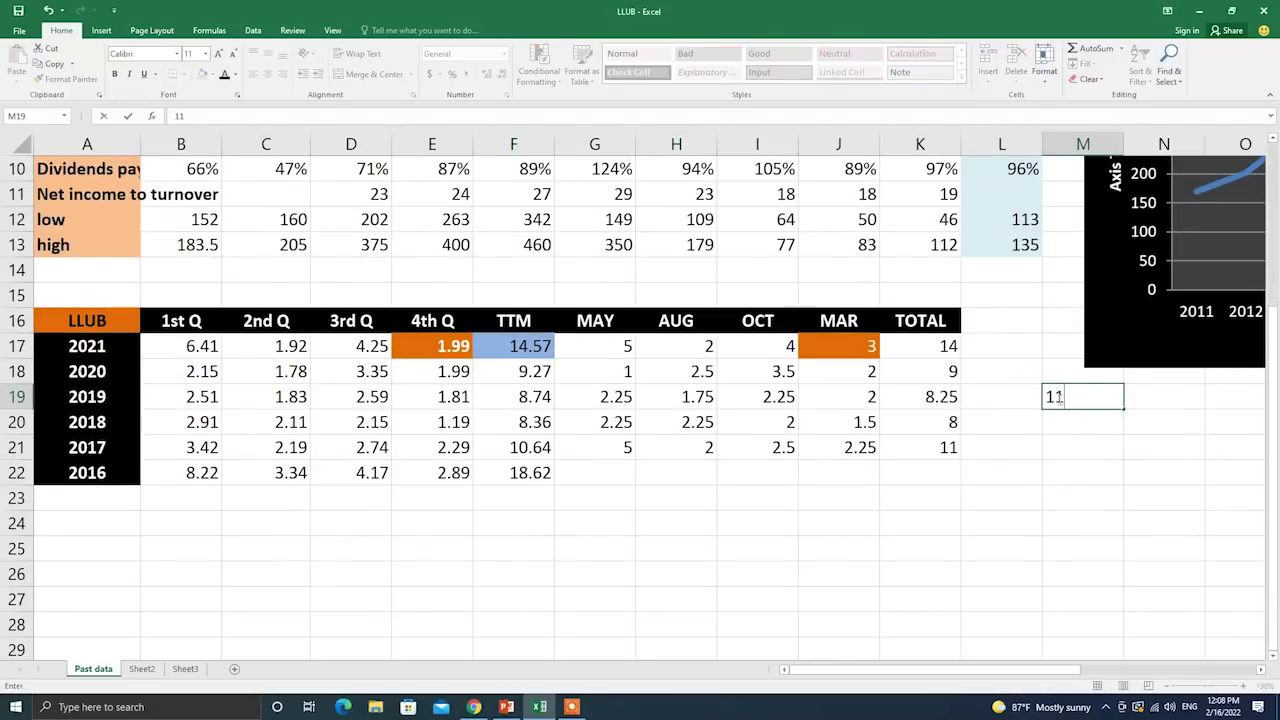
text(.25)
key(Return)
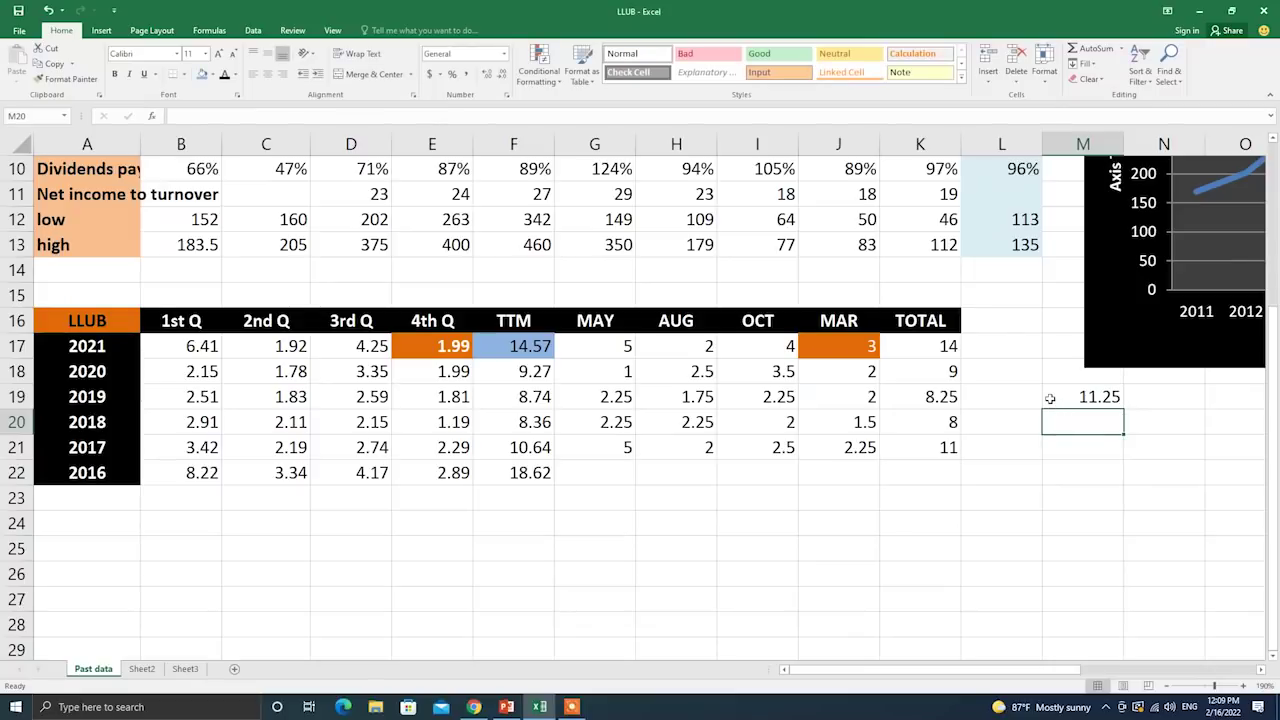
scroll(1052, 402, up, 3)
scroll(1110, 510, down, 2)
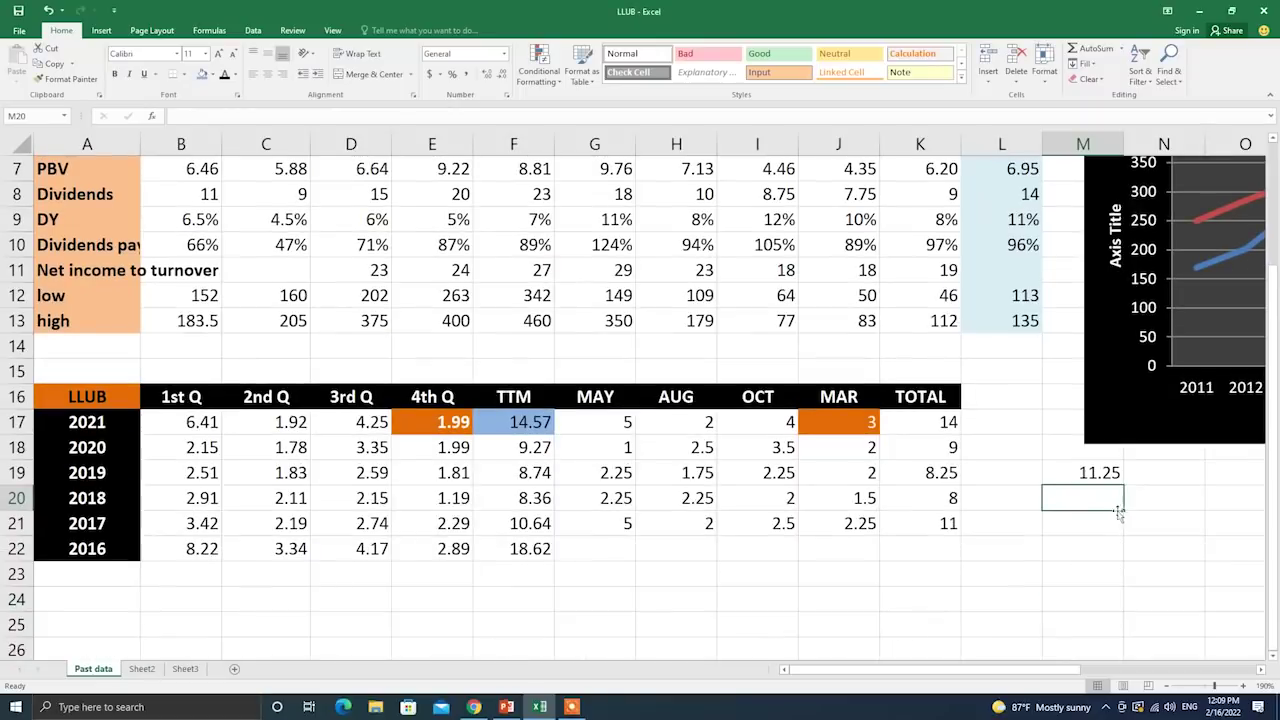
text(14)
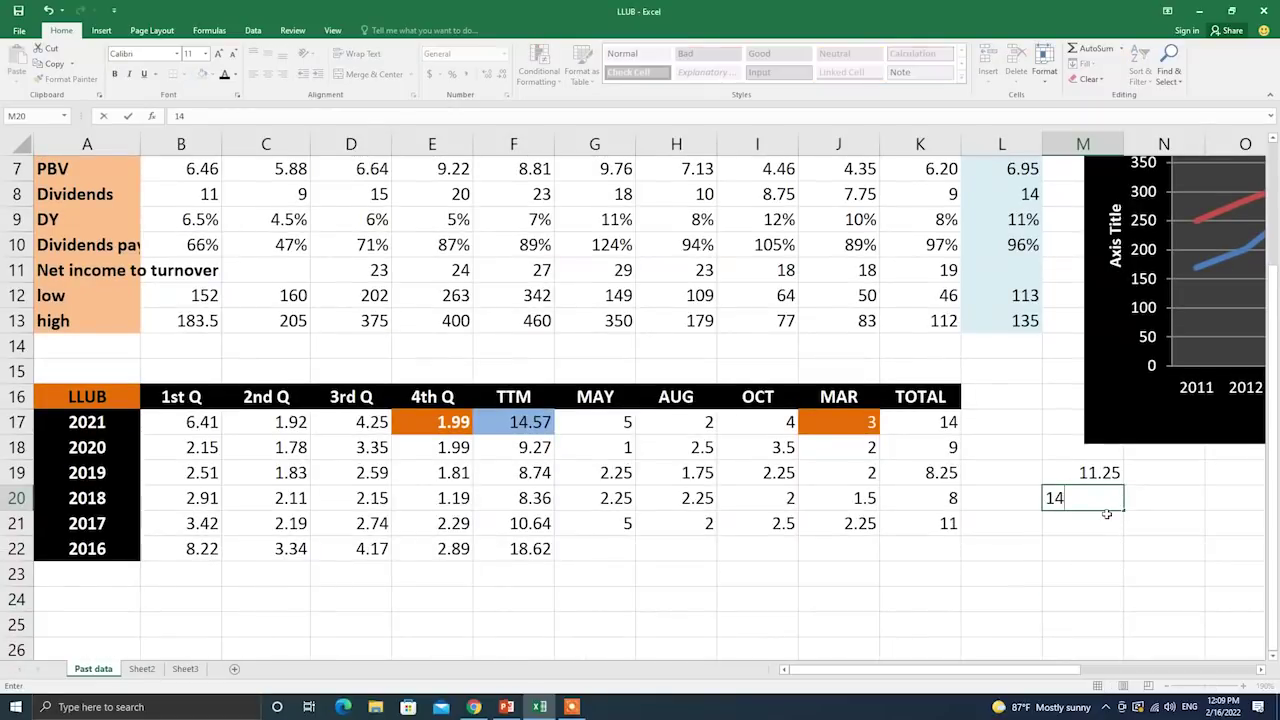
text(.57)
key(Return)
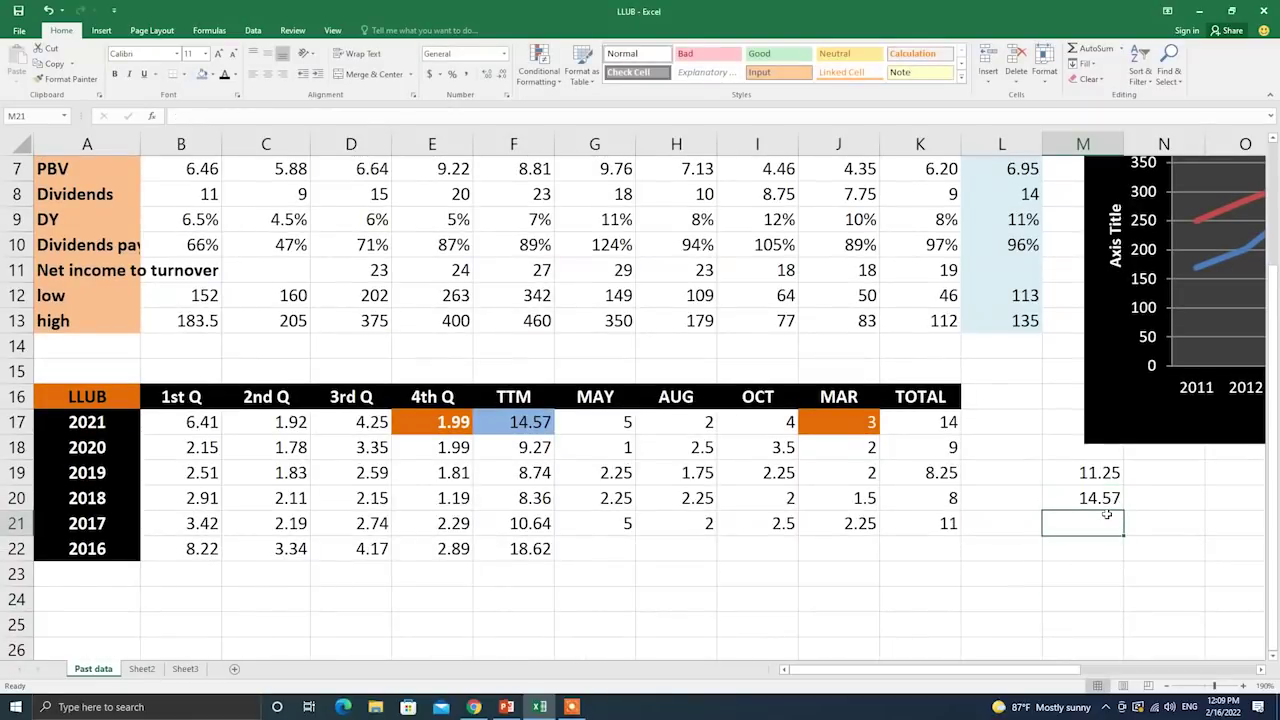
Calculate the estimated share price in M21 with the formula =M20*M19.
text(=)
key(Up)
text(*)
key(Up)
key(Up)
key(Return)
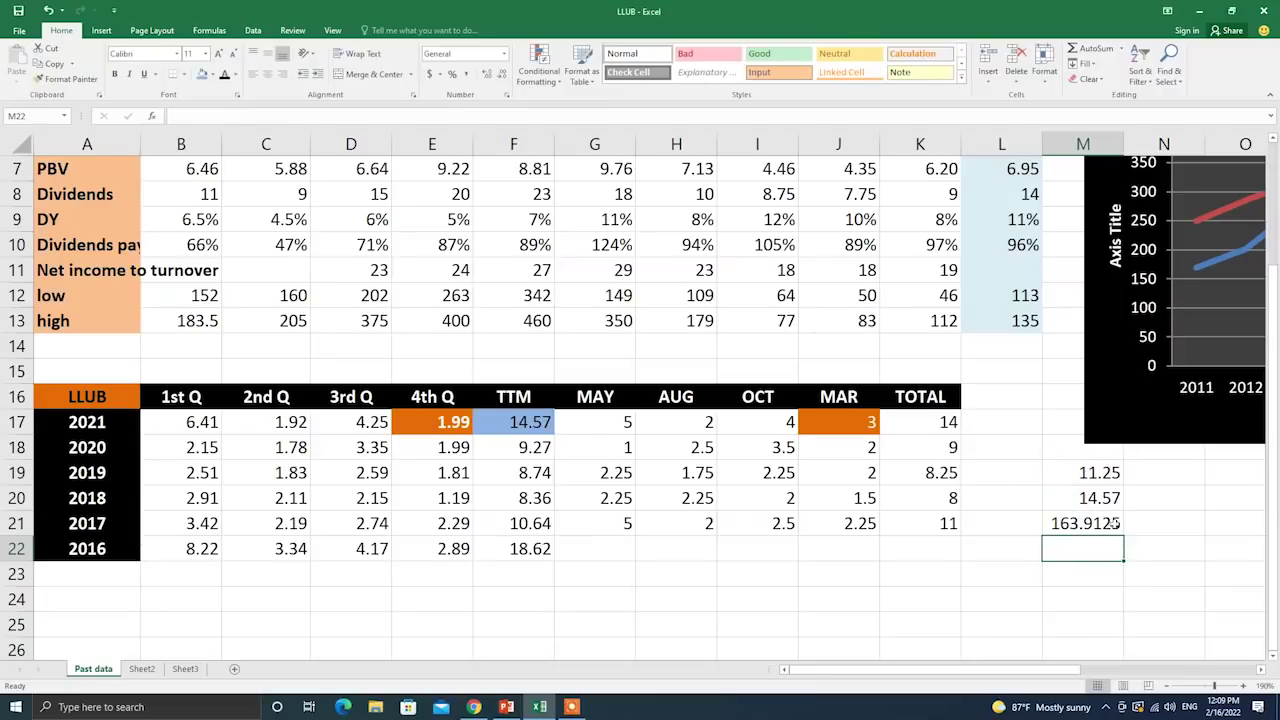
click(1112, 522)
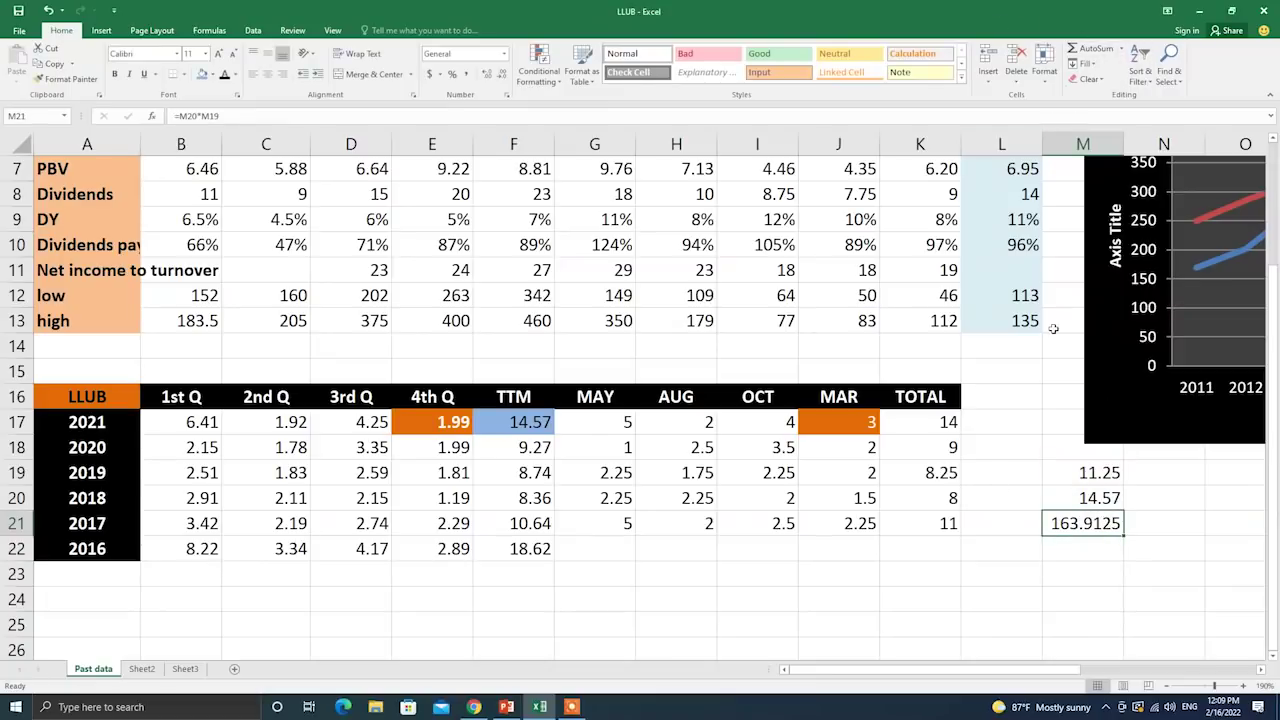
Check the average PE for 2016 to 2021 in G6:L6 and set the PE multiple in M19 to 9.89.
scroll(1053, 319, up, 2)
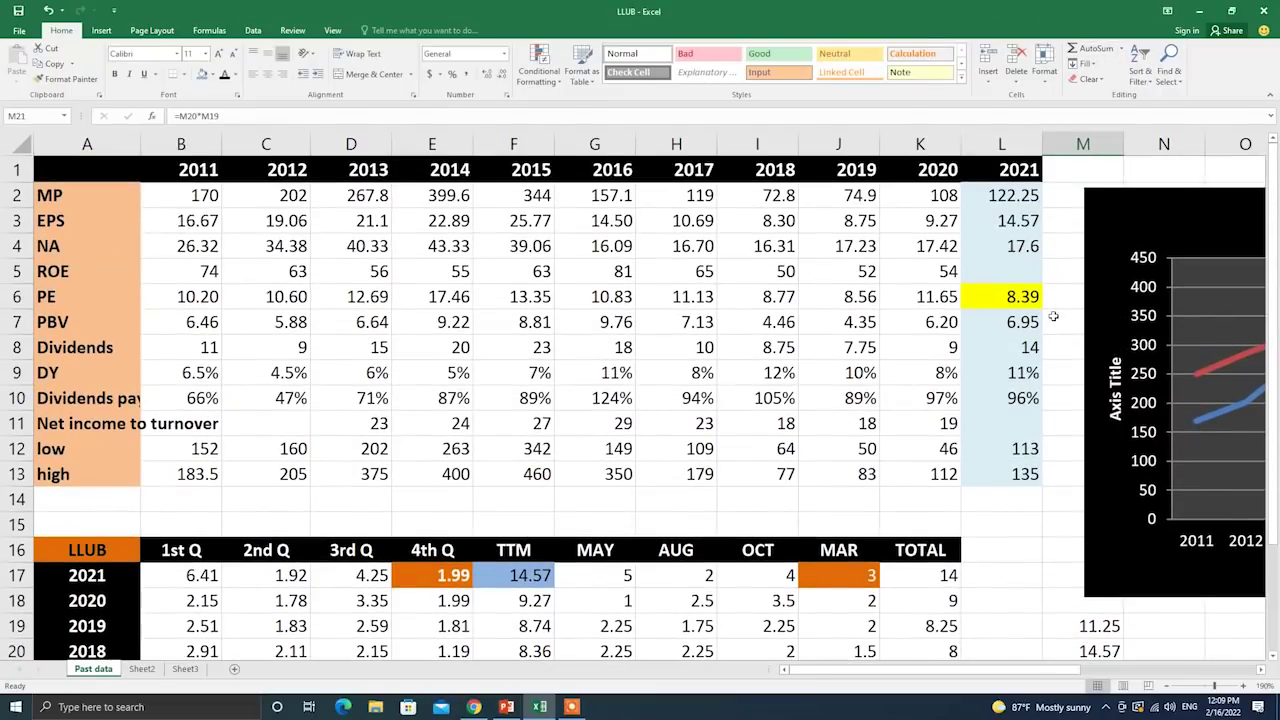
scroll(1053, 316, down, 2)
scroll(1065, 345, up, 2)
mouse_move(612, 296)
mouse_down()
mouse_move(990, 302)
mouse_move(963, 302)
mouse_up()
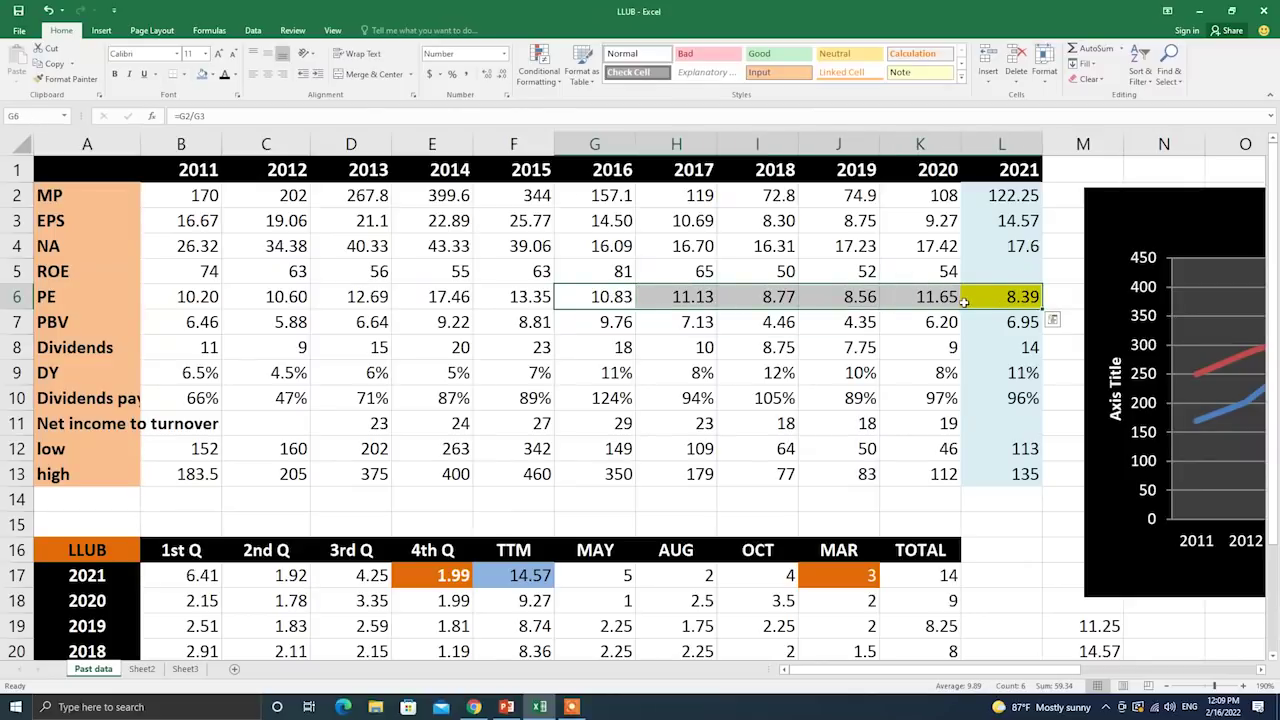
scroll(980, 480, down, 2)
click(1117, 472)
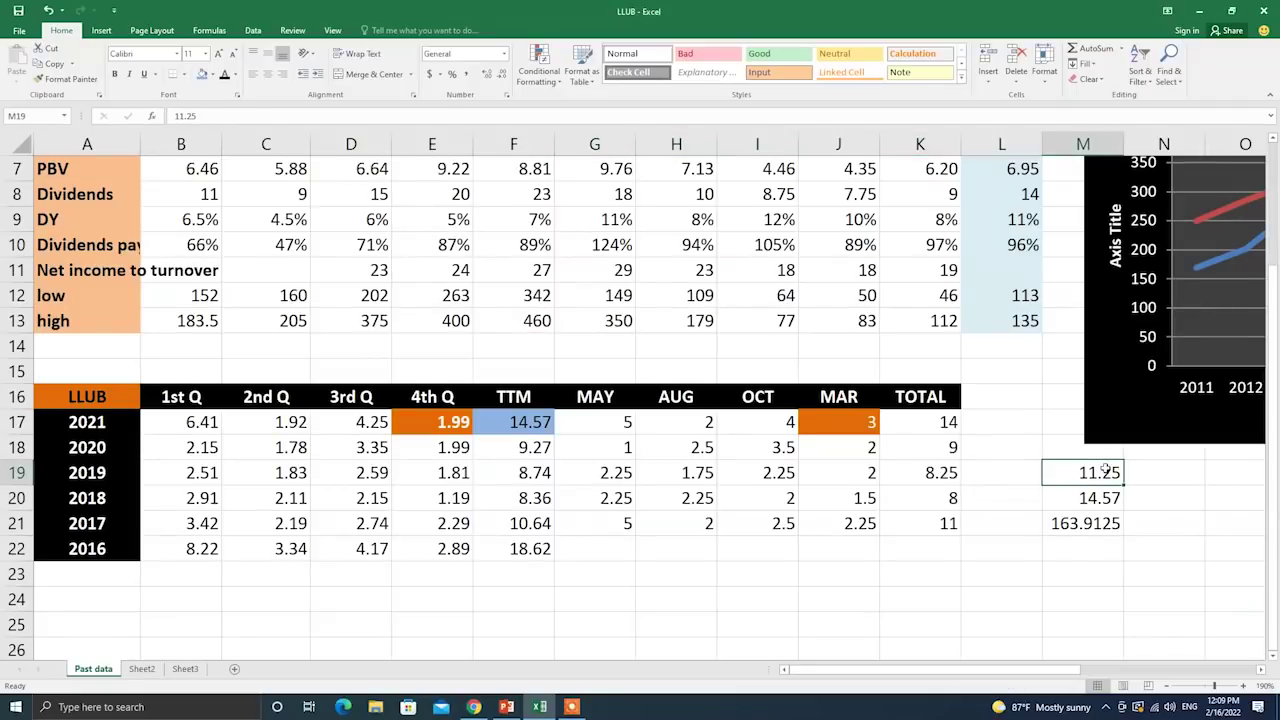
text(9.89)
key(Return)
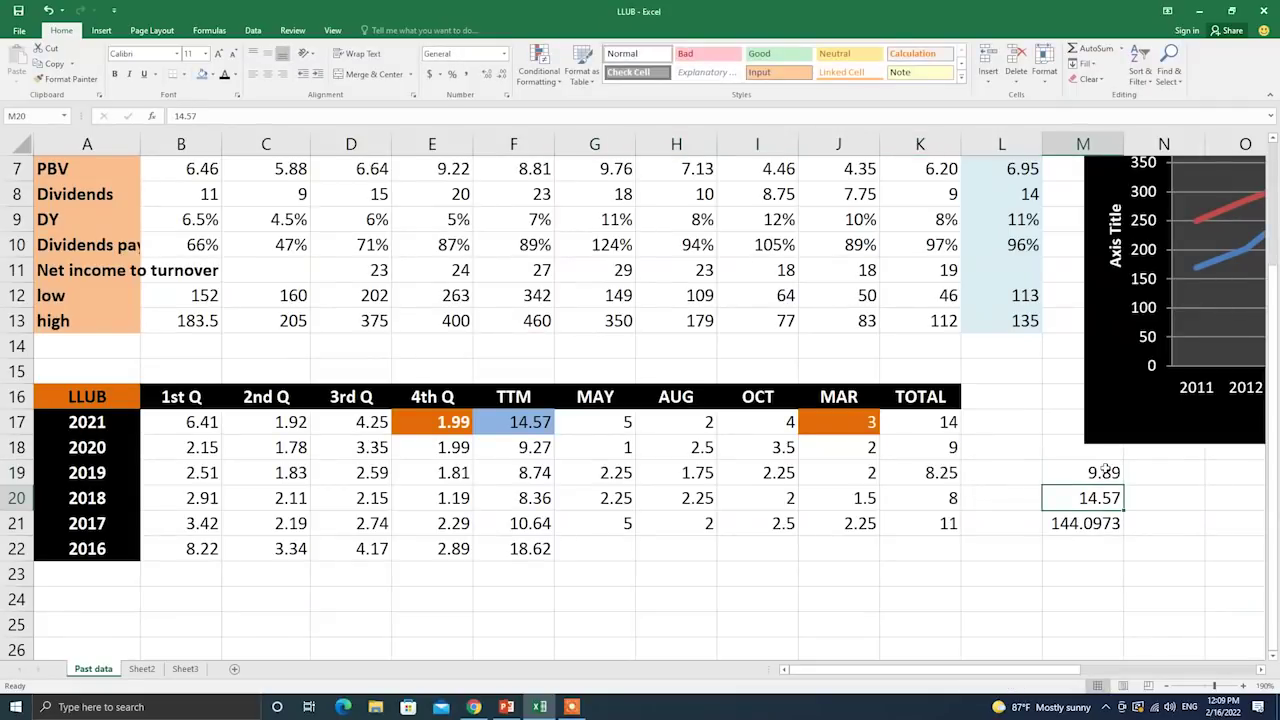
click(1106, 523)
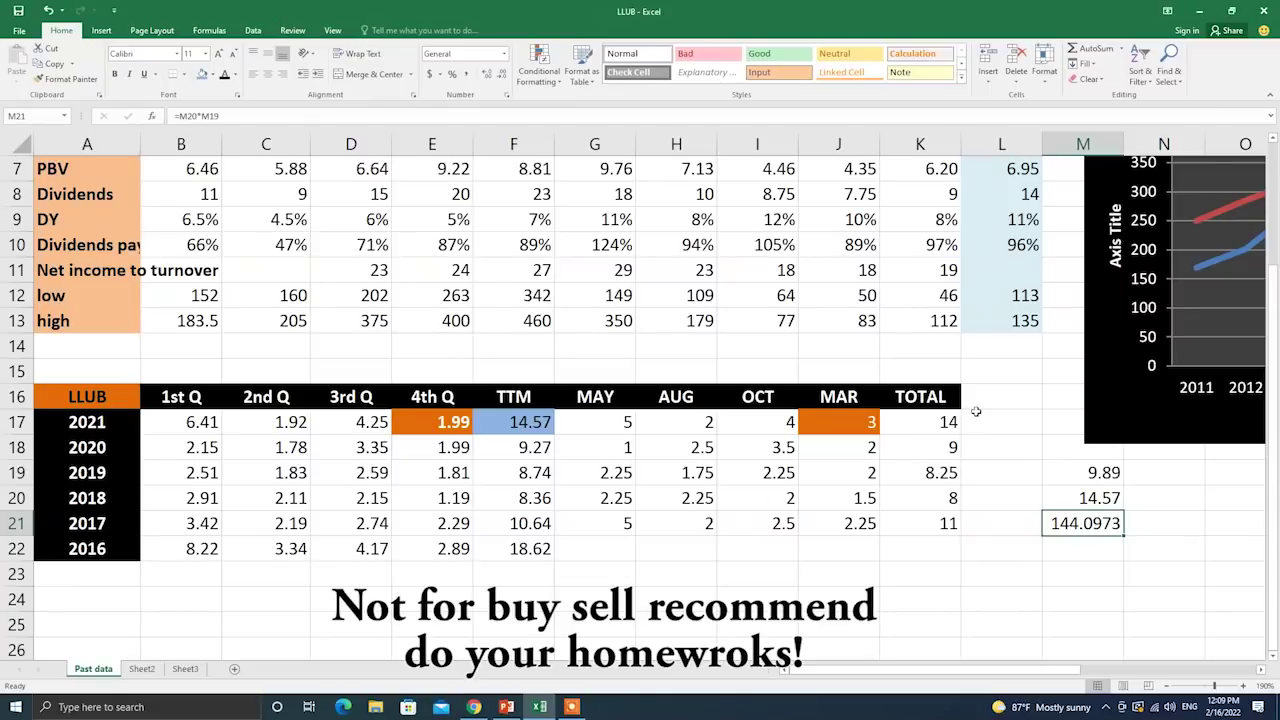
scroll(1038, 411, up, 1)
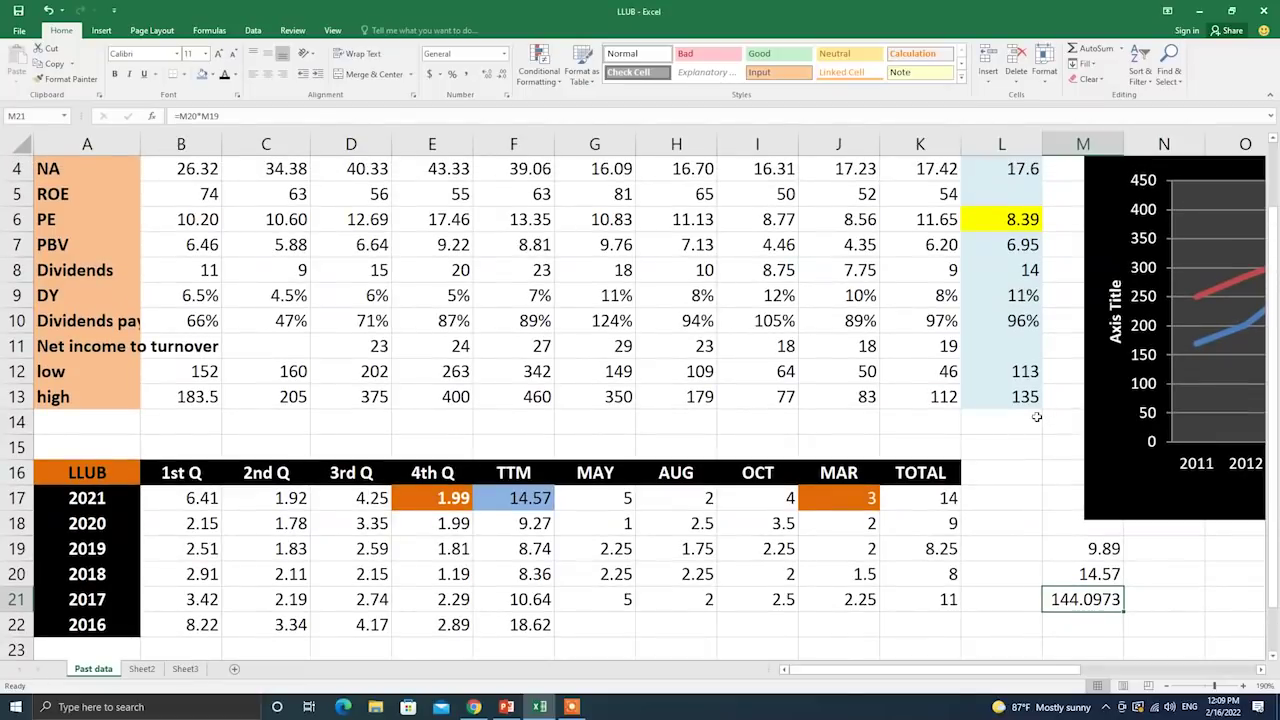
scroll(1038, 414, up, 1)
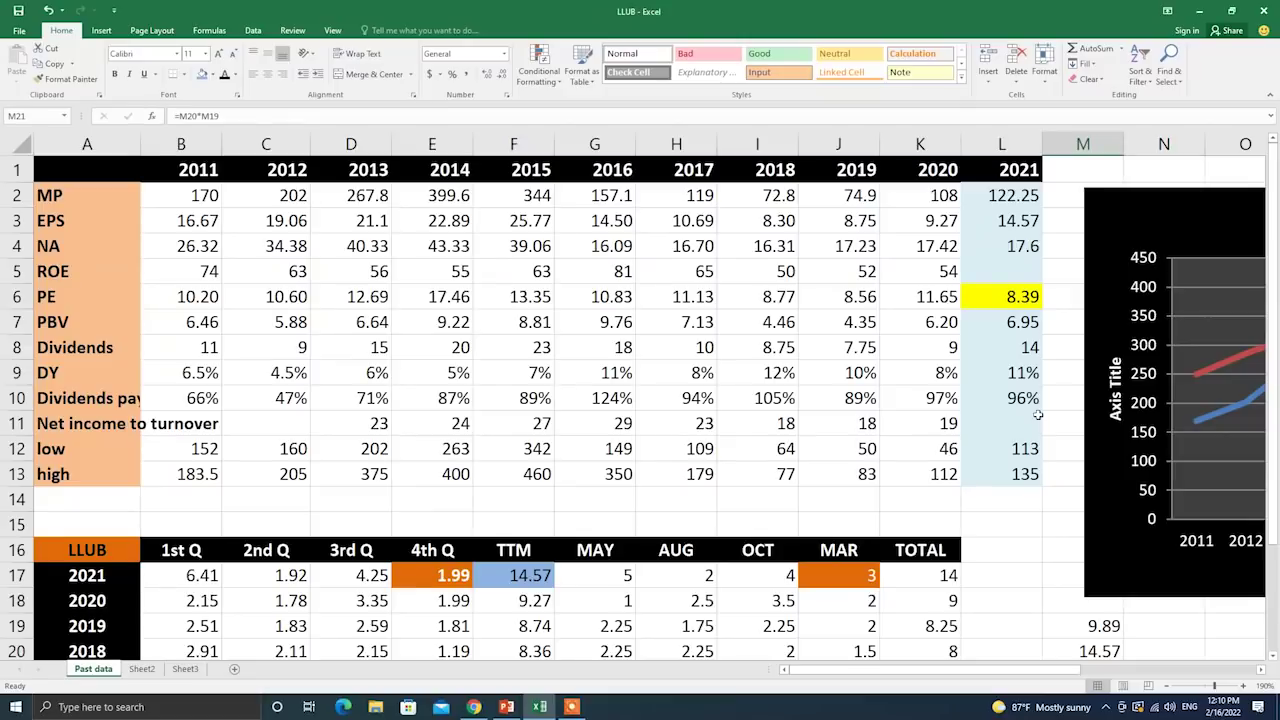
scroll(1049, 400, down, 2)
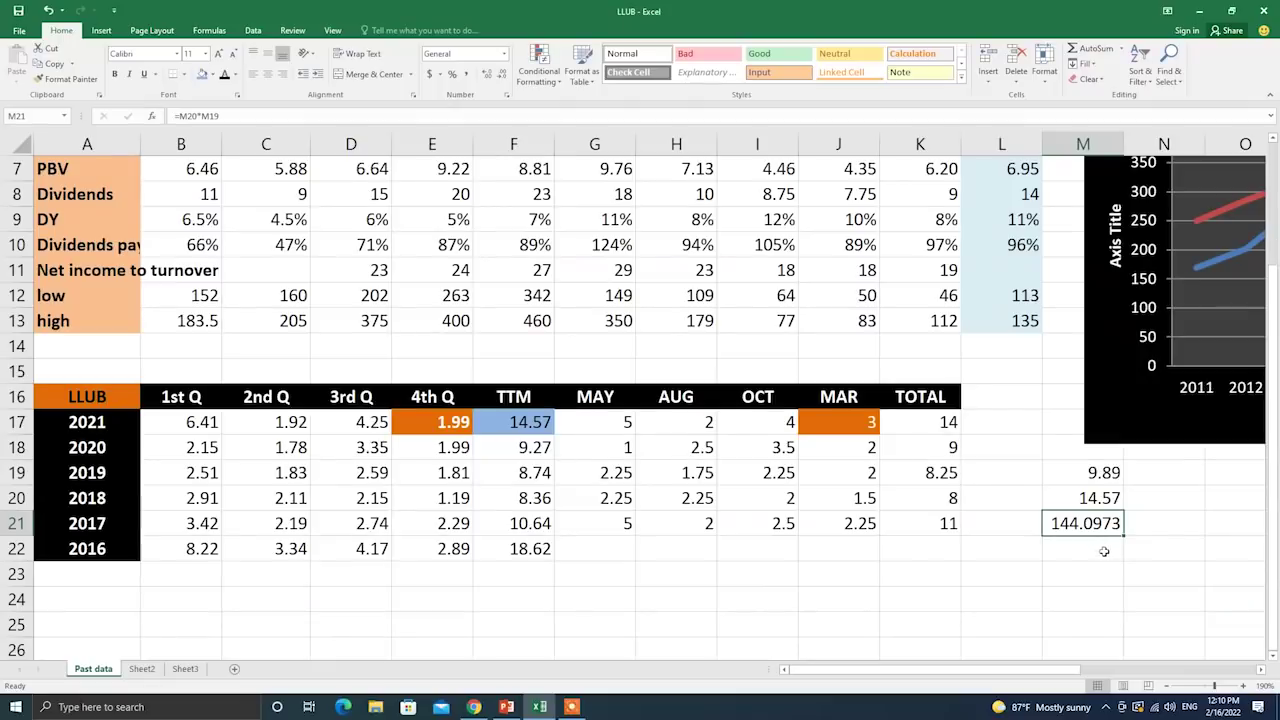
click(1164, 529)
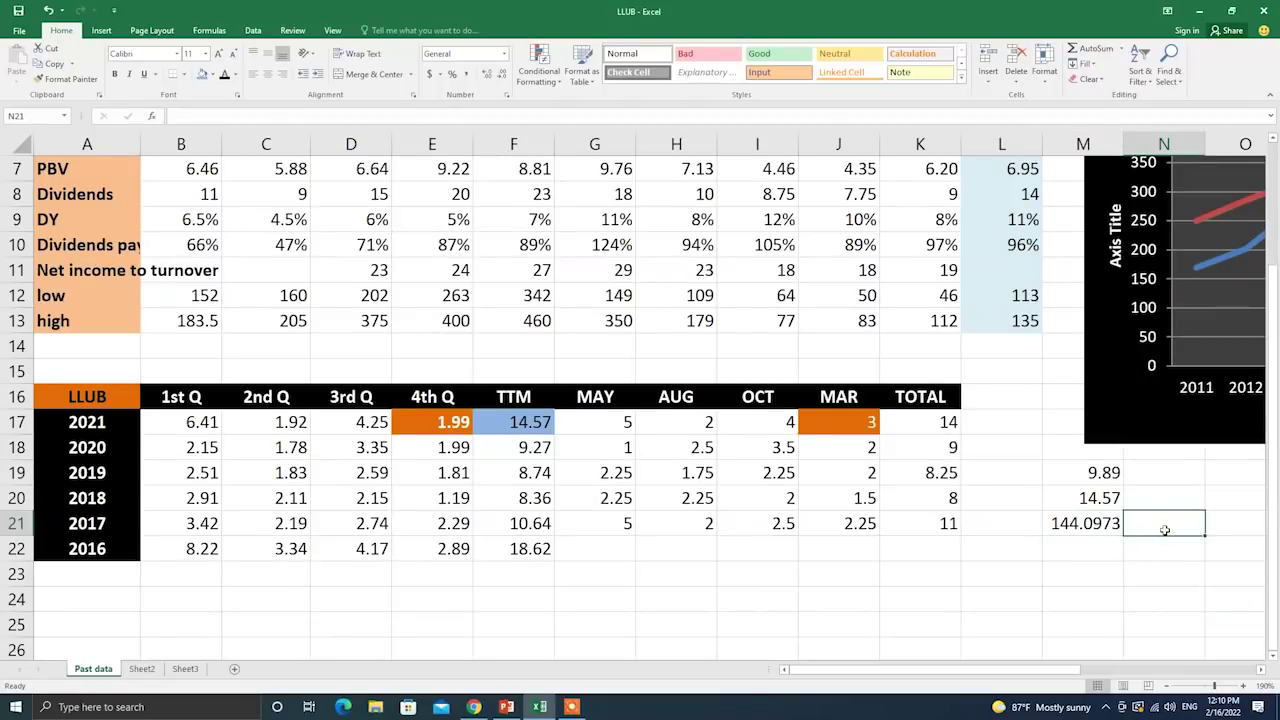
text(1)
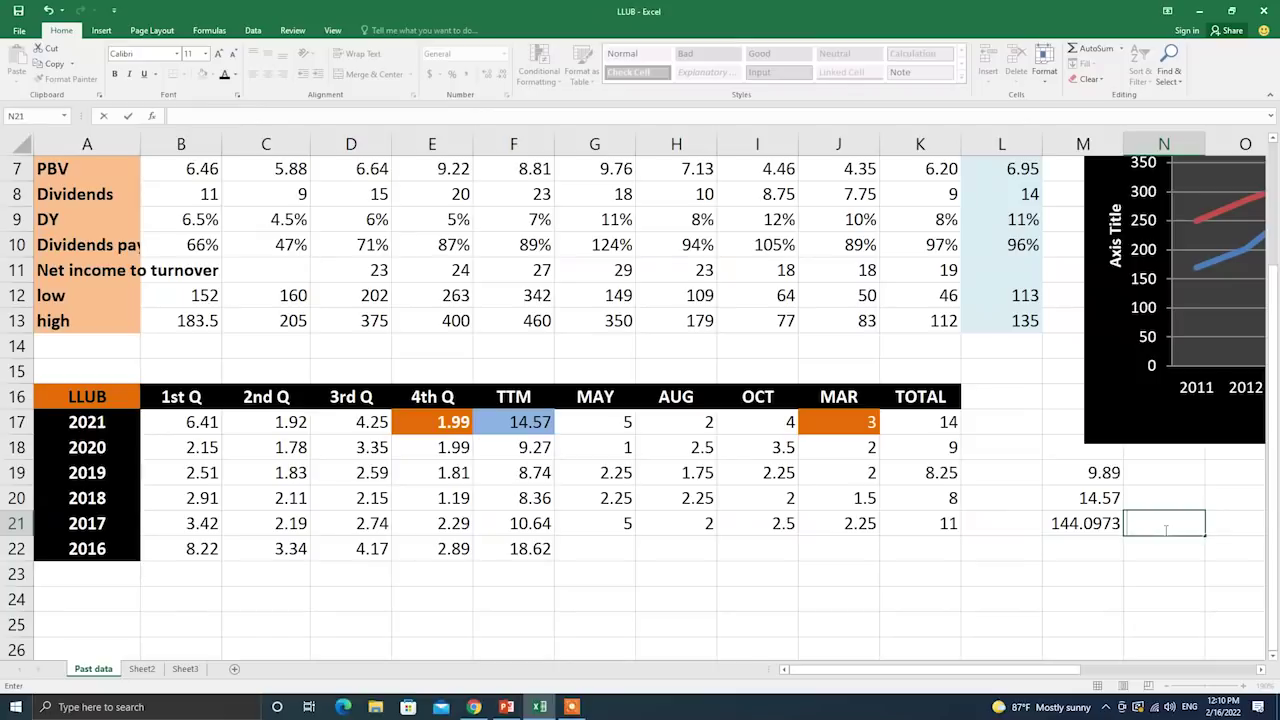
key(Return)
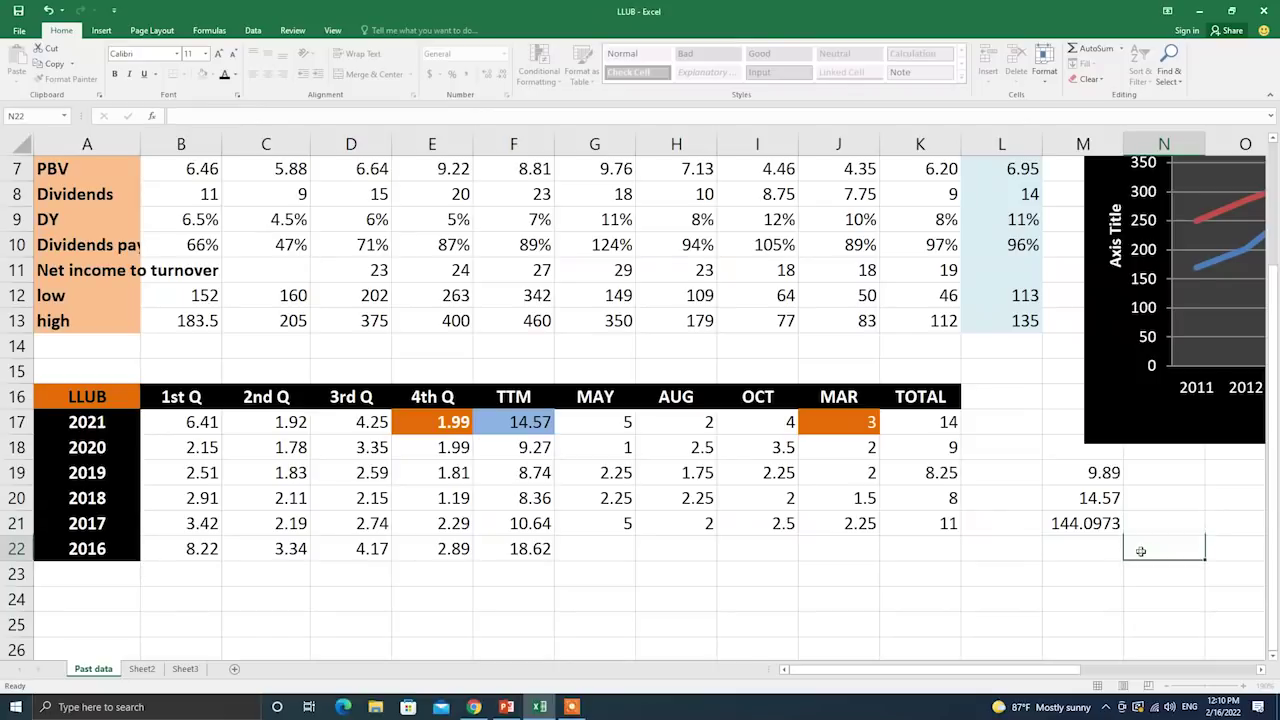
Examine the EPS vs MP chart for 2011 to 2021 beside the data table, and return to the table.
scroll(1066, 533, up, 2)
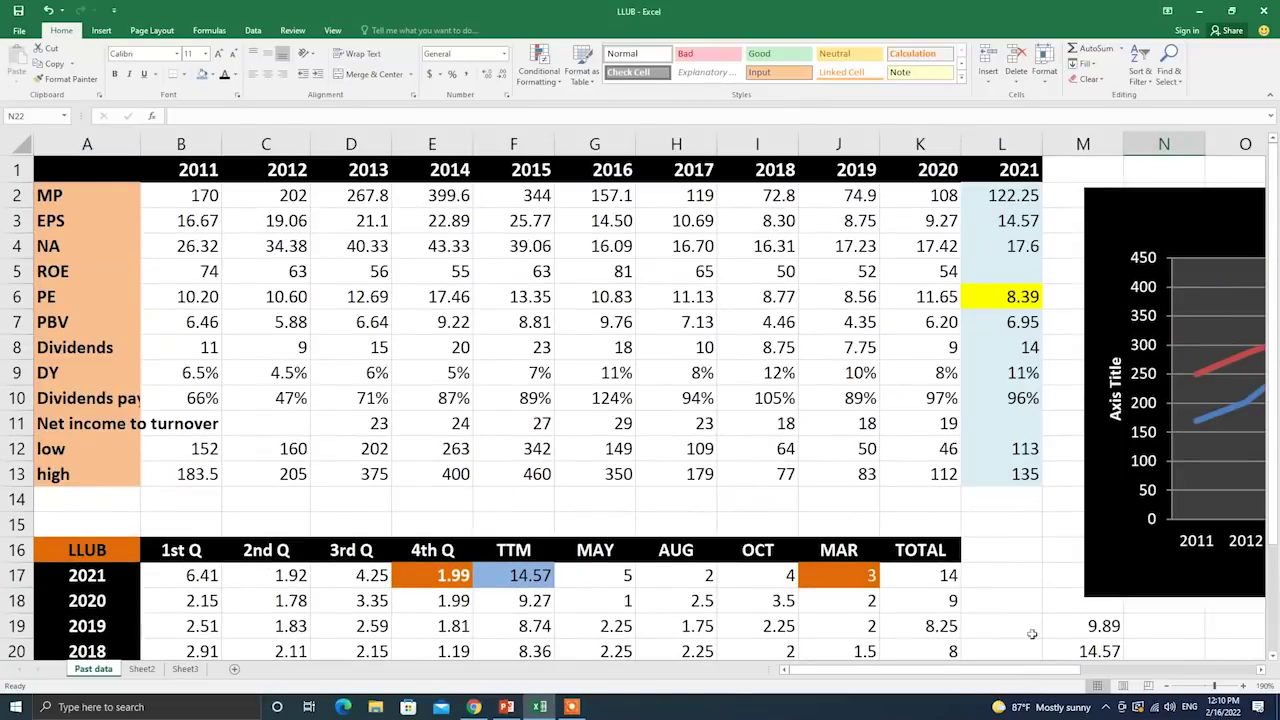
drag(1015, 679, 1148, 679)
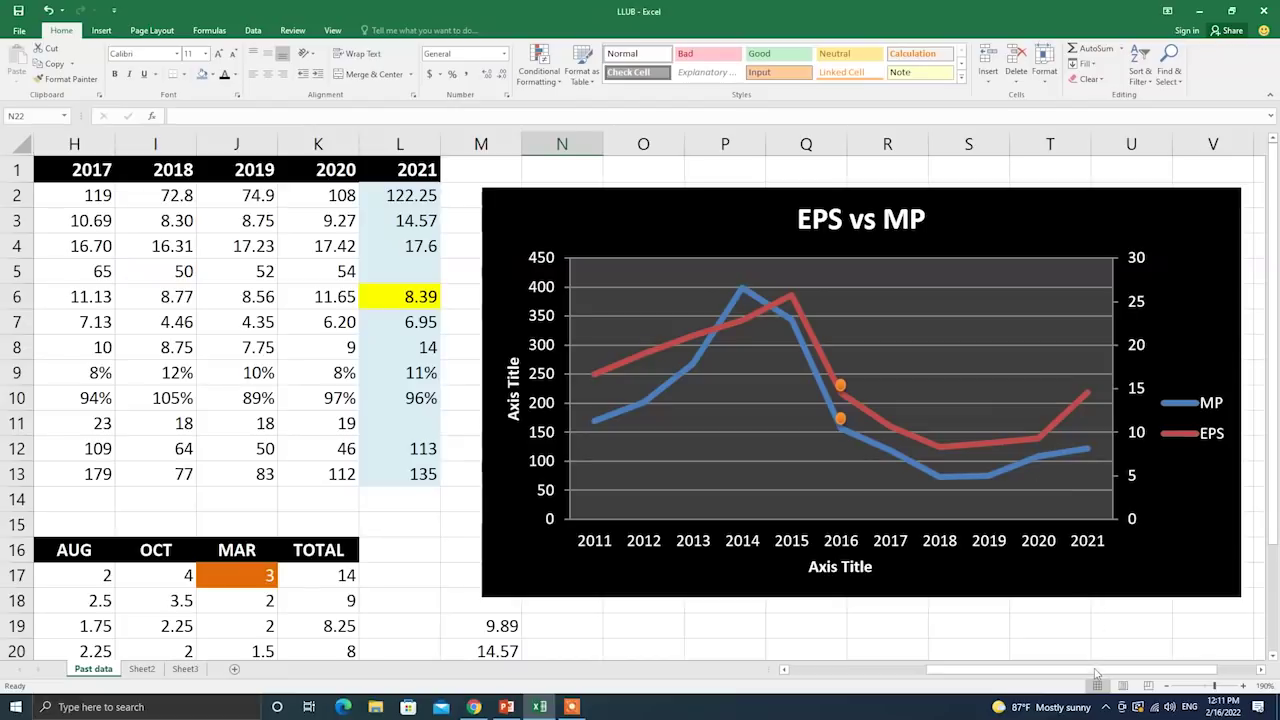
scroll(847, 507, left, 5)
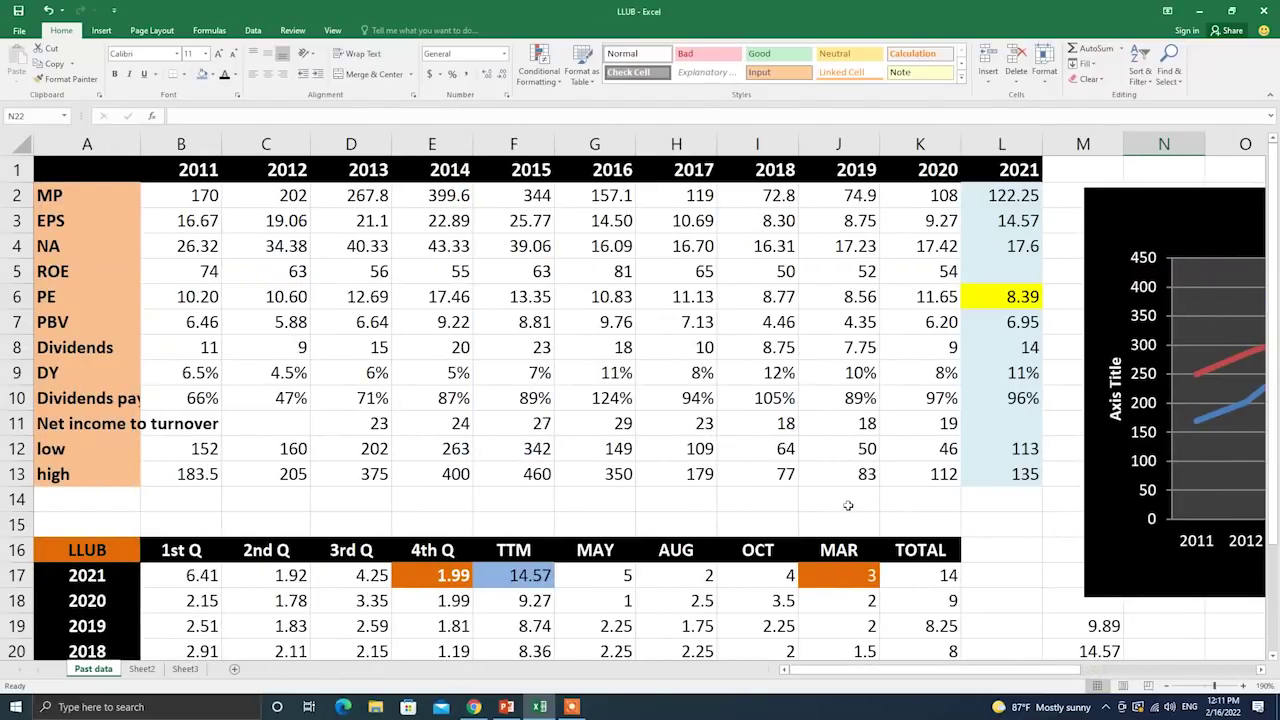
Switch to Chrome and examine the Chevron Lubricants Lanka monthly price chart on investing.com, including its split markers and recent trend channel.
click(474, 707)
click(411, 8)
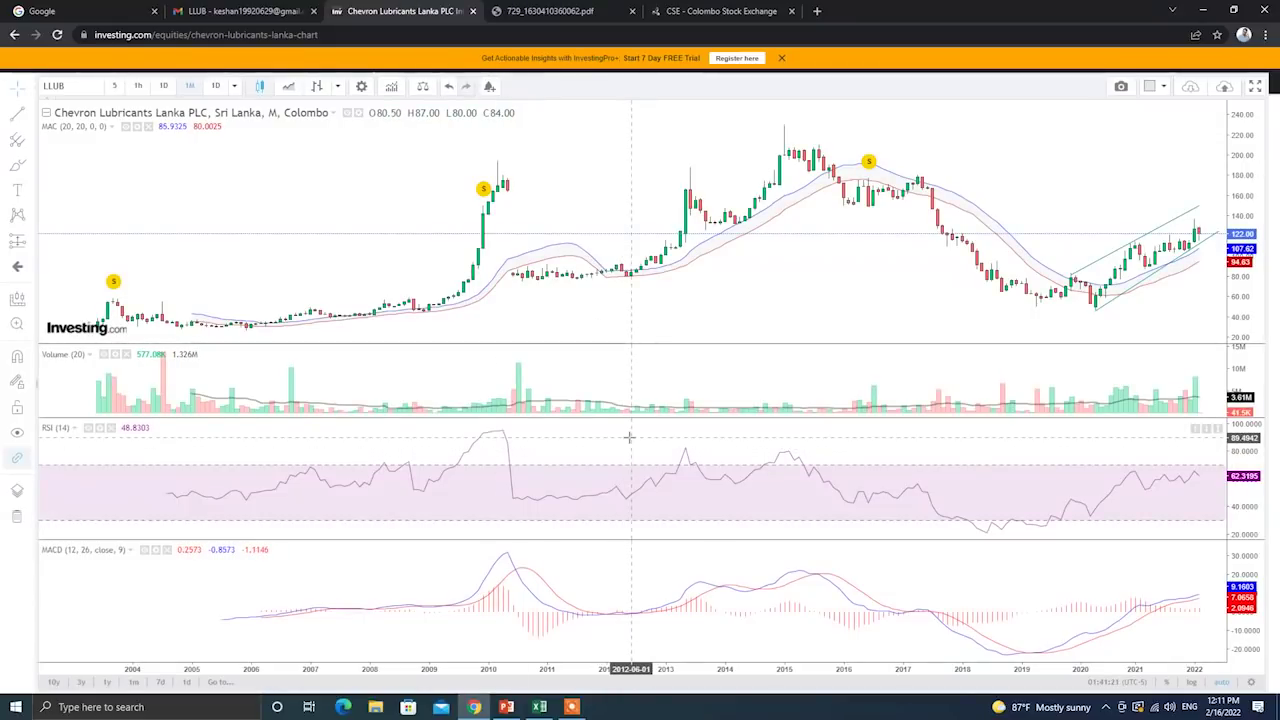
mouse_move(113, 284)
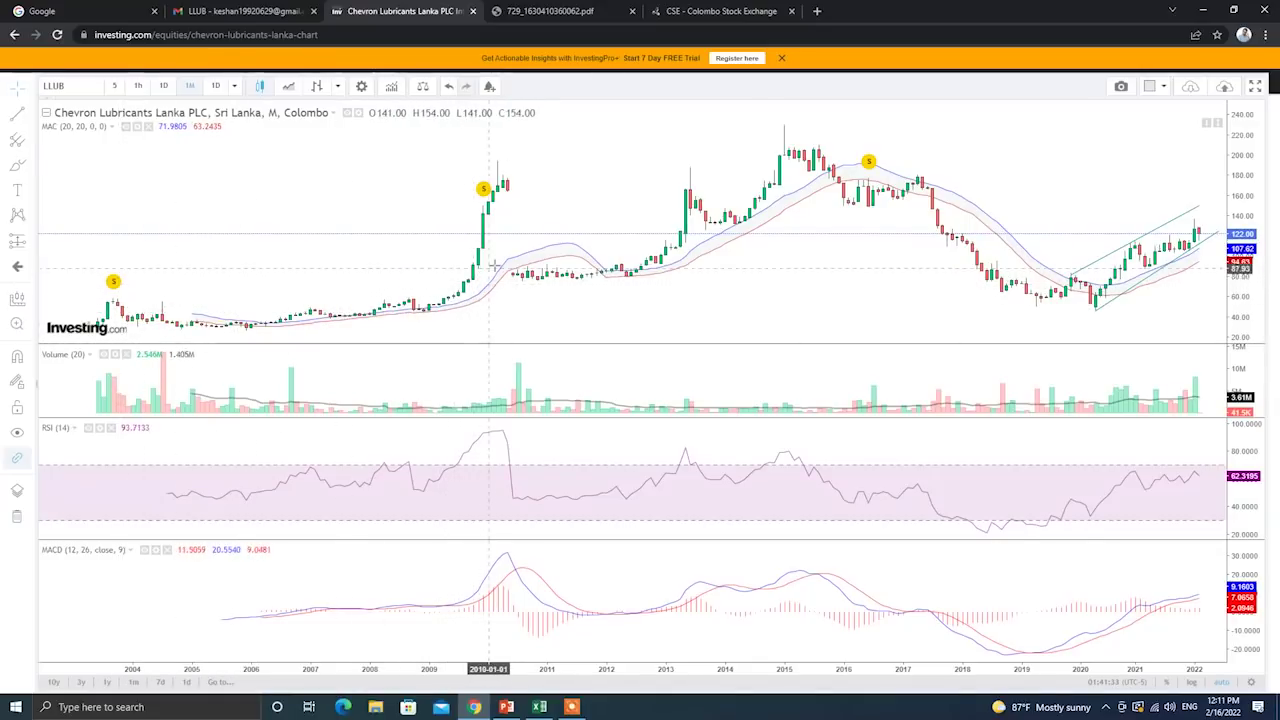
mouse_move(487, 196)
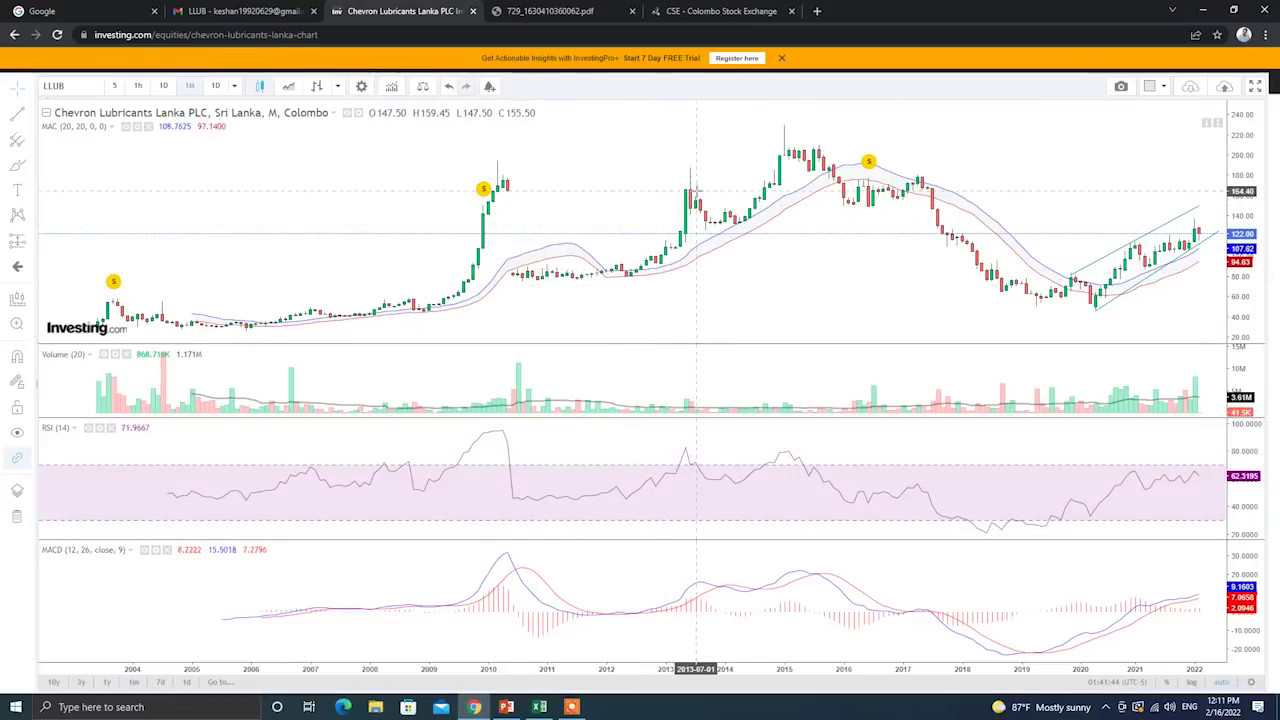
mouse_move(868, 163)
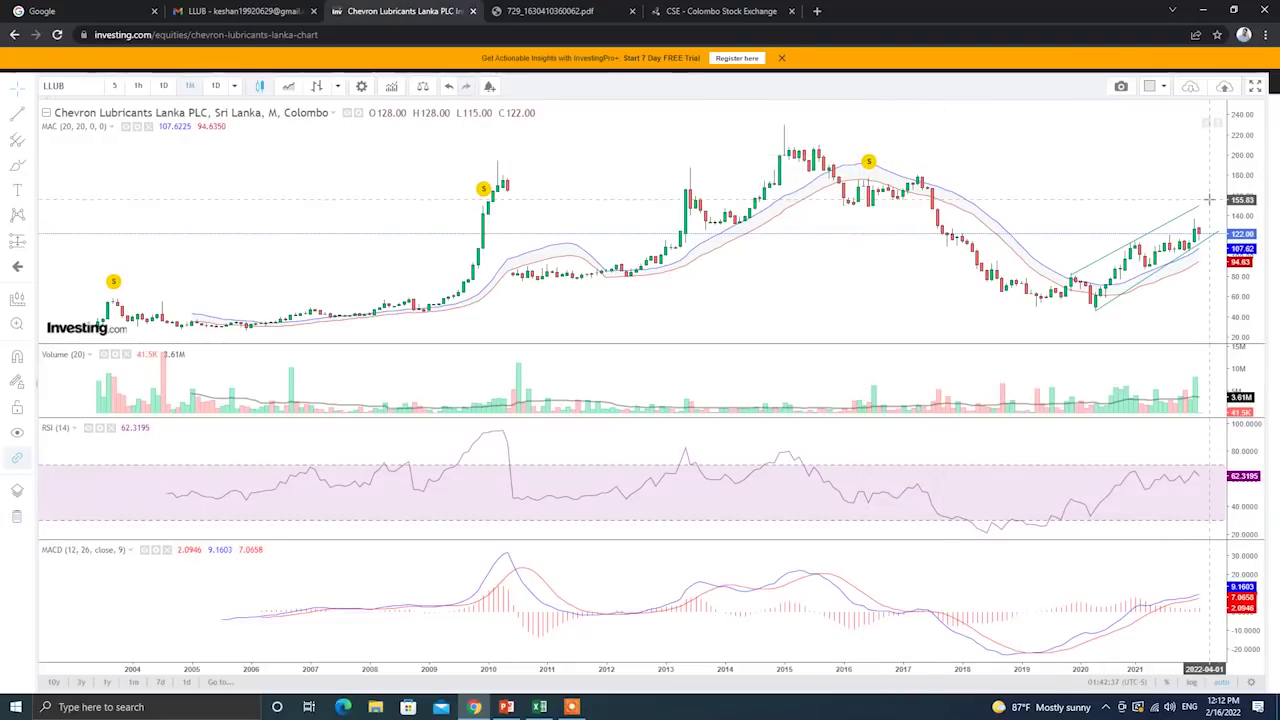
Switch back to Excel and review the EPS growth from 2011 to 2015 in B3:F3.
click(539, 707)
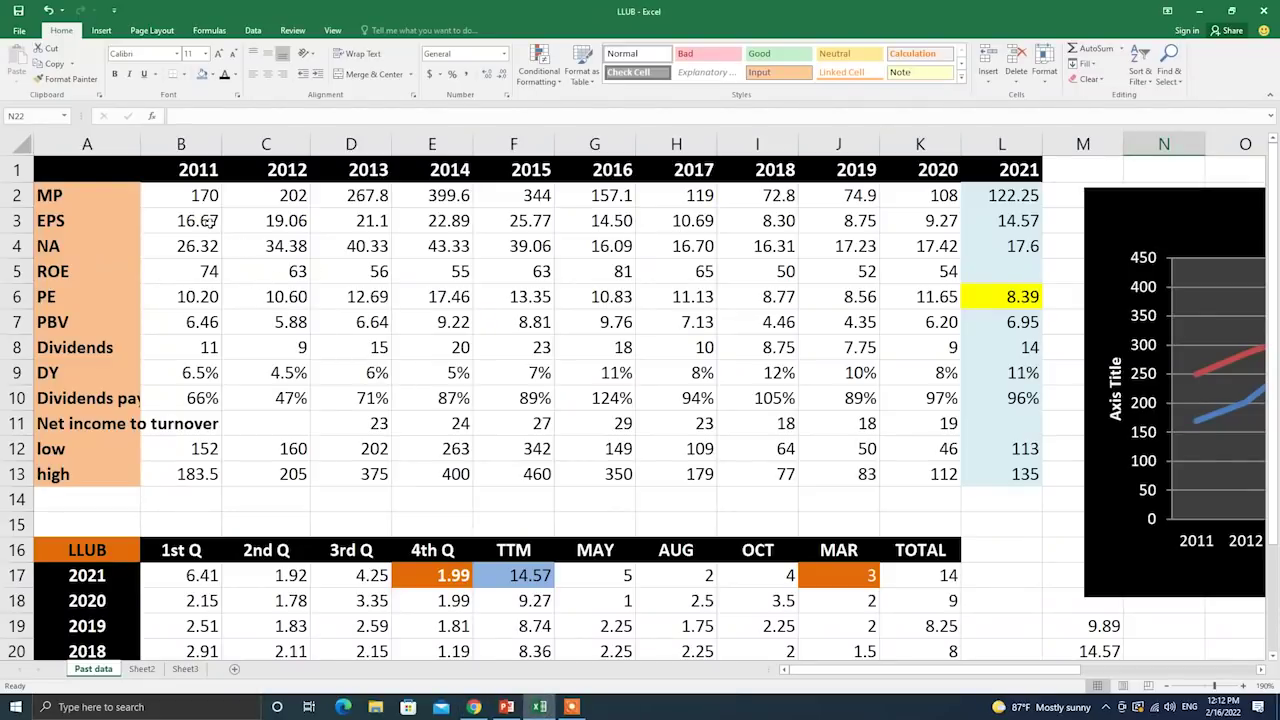
click(210, 222)
click(275, 221)
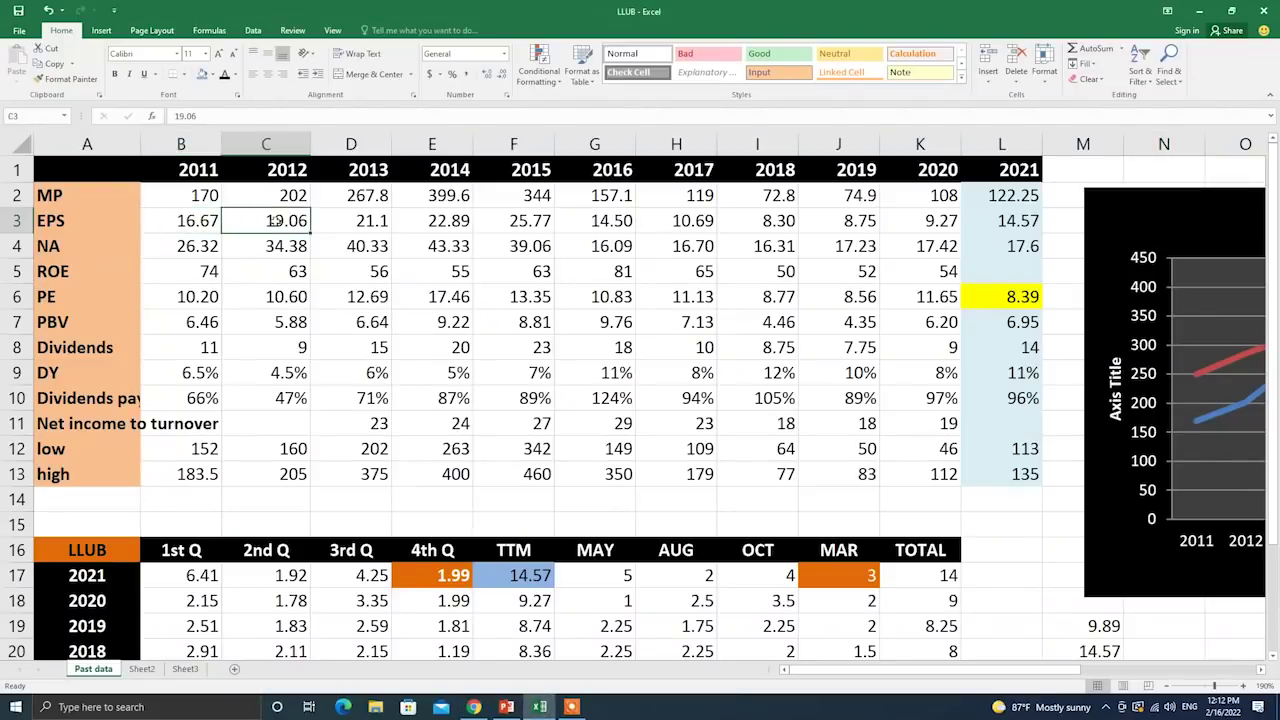
click(210, 222)
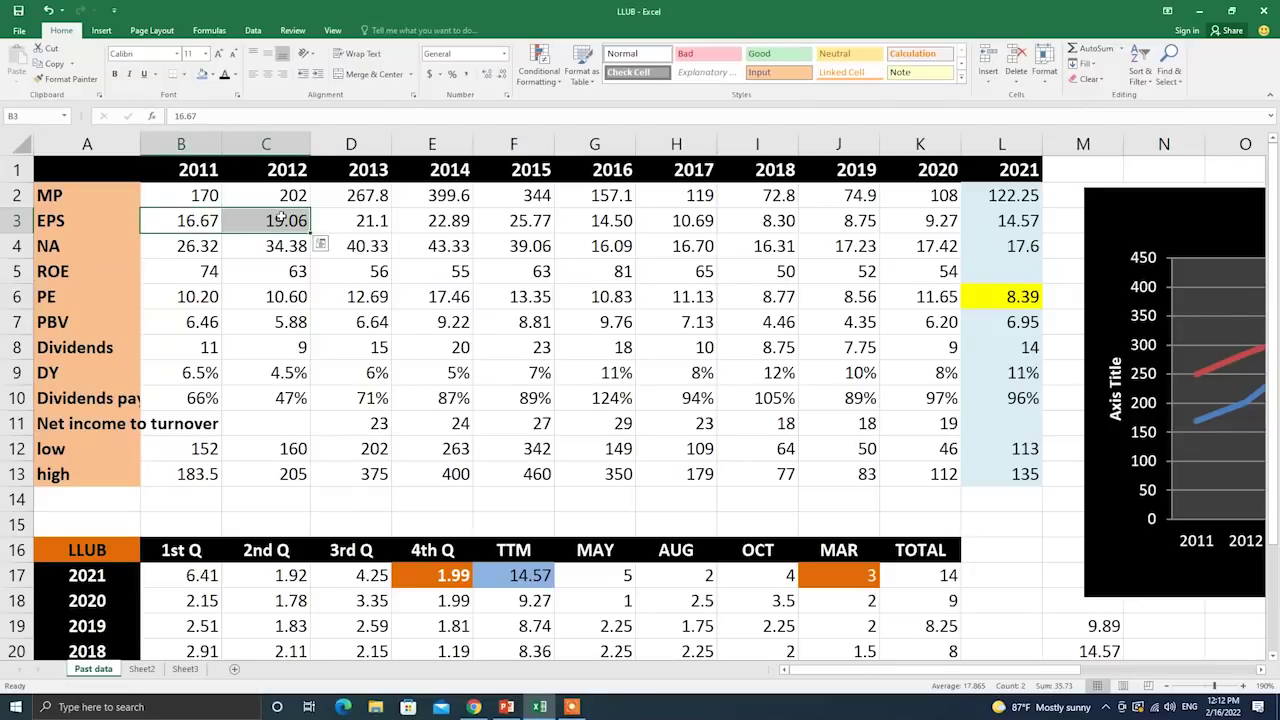
click(280, 220)
click(340, 220)
click(433, 221)
click(531, 228)
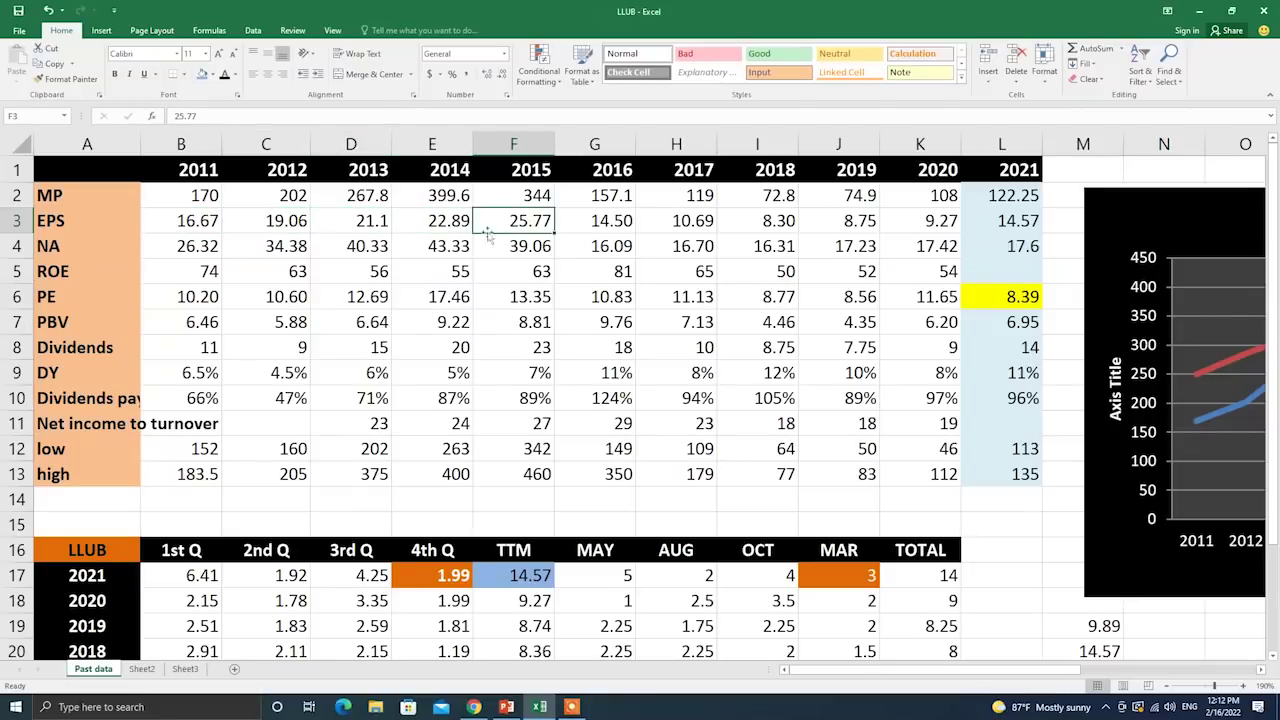
drag(191, 227, 493, 215)
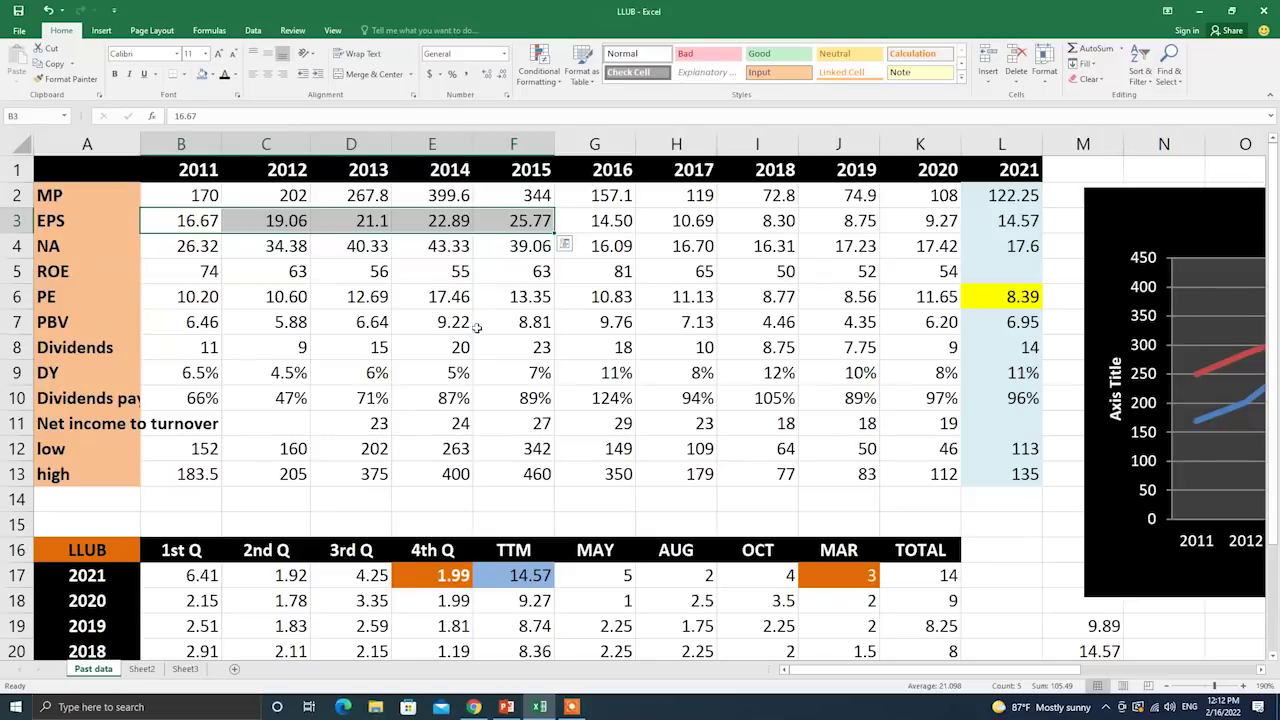
Review the EPS values from 2016 to 2021 in row 3, ending at the 2021 EPS in L3.
click(102, 221)
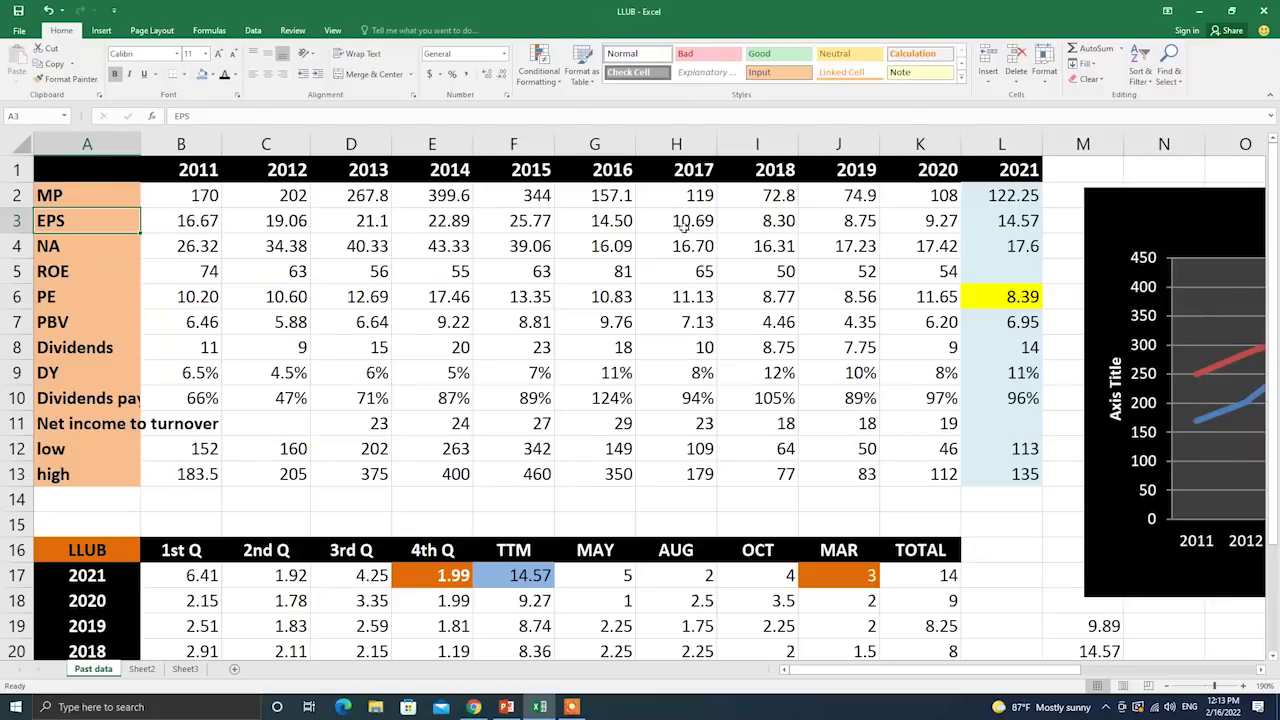
click(755, 224)
drag(632, 228, 738, 220)
click(766, 220)
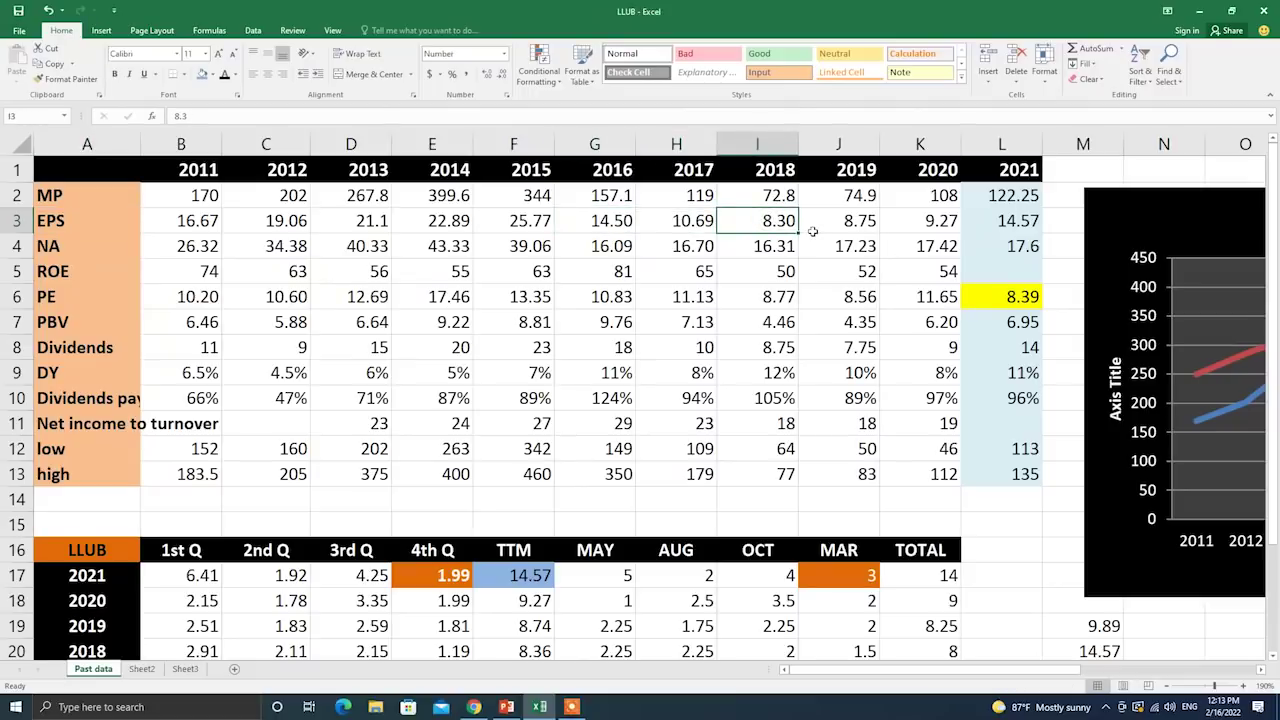
click(872, 226)
click(947, 231)
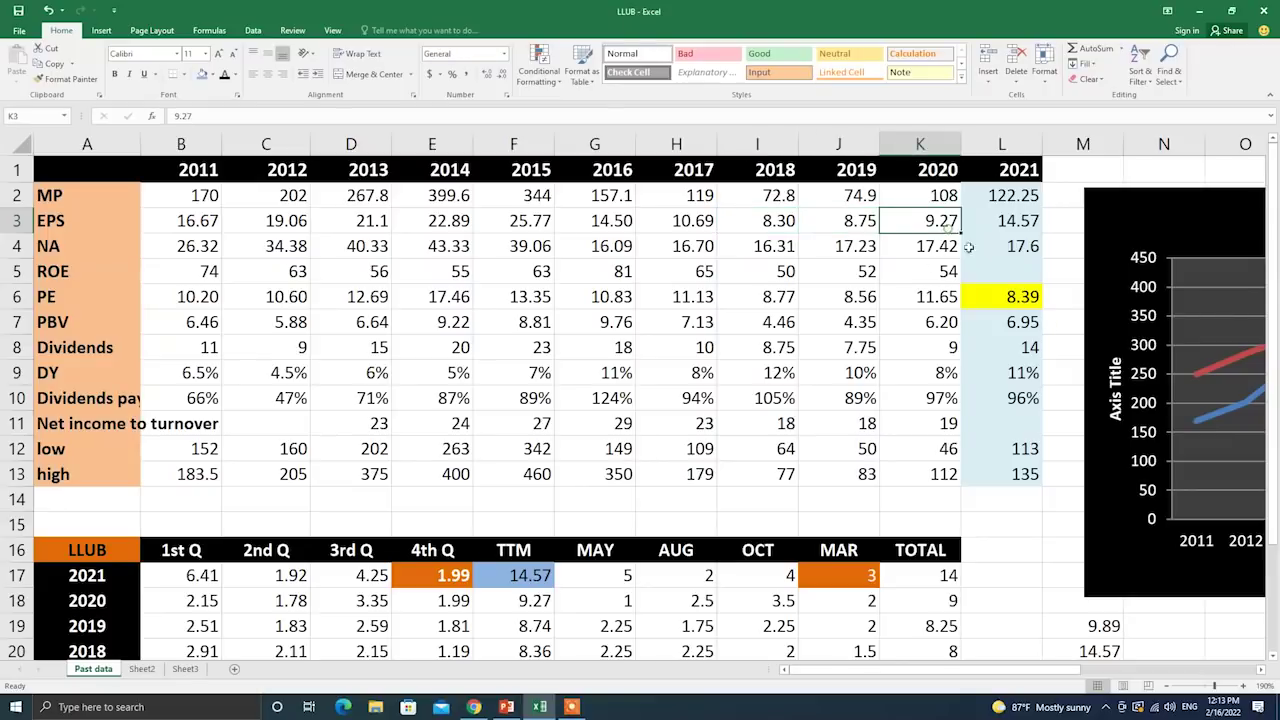
click(1012, 221)
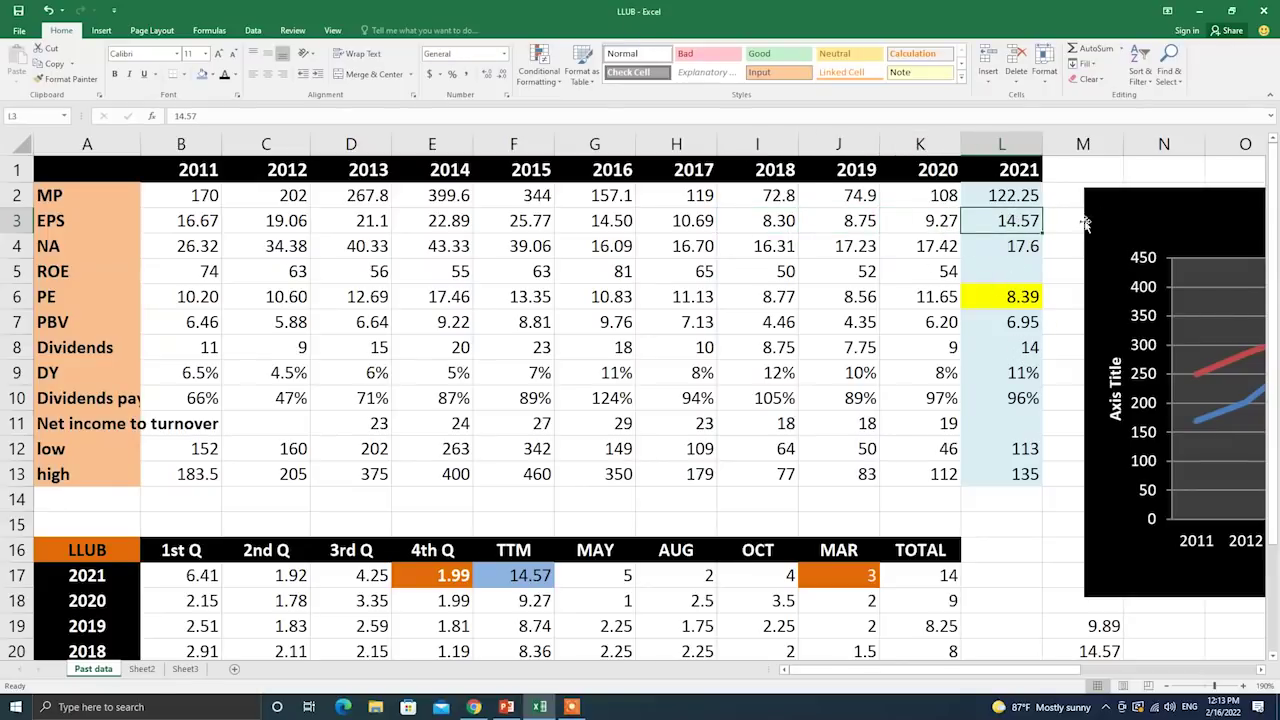
Compare the 2014 and 2015 EPS values in E3 and F3 with the 2021 EPS in L3.
click(1068, 228)
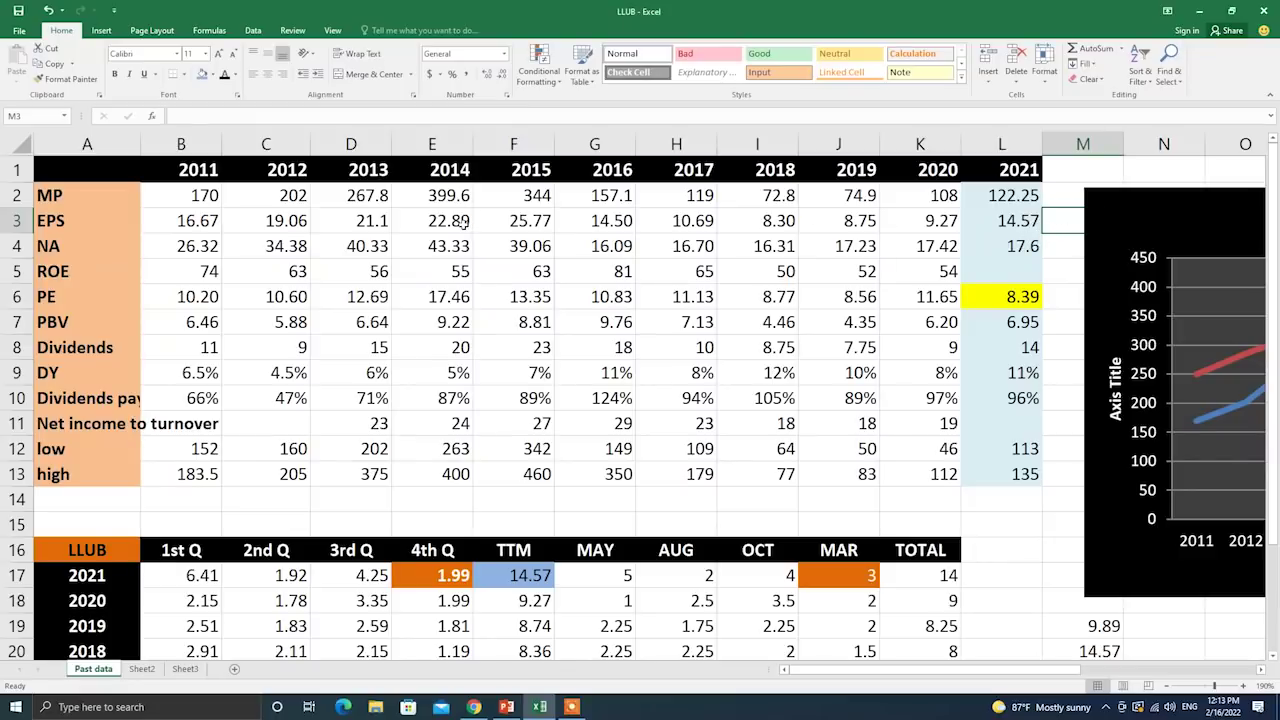
click(452, 224)
click(522, 224)
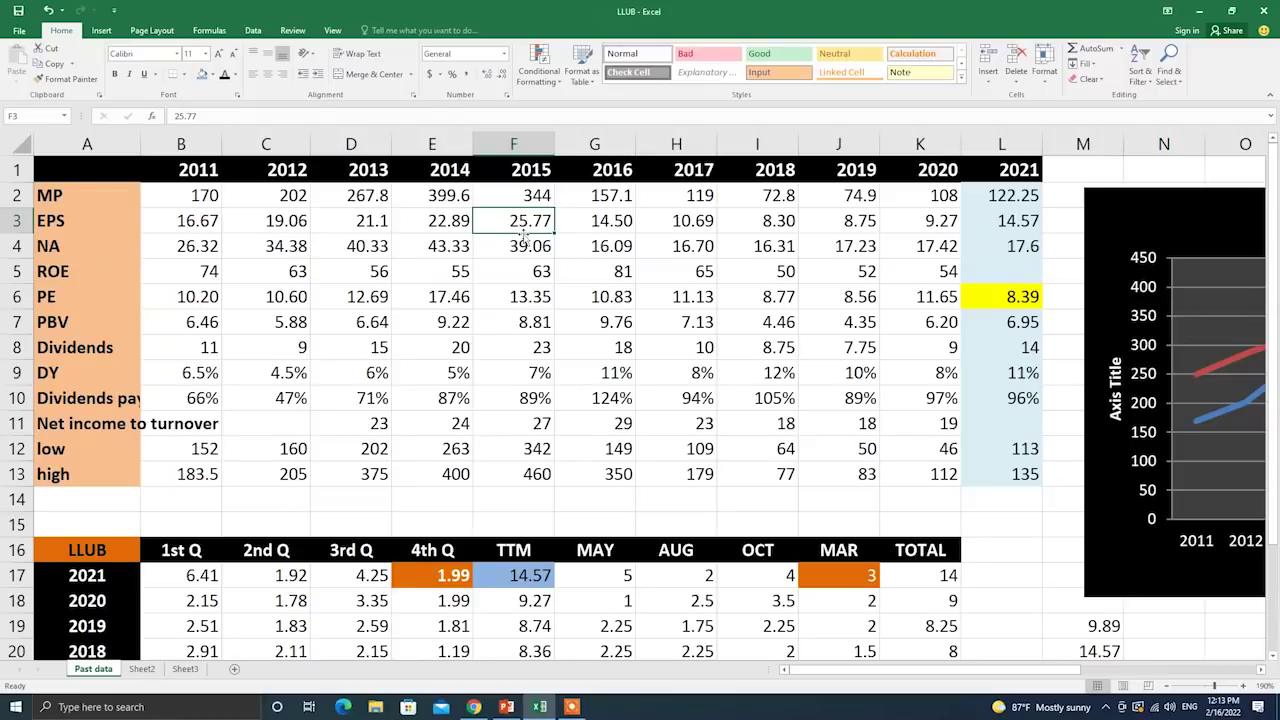
click(1002, 220)
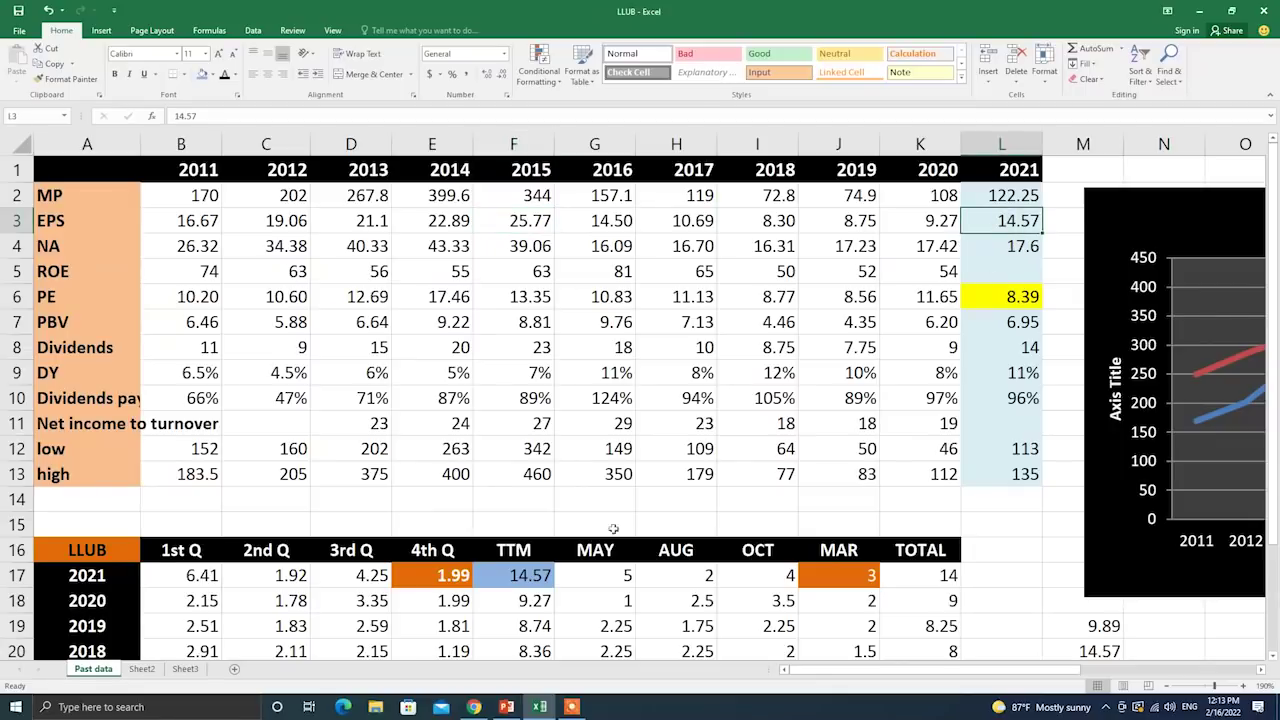
Switch to Chrome and examine the February upload dates of the year-end statements among Chevron Lubricants Lanka's quarterly reports on the CSE site.
click(474, 705)
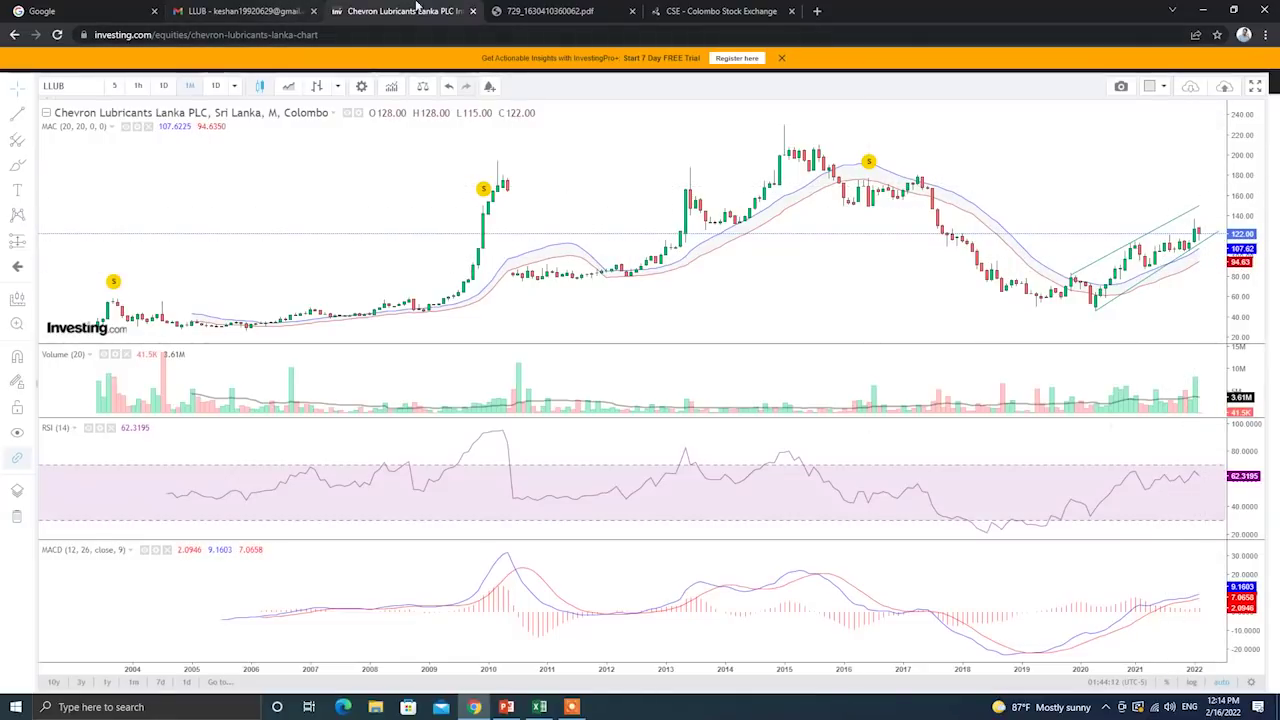
click(605, 11)
click(720, 11)
scroll(645, 435, down, 5)
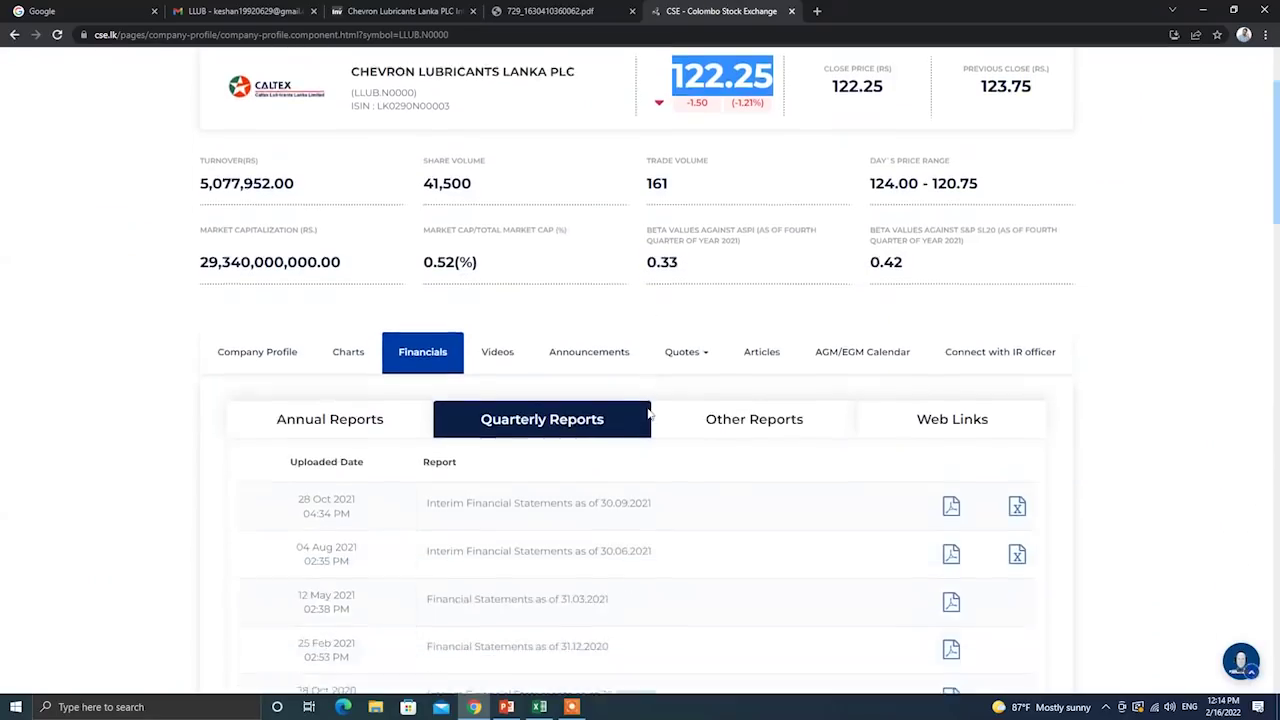
scroll(498, 428, down, 1)
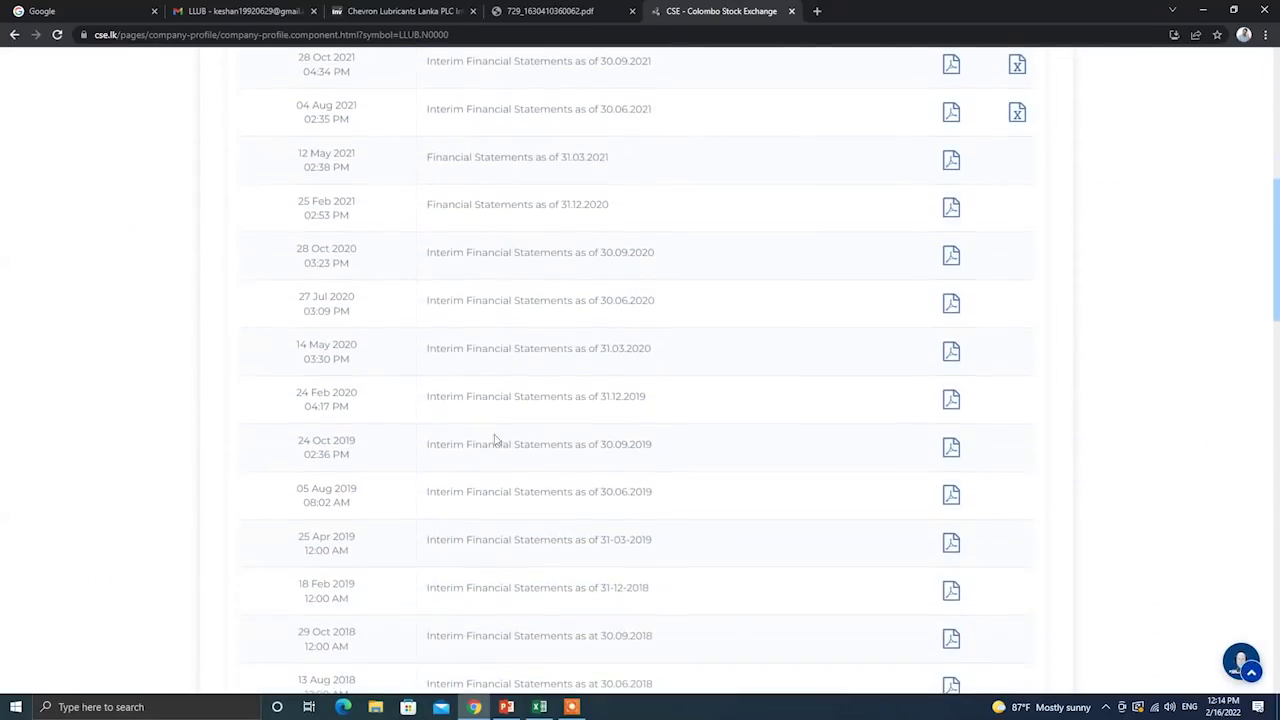
scroll(400, 475, down, 1)
drag(357, 516, 280, 517)
scroll(423, 534, up, 2)
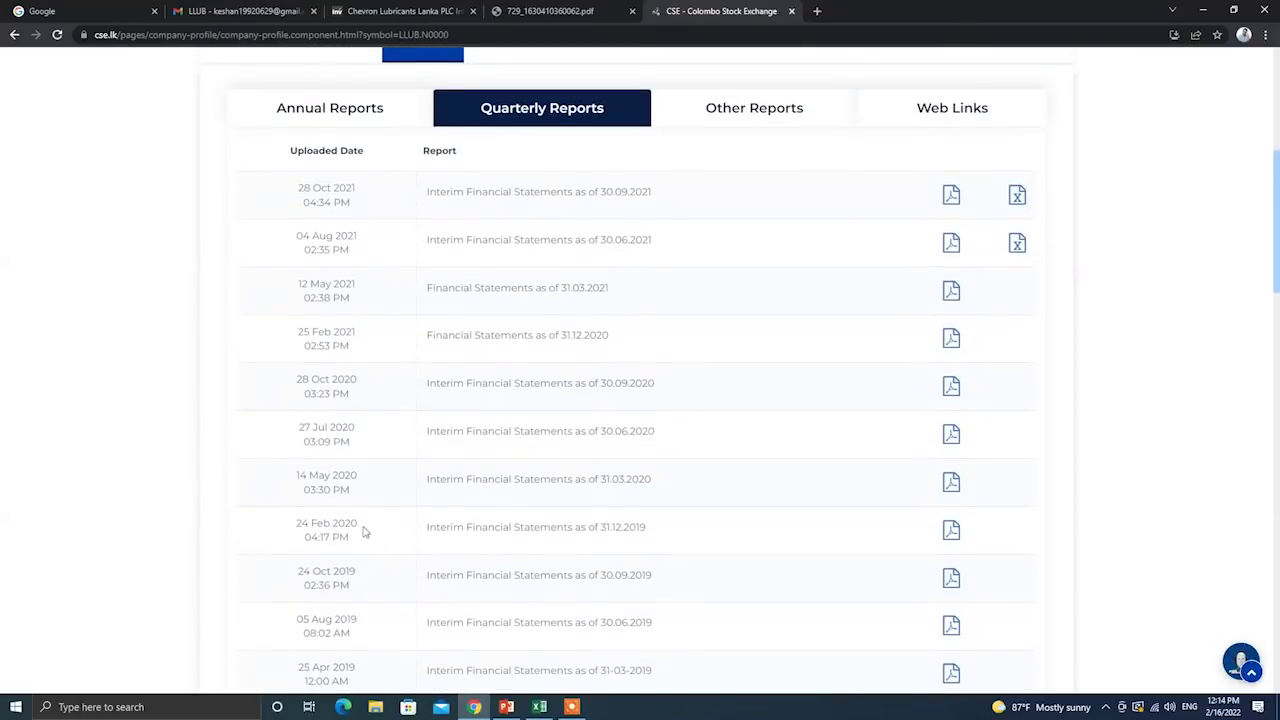
drag(363, 527, 264, 528)
drag(369, 337, 277, 337)
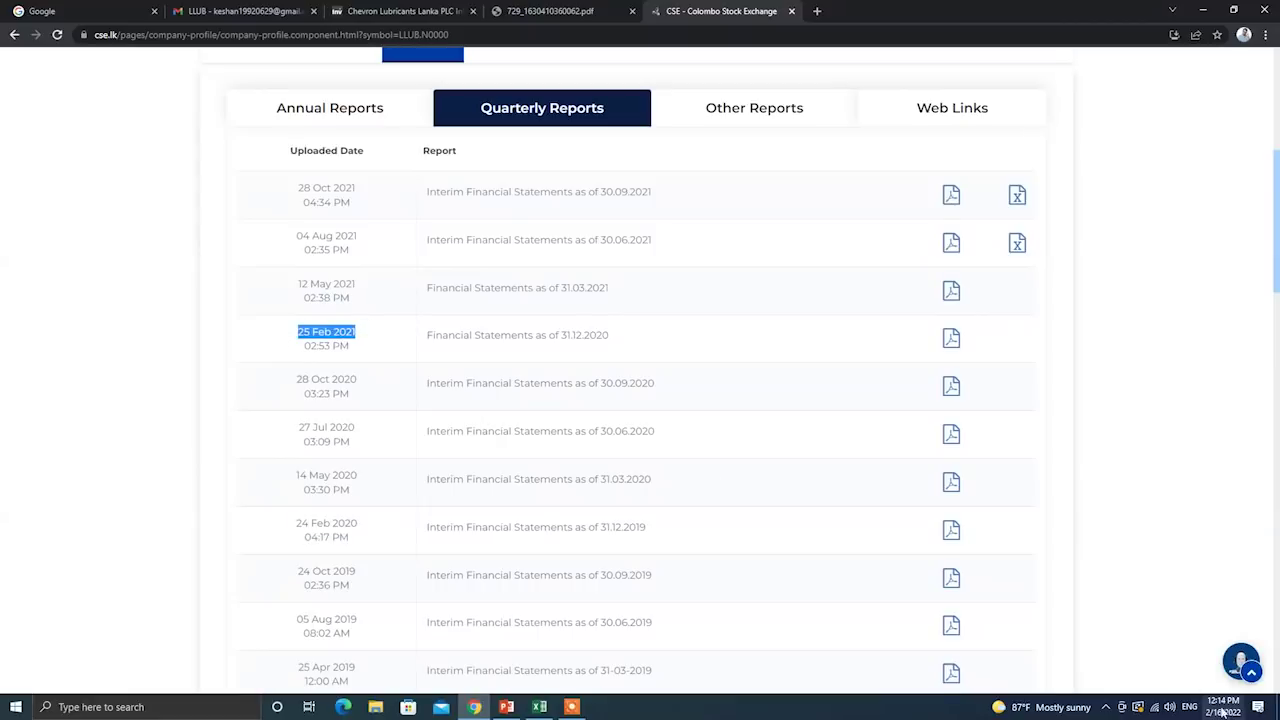
mouse_move(1229, 714)
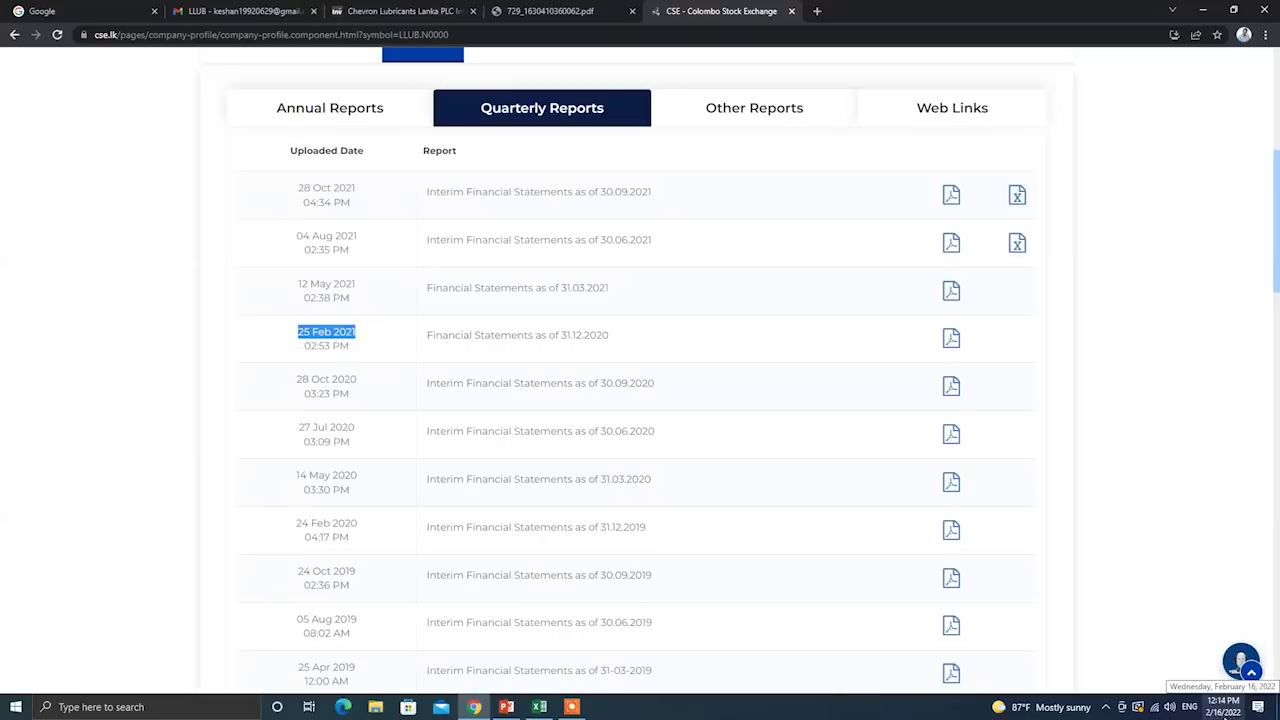
scroll(971, 606, up, 3)
scroll(966, 607, up, 2)
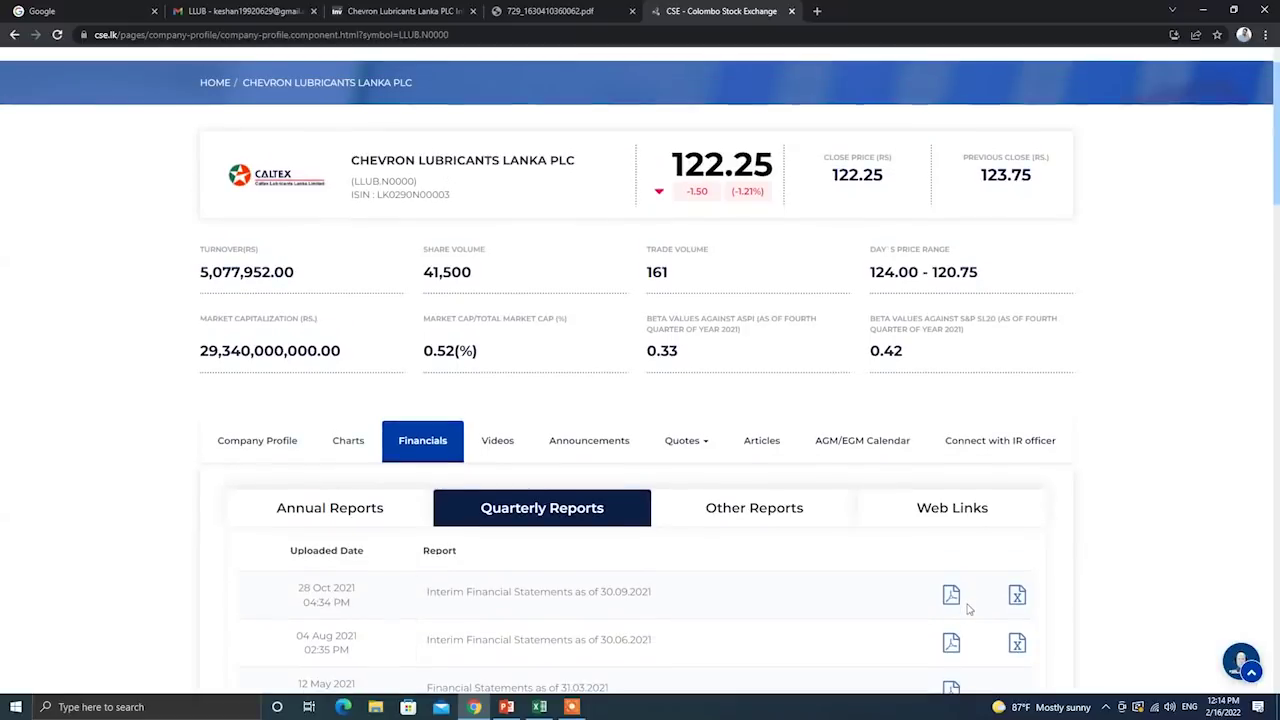
scroll(970, 610, up, 1)
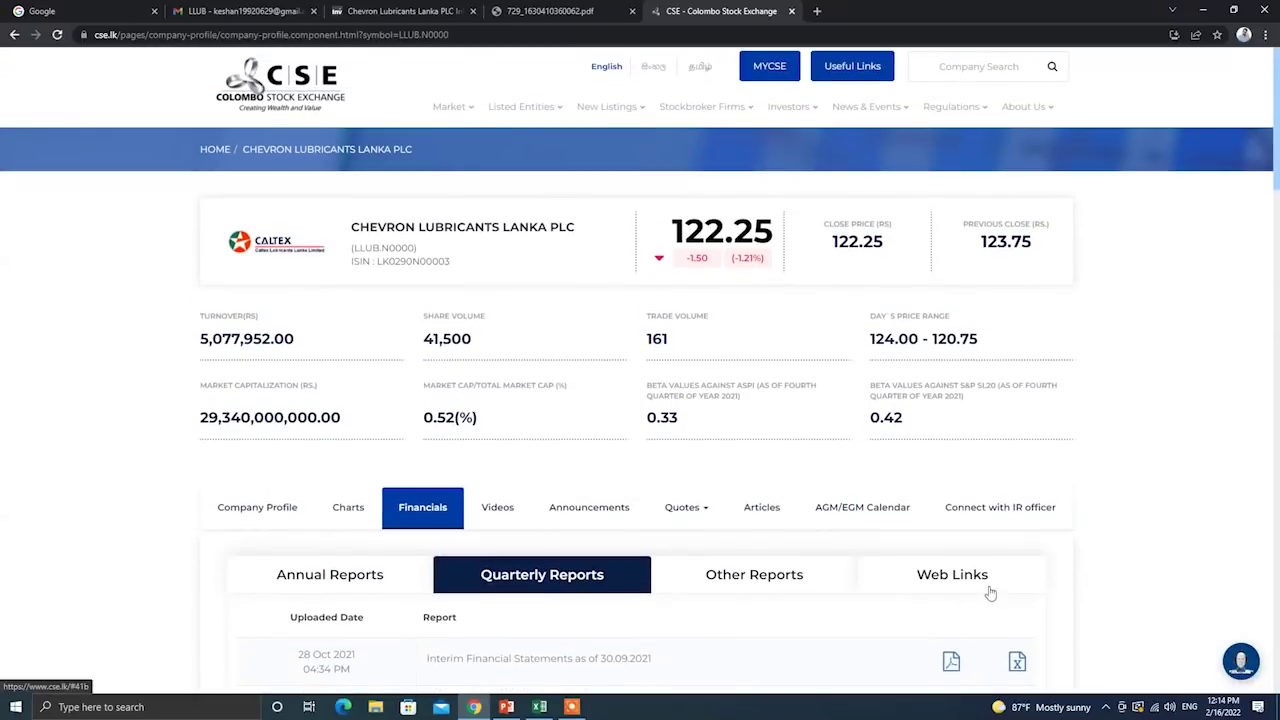
Switch back to Excel and review the fair price calculation in M21.
click(538, 707)
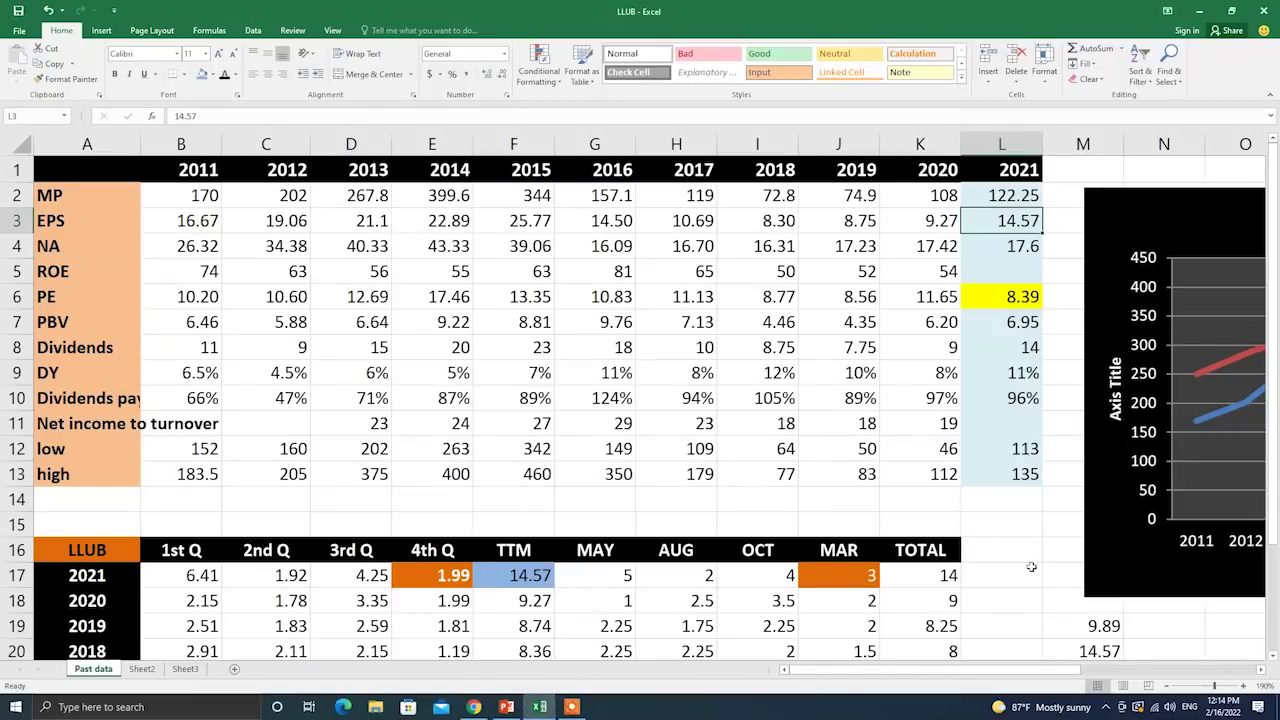
scroll(1040, 555, down, 3)
click(1145, 450)
click(1083, 450)
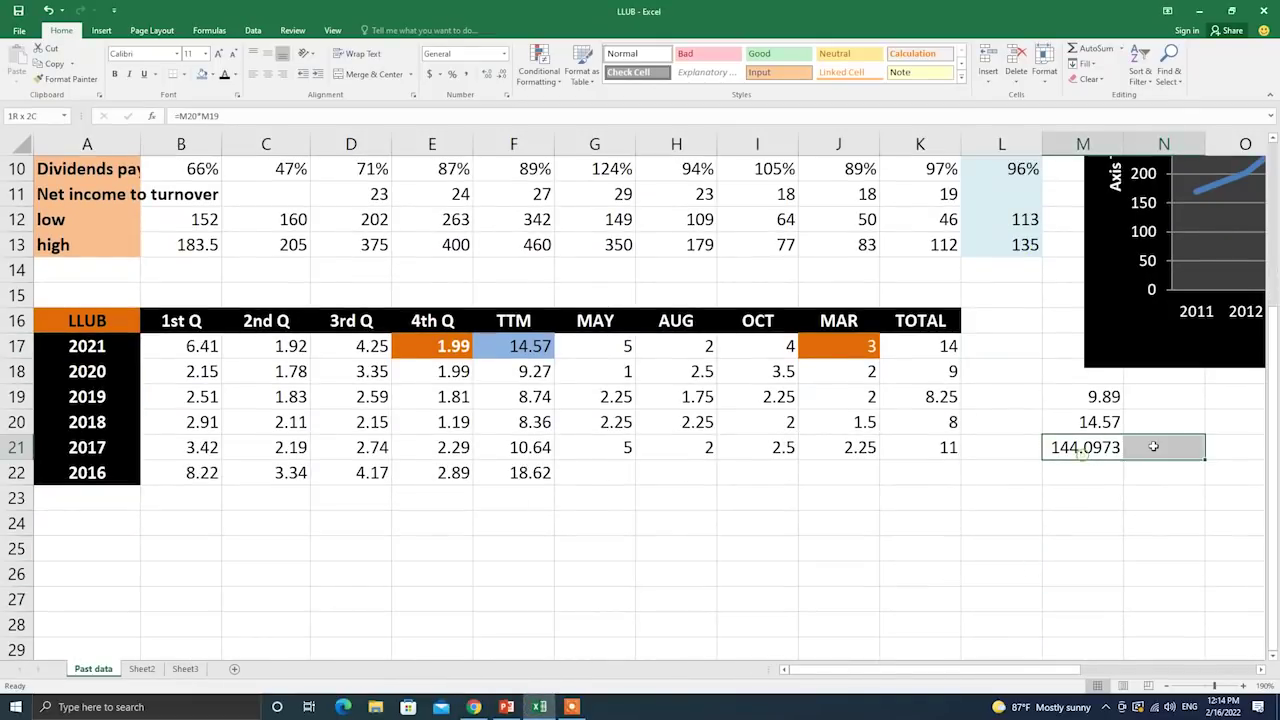
Compare the 2014 and 2016 market prices in row 2 with the 2016 and 2021 EPS values in row 3.
scroll(972, 546, up, 3)
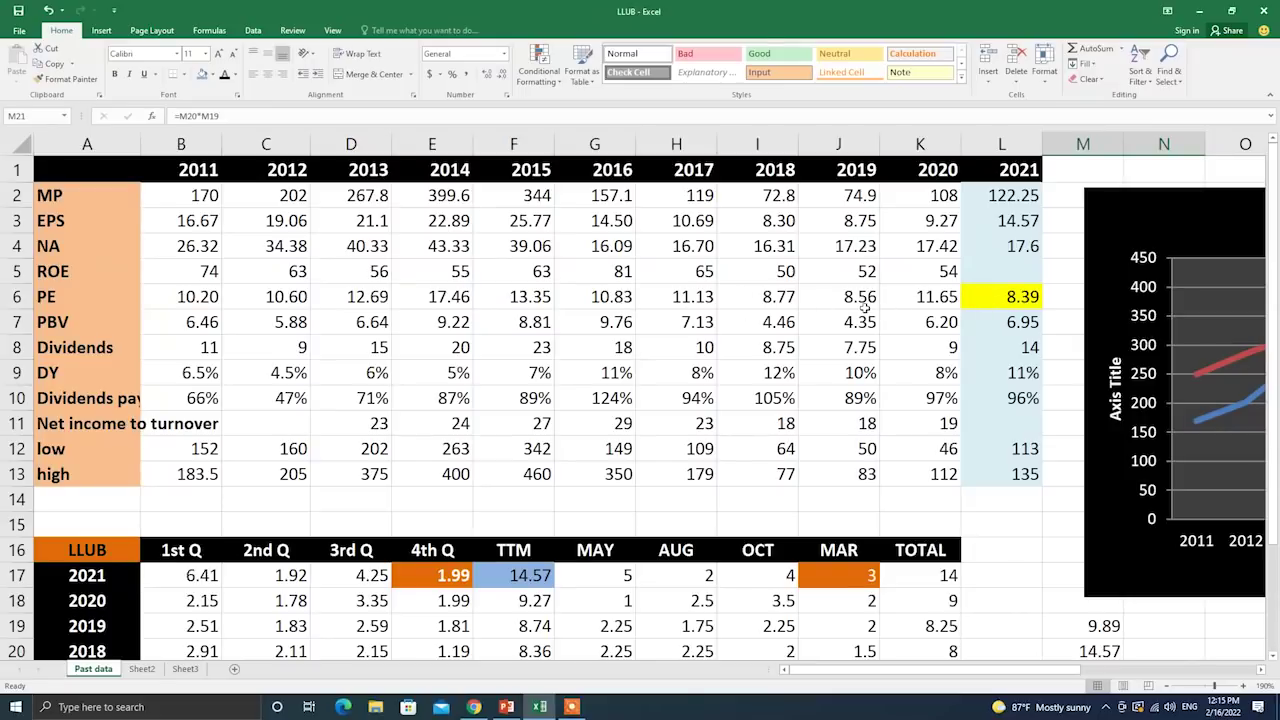
click(440, 200)
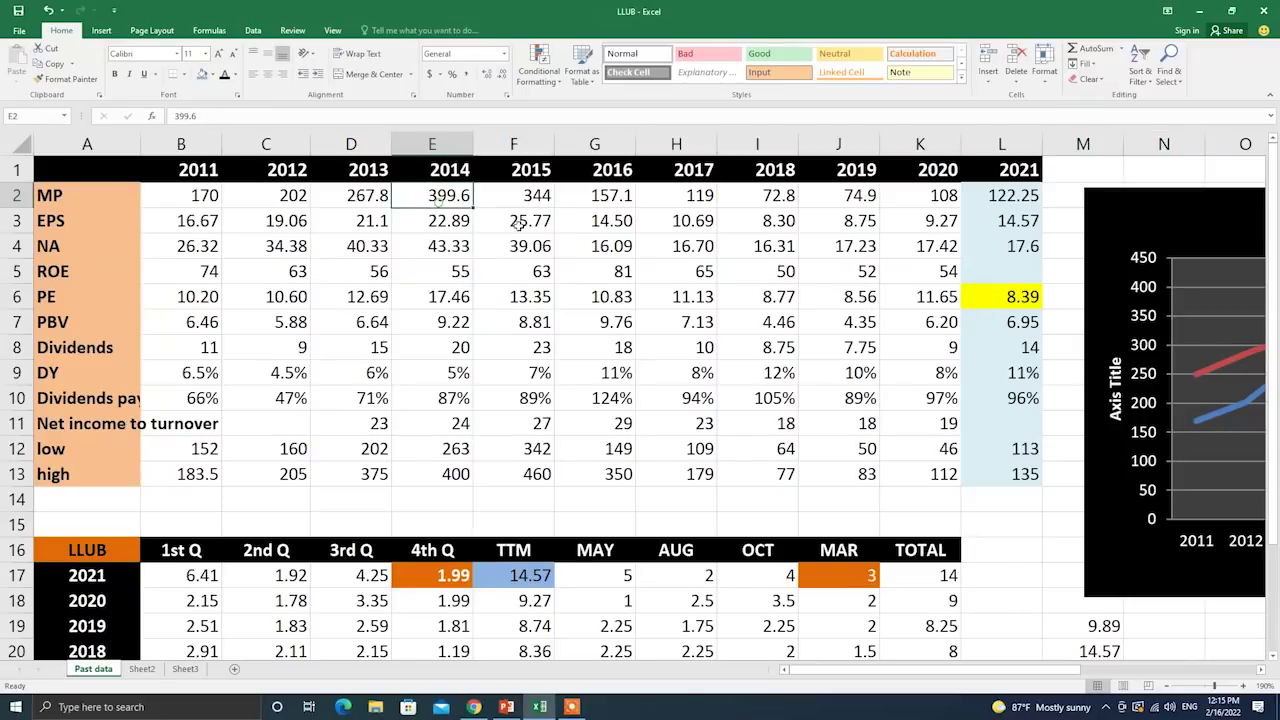
click(566, 200)
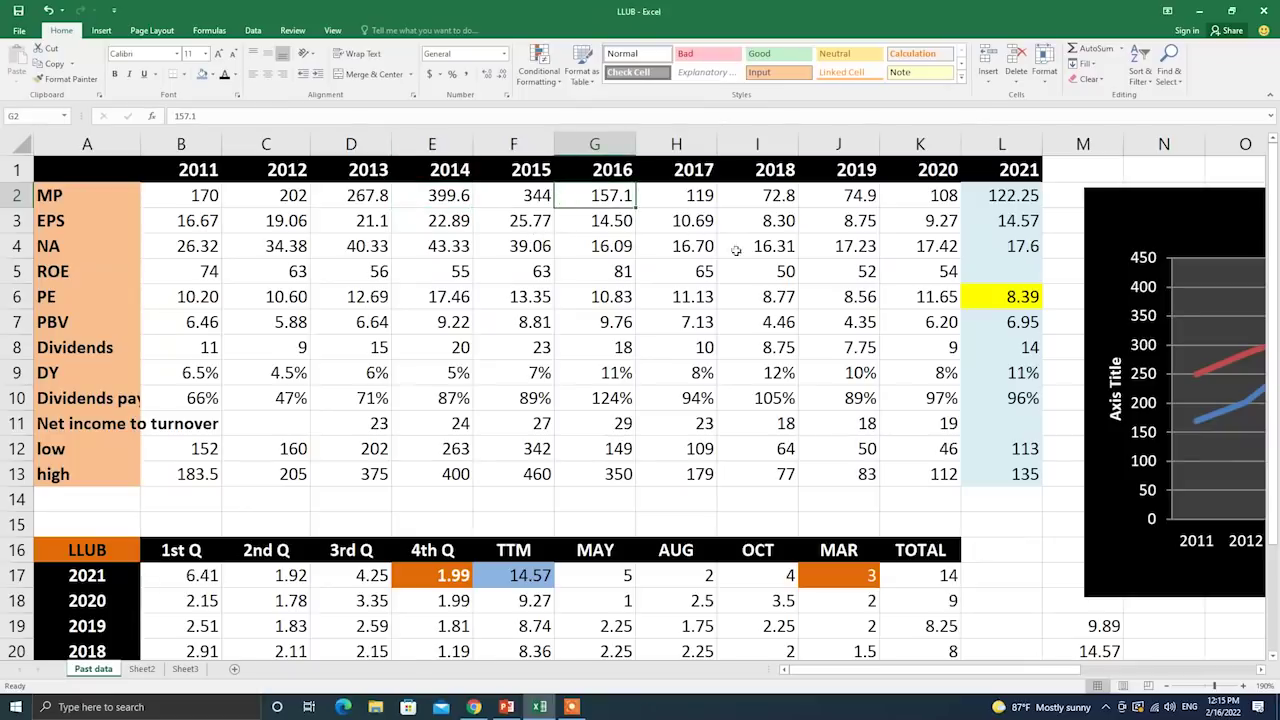
click(1012, 222)
click(626, 224)
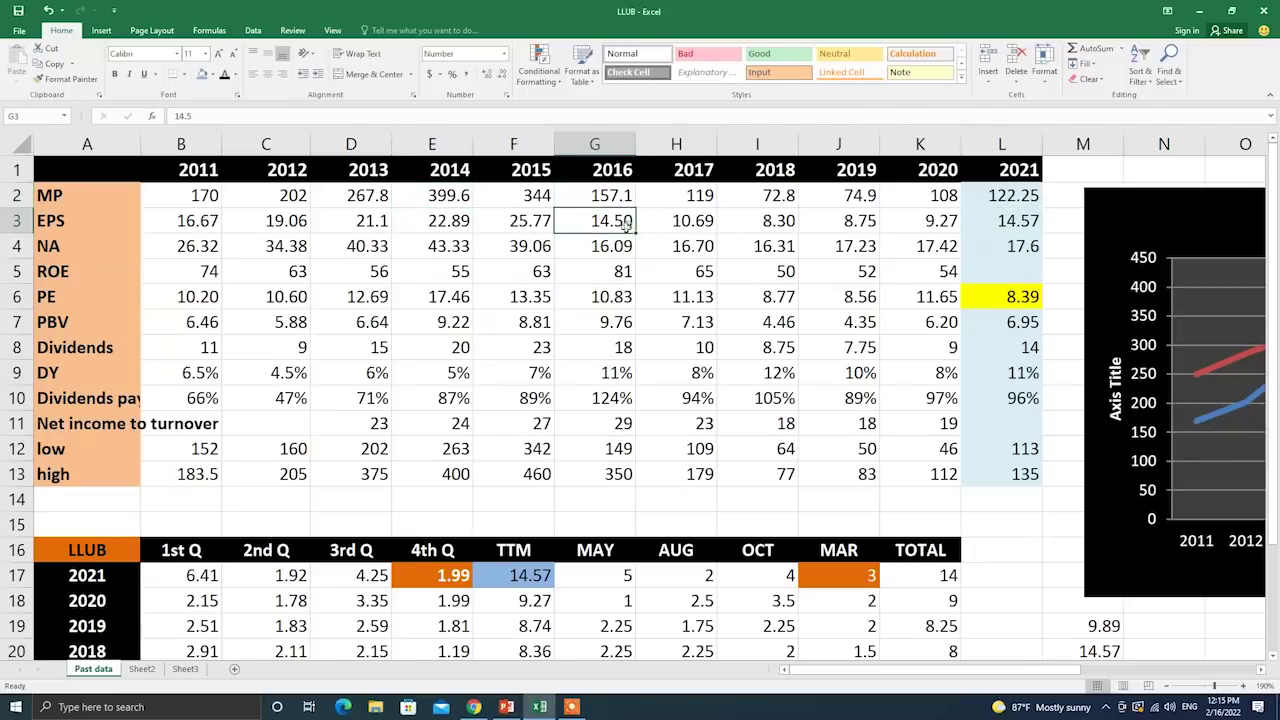
click(622, 198)
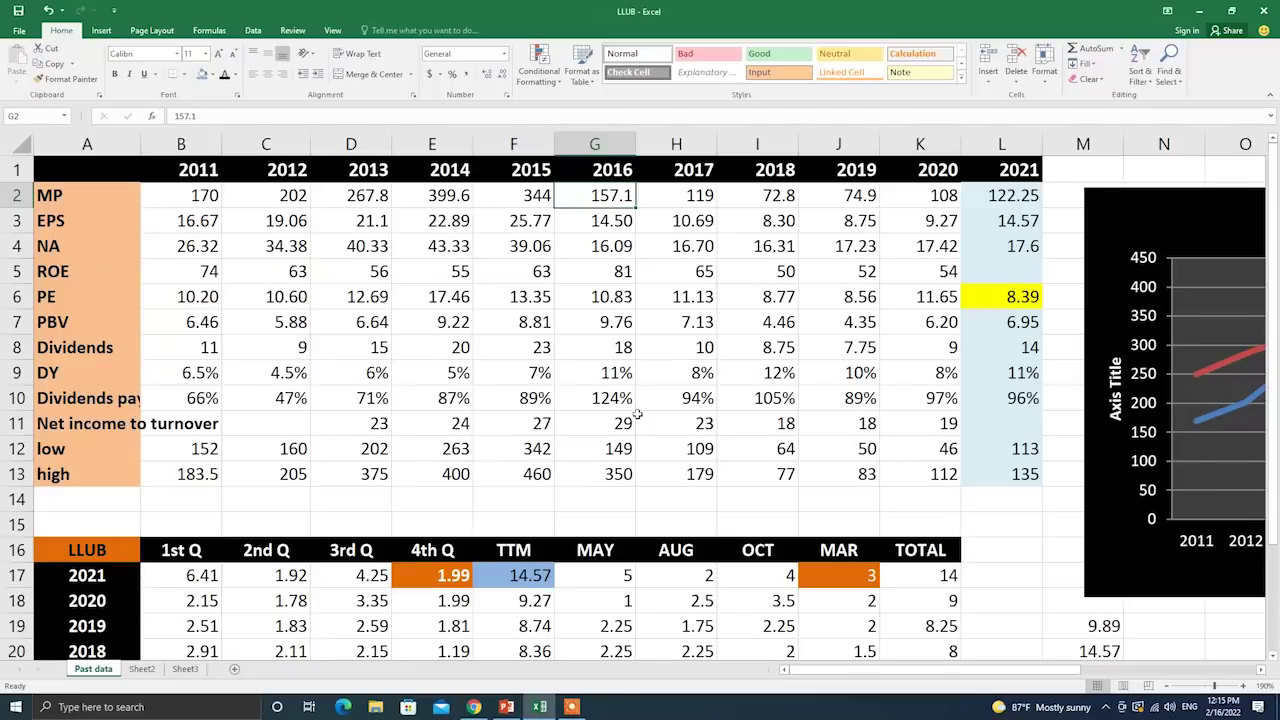
Review the 2020 dividend payout in K10 and the 2021 ratios in column L.
click(886, 400)
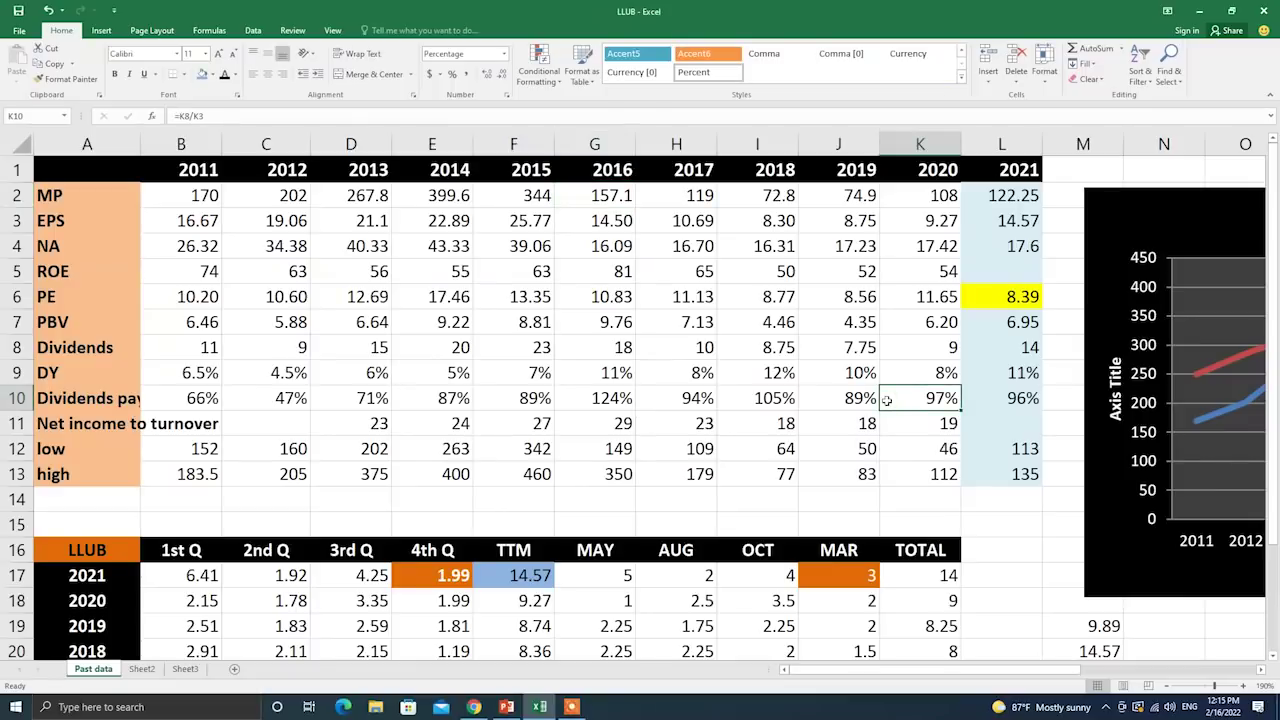
scroll(468, 312, down, 2)
scroll(470, 315, up, 2)
click(1040, 326)
click(1056, 378)
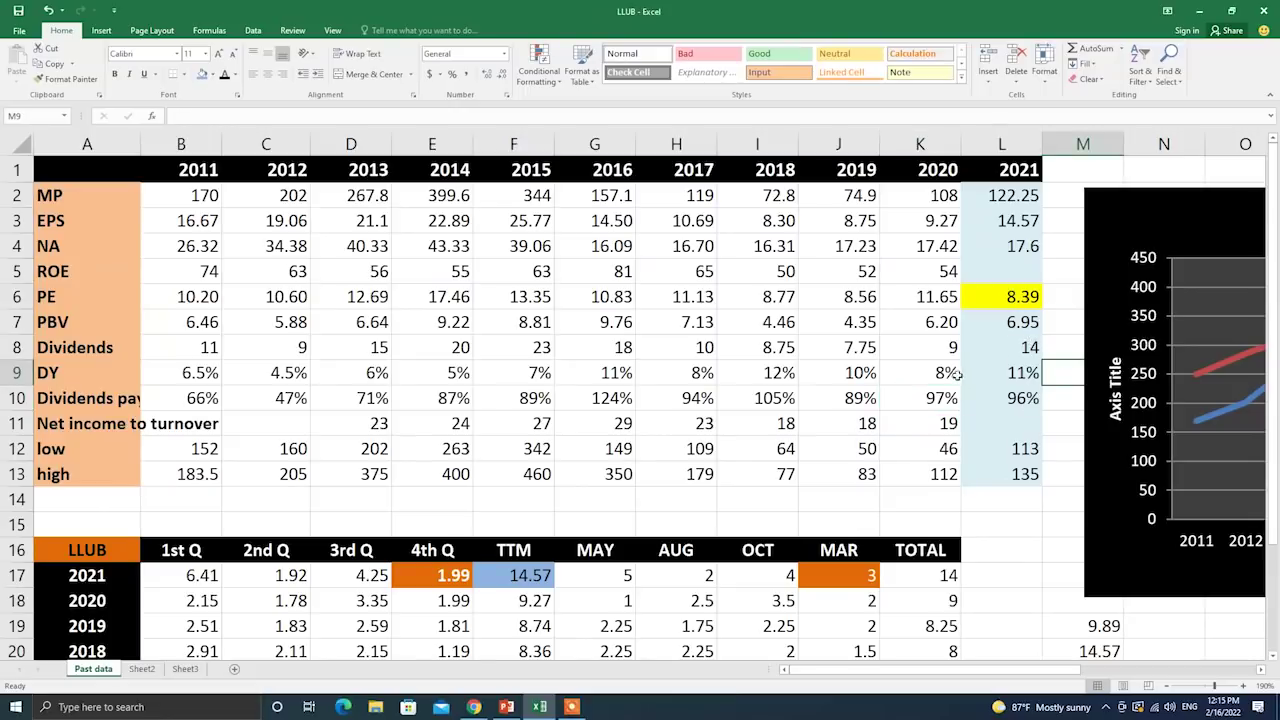
click(969, 423)
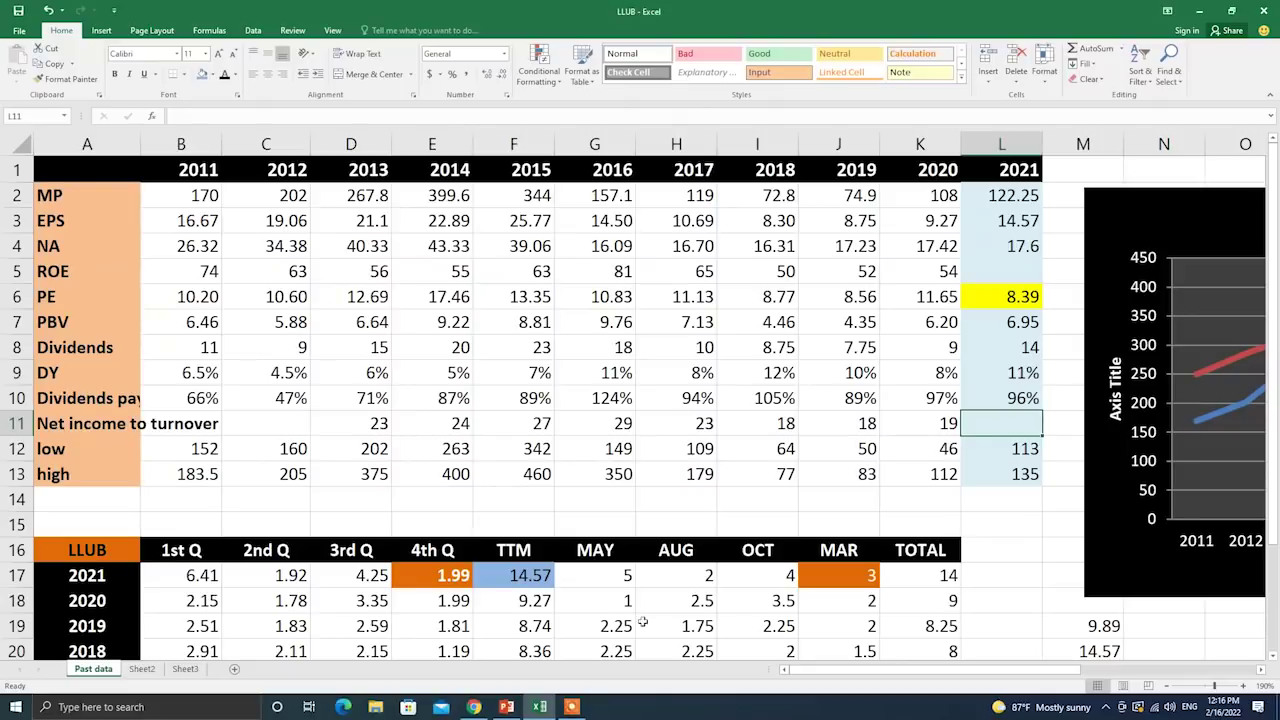
click(590, 708)
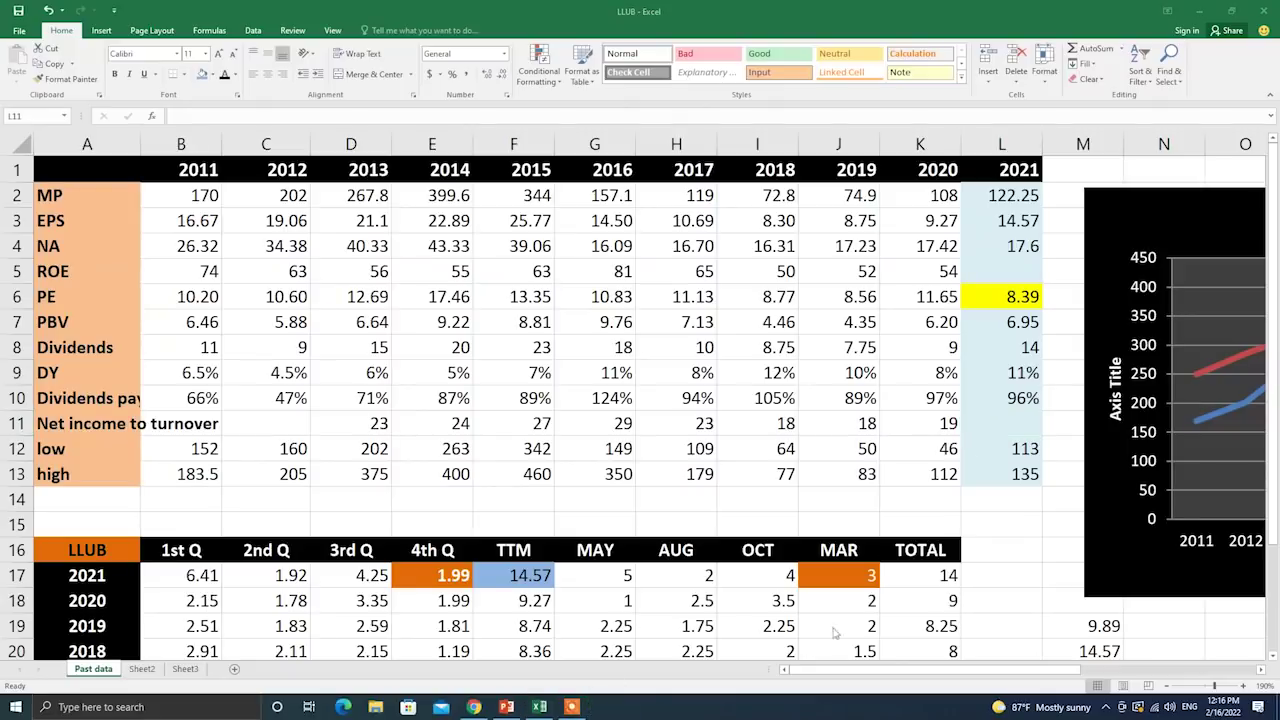
click(571, 707)
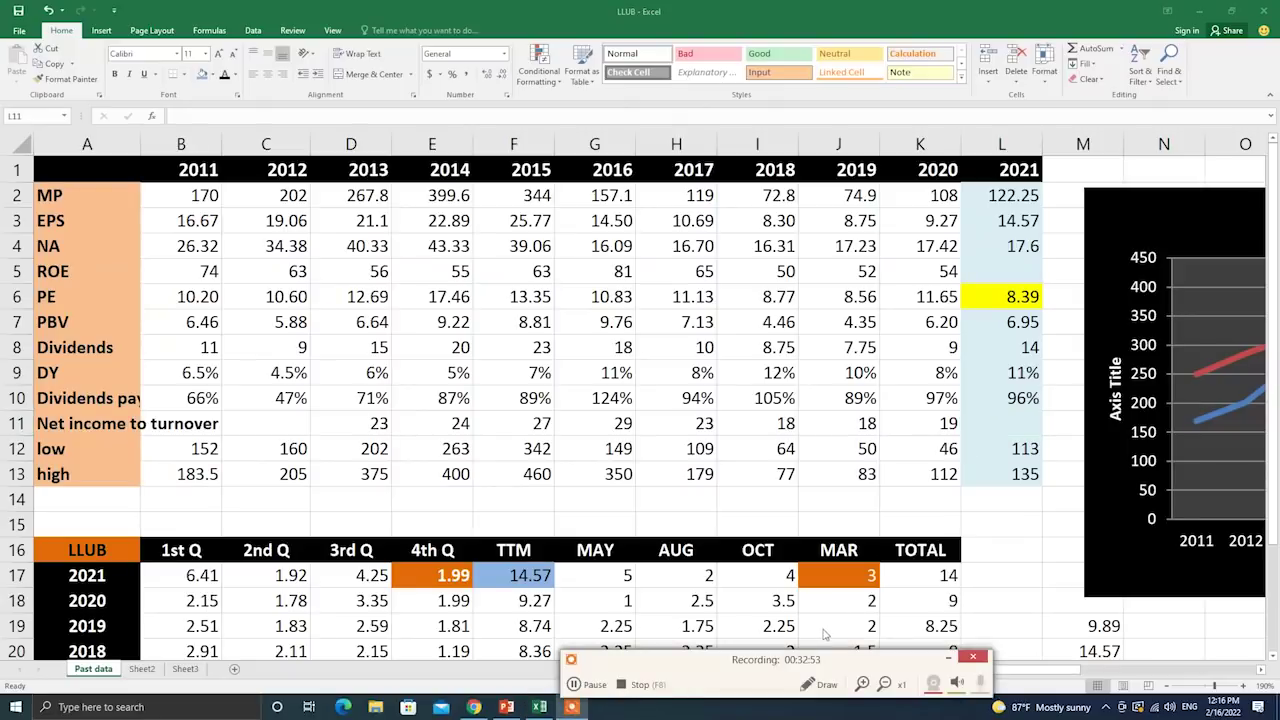
click(620, 684)
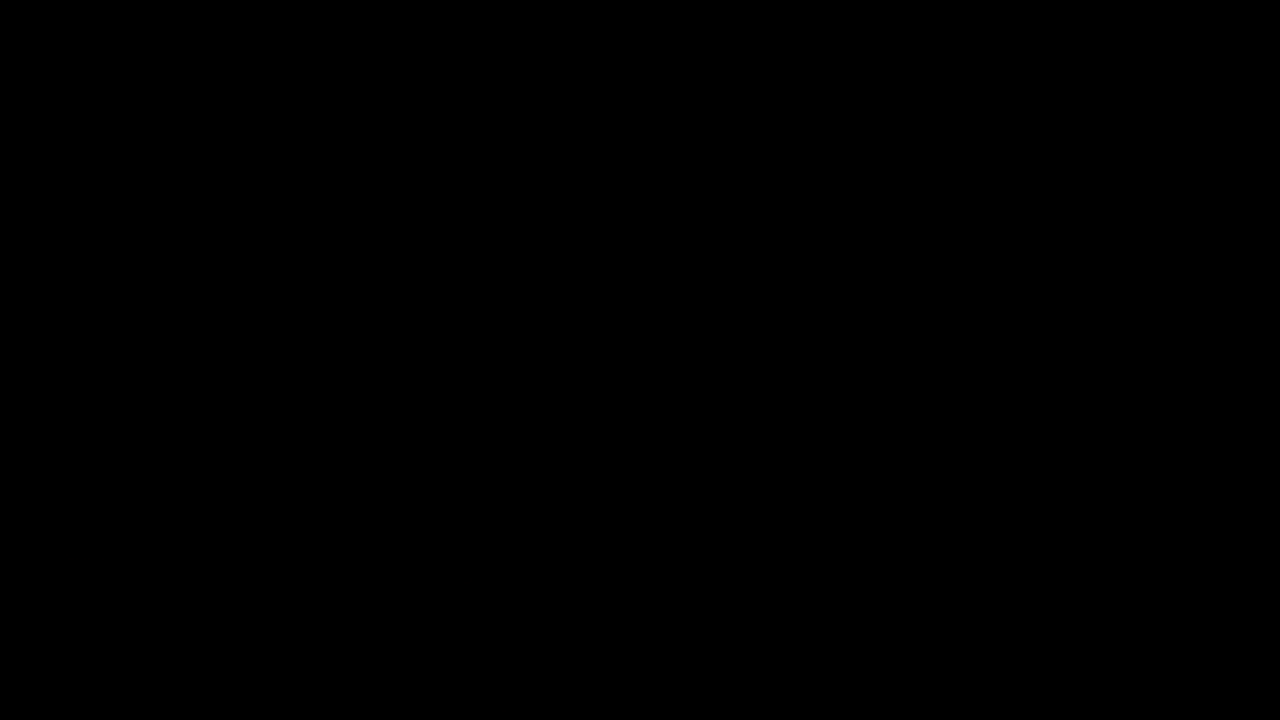